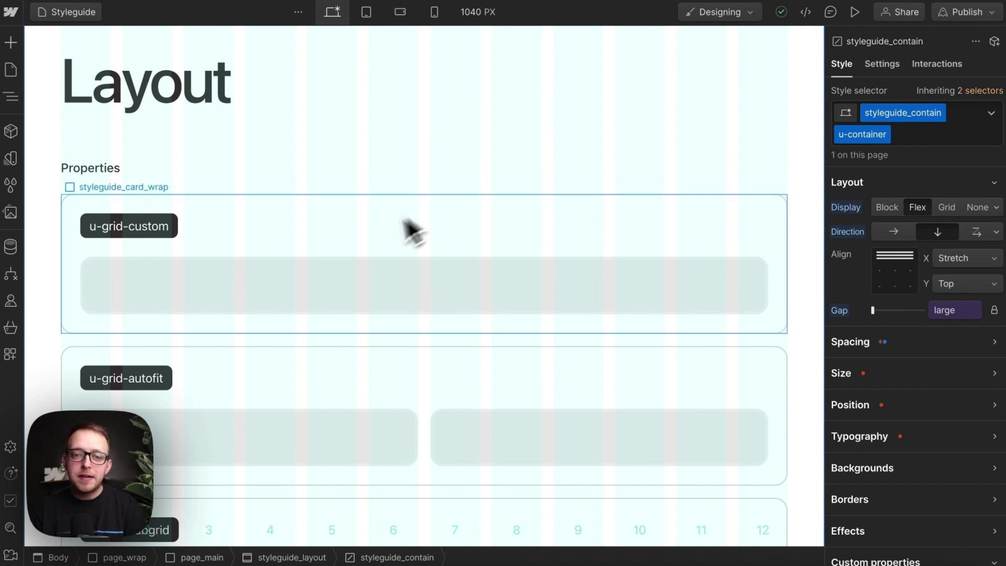
# Step: Try column counts 4, 3, then 1 in the u-grid-custom grid's custom column definition
pyautogui.click(339, 283)
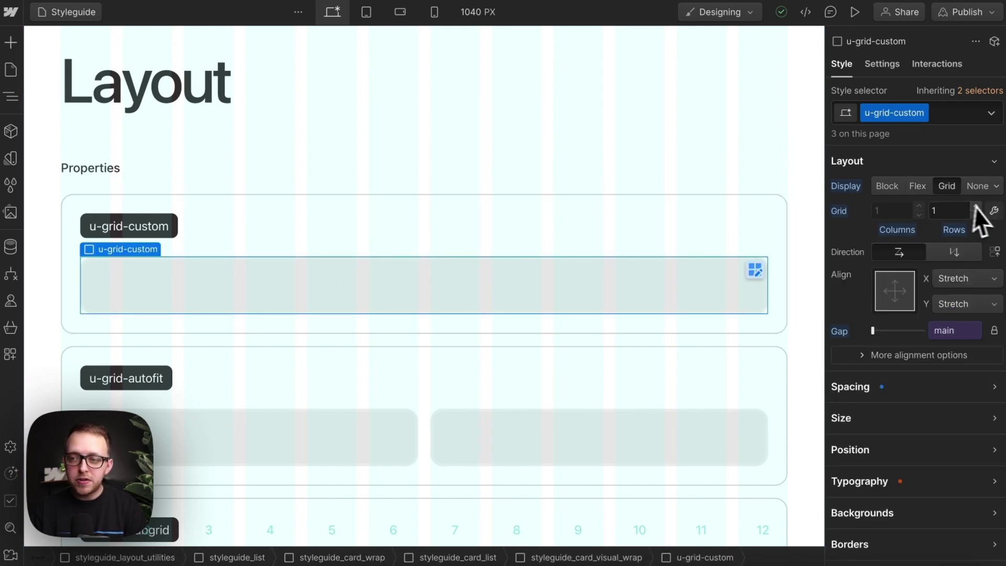
pyautogui.click(994, 211)
pyautogui.click(772, 246)
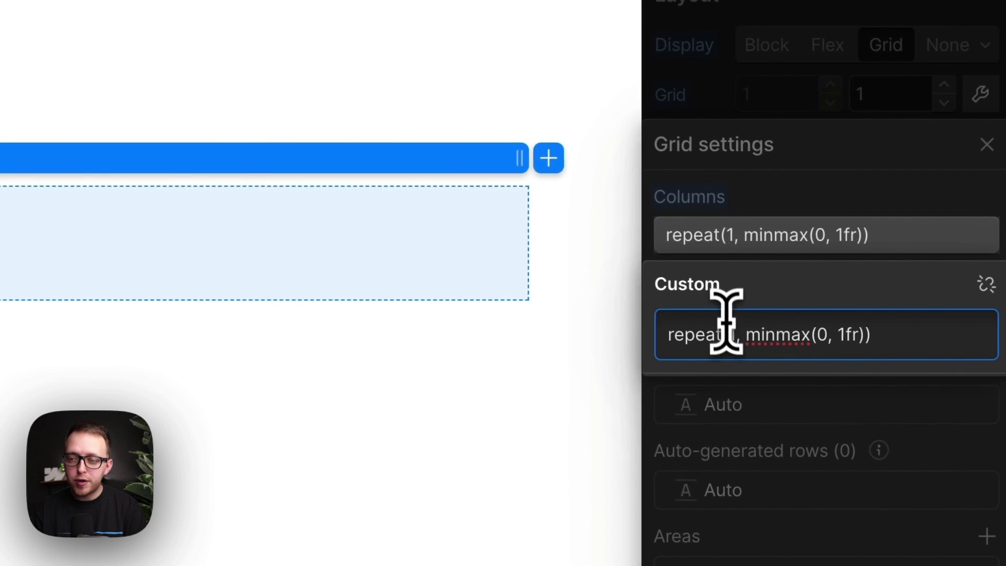
pyautogui.click(764, 330)
pyautogui.press('BackSpace')
pyautogui.write('4')
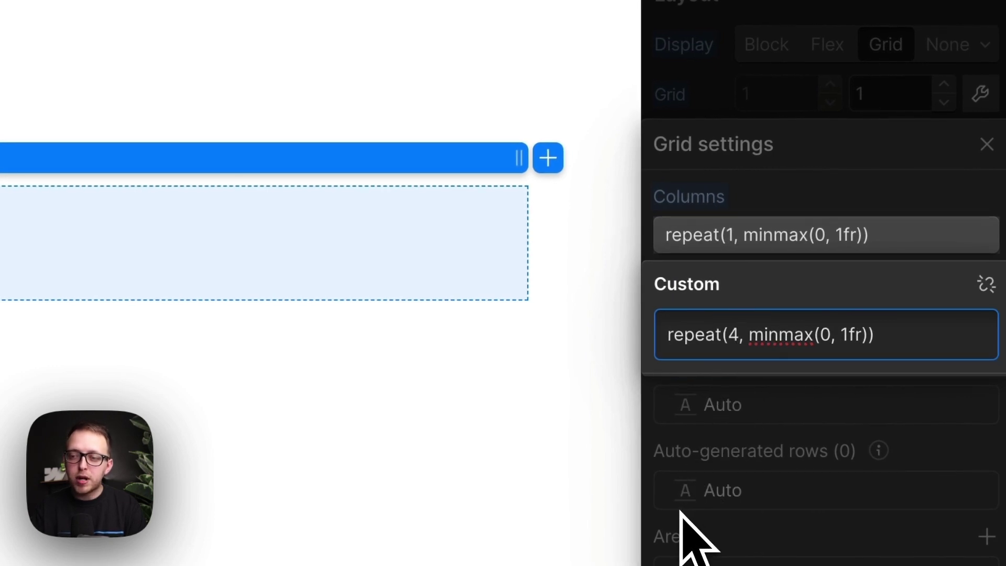
pyautogui.press('BackSpace')
pyautogui.write('3')
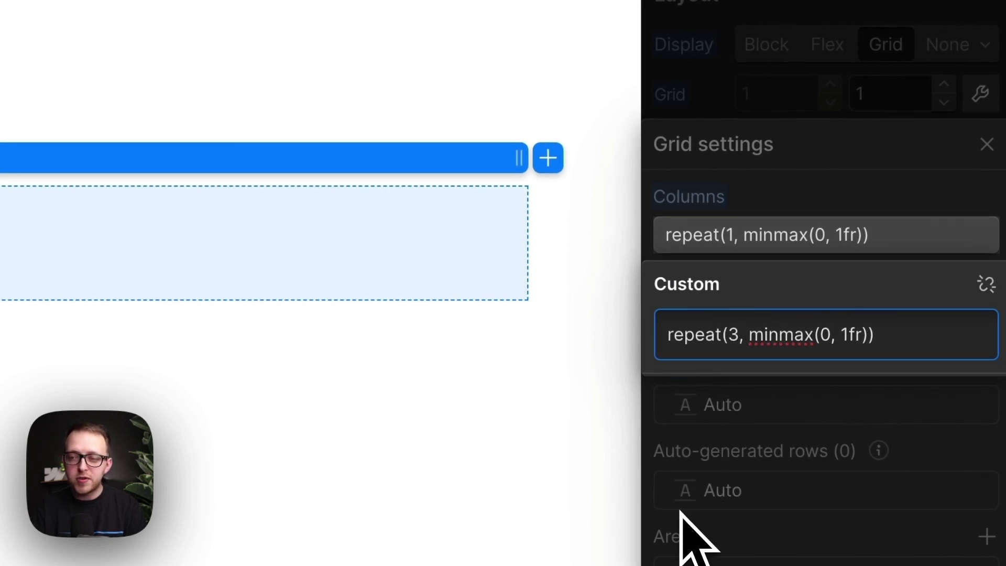
pyautogui.press('BackSpace')
pyautogui.write('1')
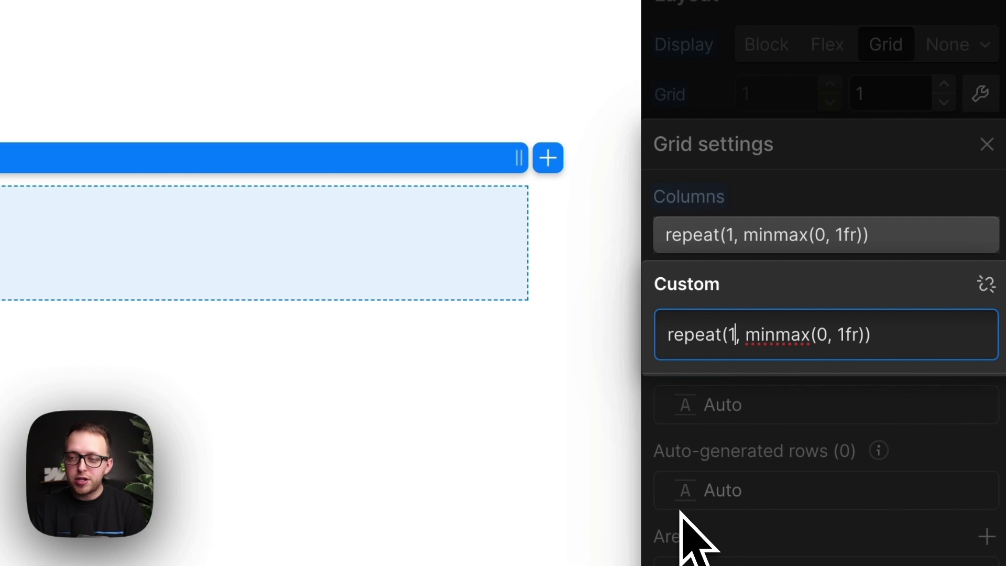
pyautogui.press('Escape')
pyautogui.press('Escape')
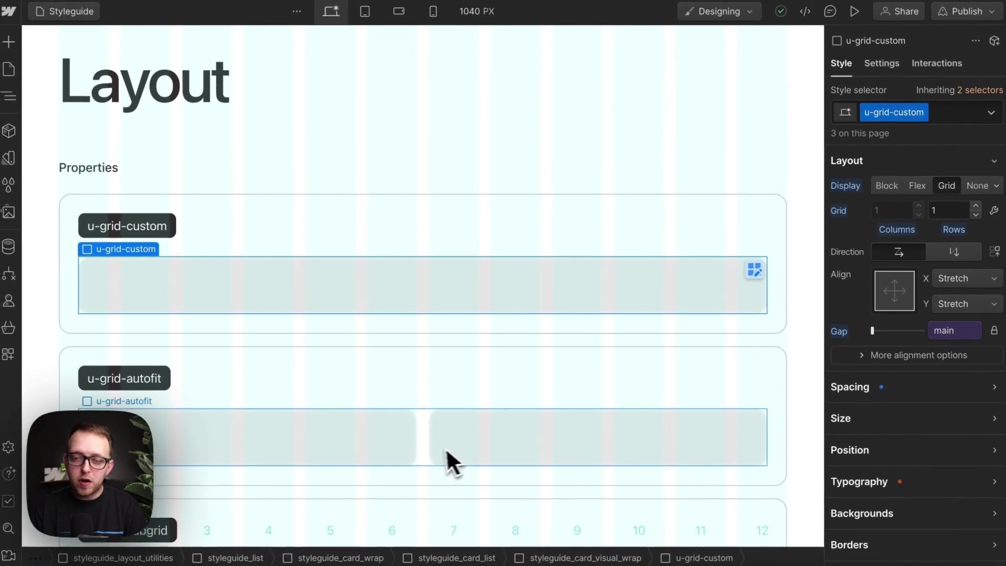
# Step: Inspect the u-grid-autofit grid's 13rem minimum column width, then leave grid editing
pyautogui.click(427, 448)
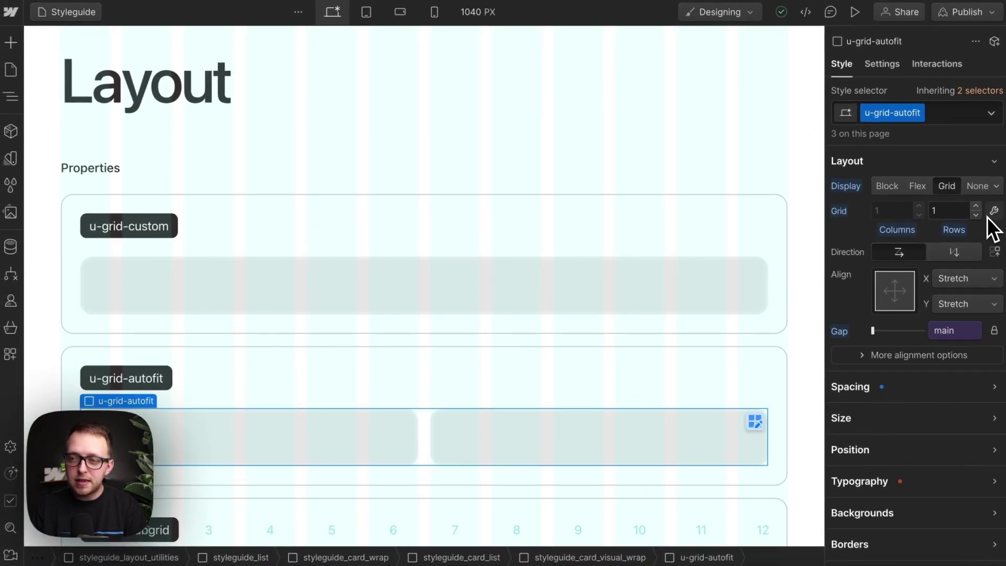
pyautogui.click(990, 213)
pyautogui.click(892, 285)
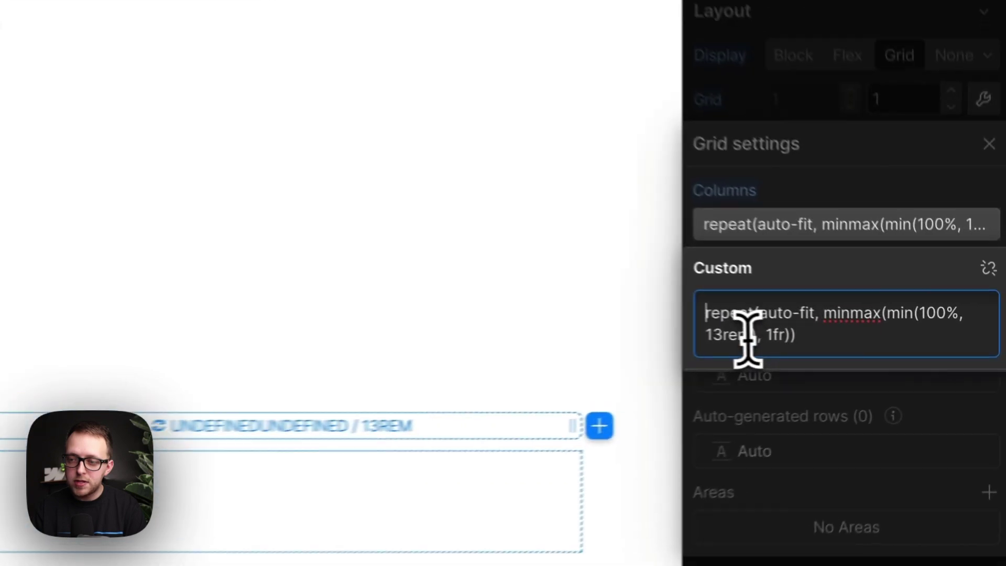
pyautogui.moveTo(748, 335); pyautogui.dragTo(689, 338)
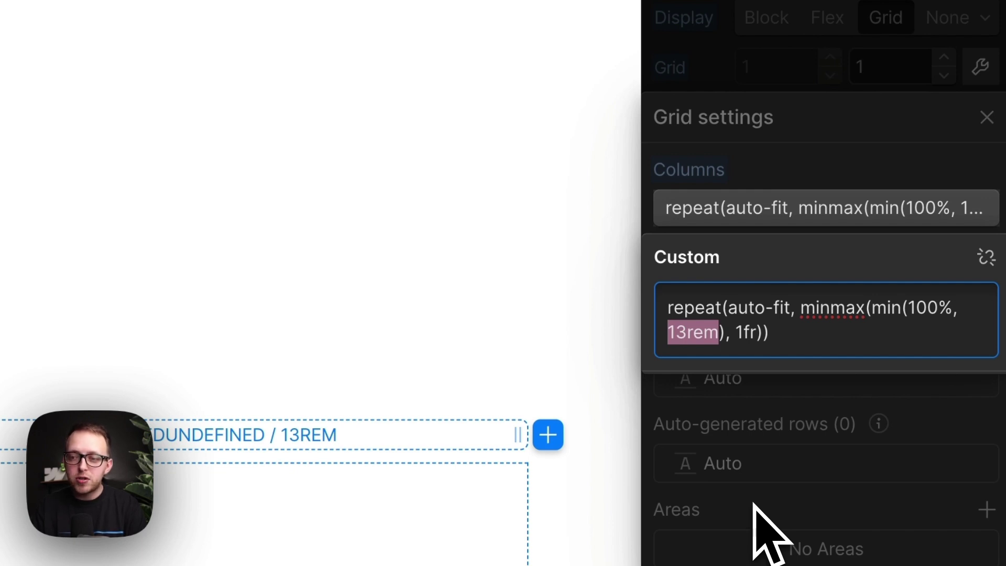
pyautogui.click(781, 512)
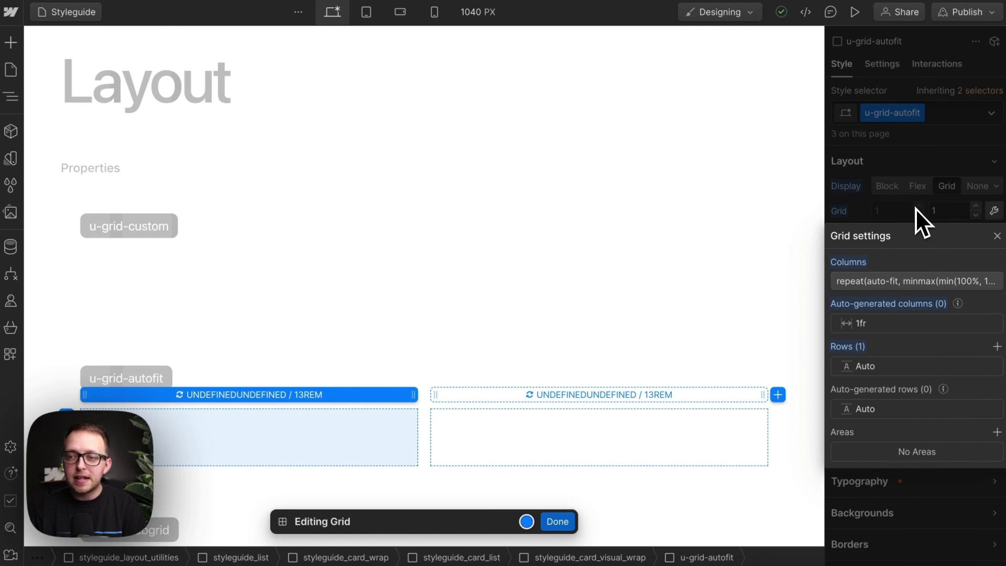
pyautogui.click(916, 208)
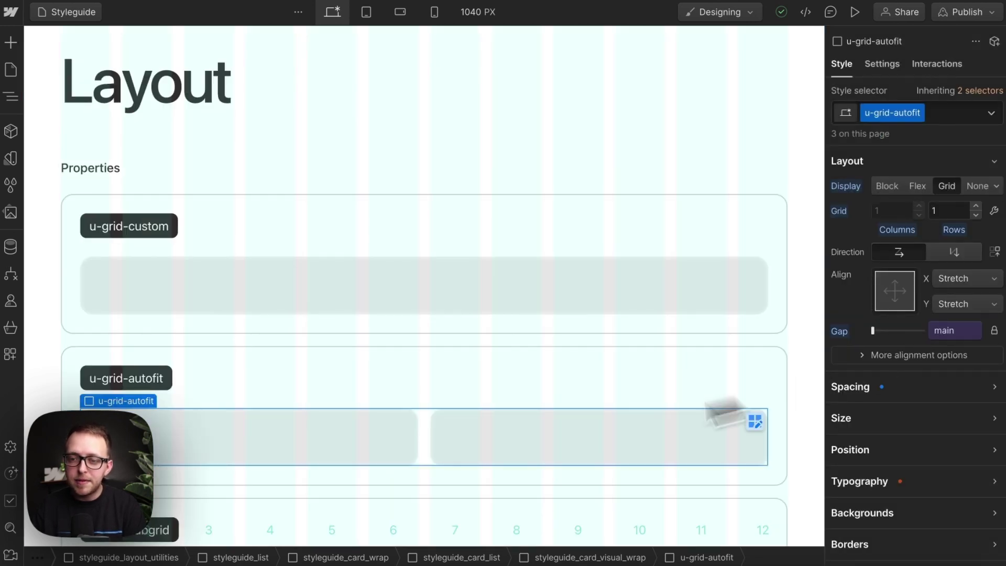
pyautogui.click(478, 13)
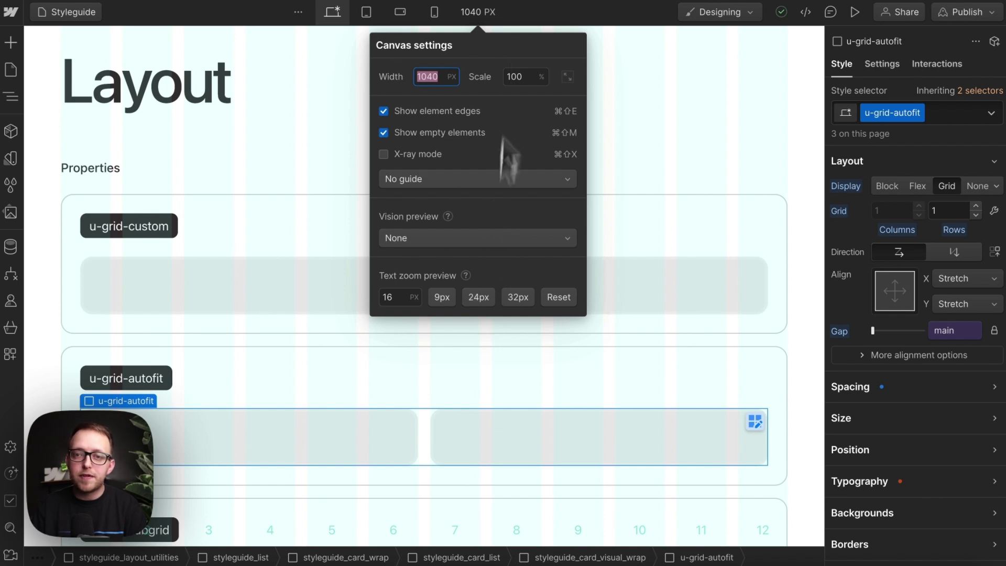
pyautogui.click(492, 18)
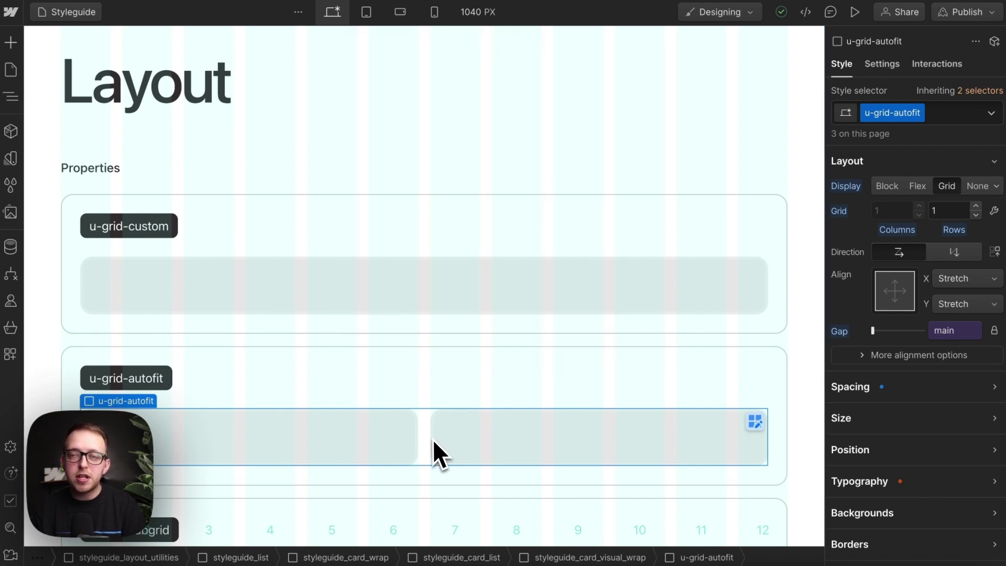
# Step: Duplicate the u-grid-custom card wrapper via its context menu and relabel the copy u-grid-column-3
pyautogui.click(265, 331)
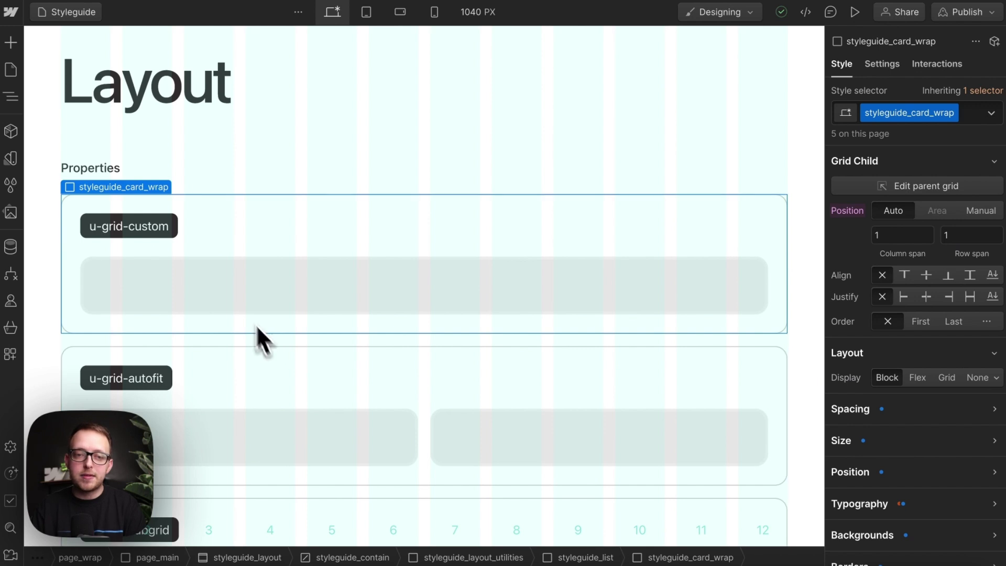
pyautogui.rightClick(106, 189)
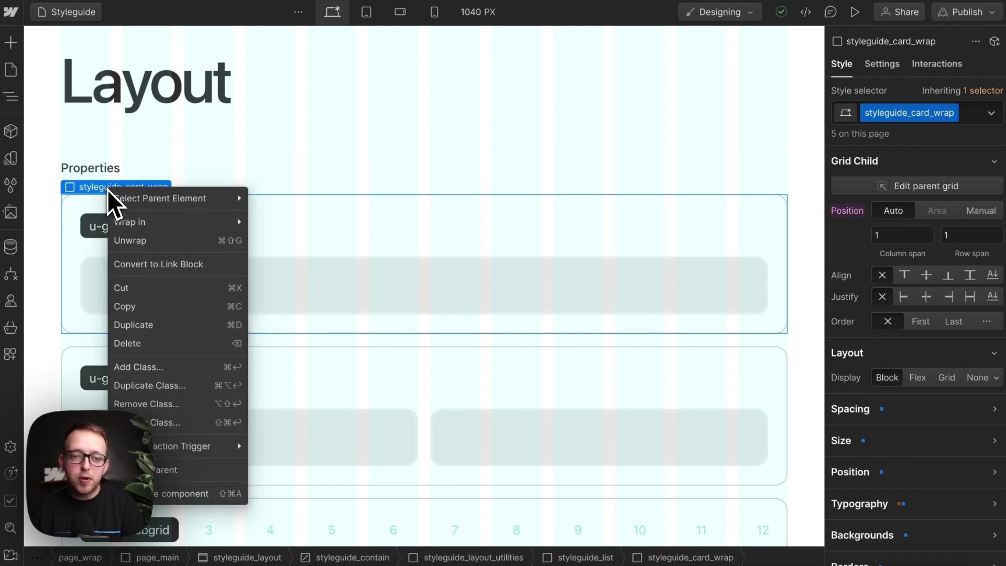
pyautogui.click(156, 332)
pyautogui.scroll(-3, 164, 341)
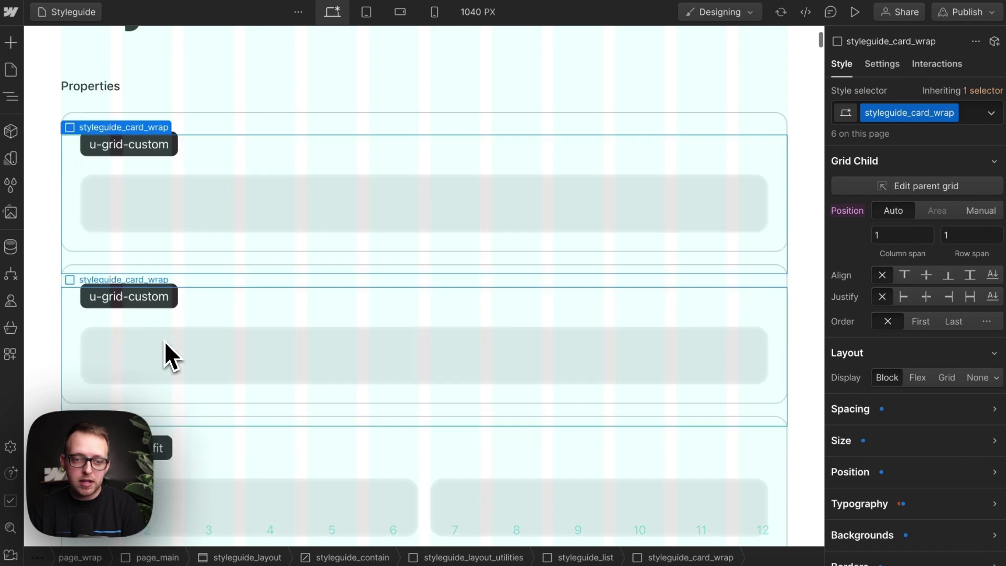
pyautogui.doubleClick(168, 244)
pyautogui.press('BackSpace')
pyautogui.press('BackSpace')
pyautogui.press('BackSpace')
pyautogui.press('BackSpace')
pyautogui.press('BackSpace')
pyautogui.press('BackSpace')
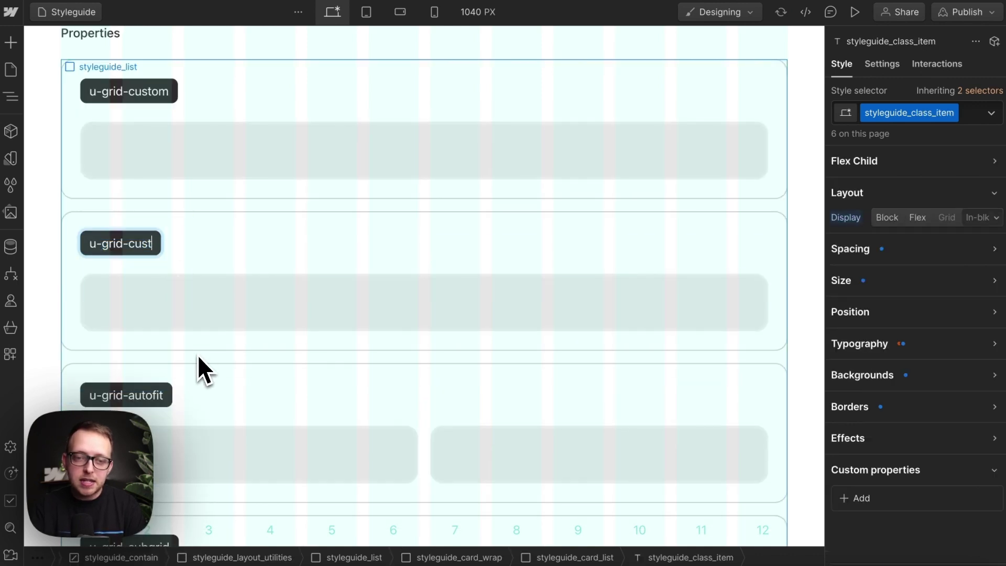
pyautogui.write('column-3')
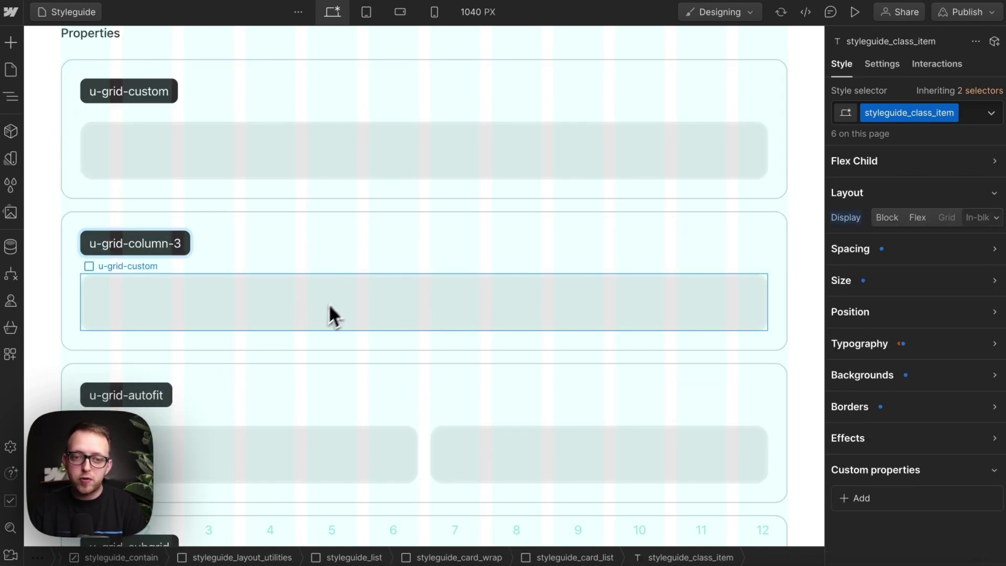
pyautogui.press('Escape')
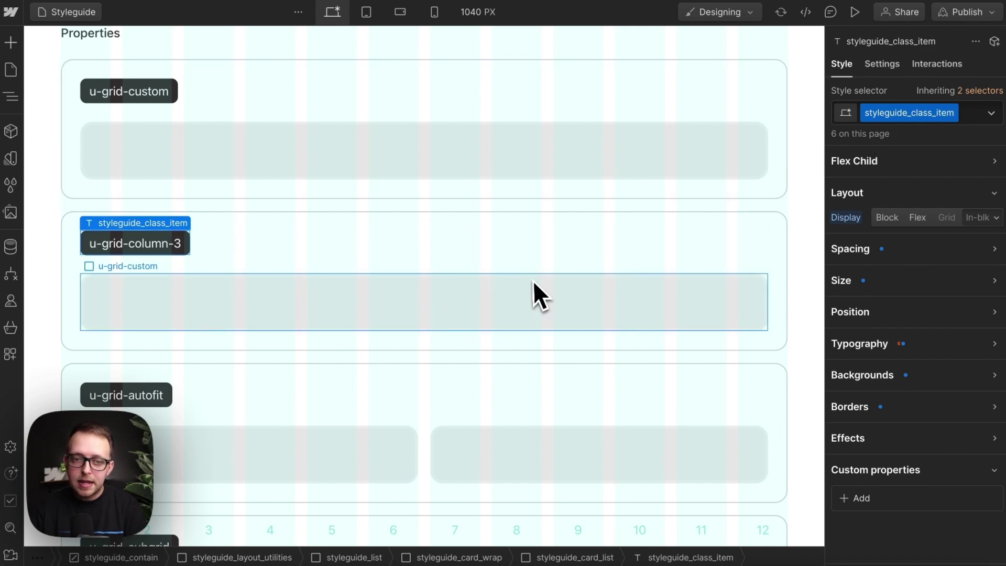
# Step: Duplicate the copied grid's u-grid-custom class as a new u-grid-column-3 class
pyautogui.click(520, 309)
pyautogui.click(923, 112)
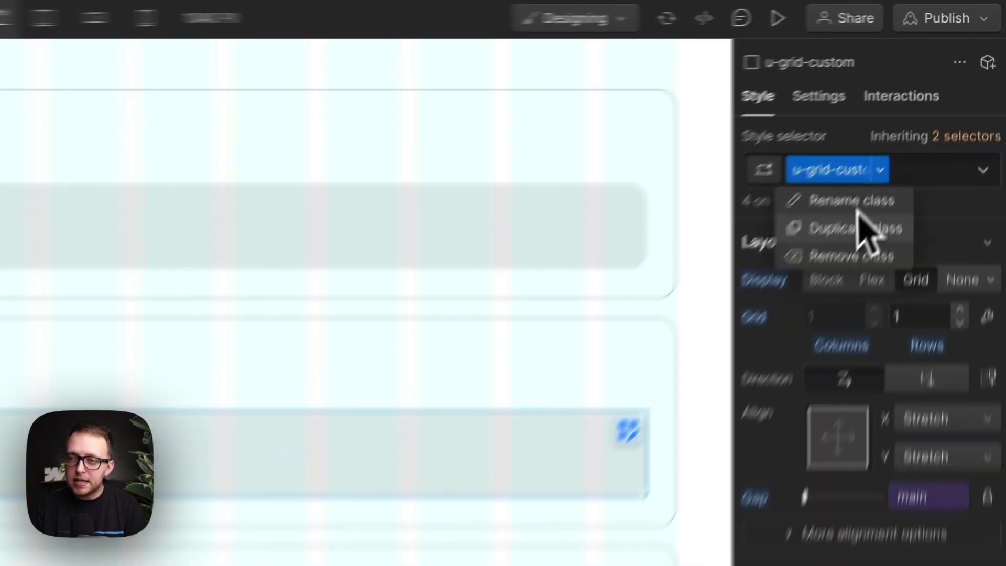
pyautogui.click(894, 152)
pyautogui.press('BackSpace')
pyautogui.press('BackSpace')
pyautogui.press('BackSpace')
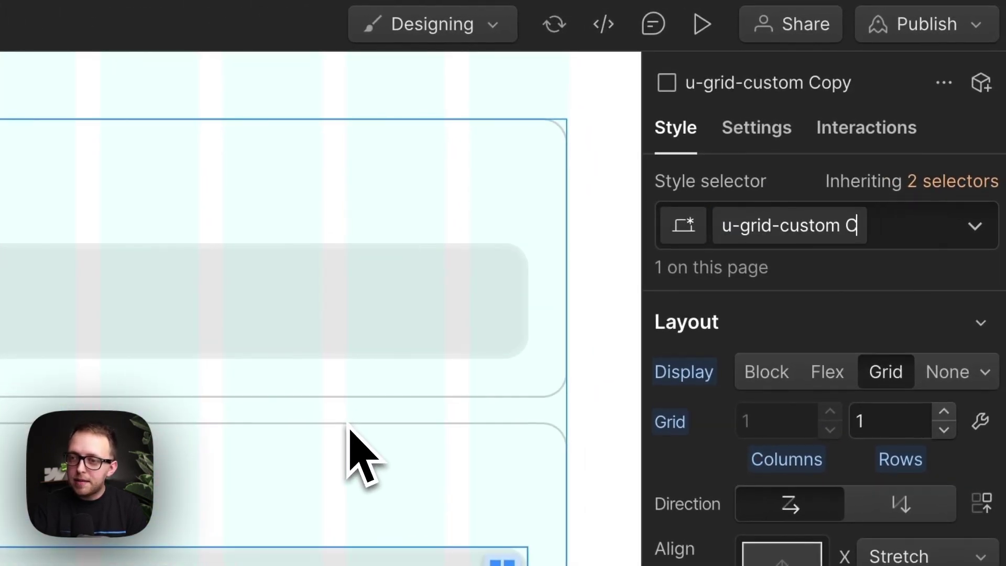
pyautogui.press('BackSpace')
pyautogui.press('BackSpace')
pyautogui.press('BackSpace')
pyautogui.press('BackSpace')
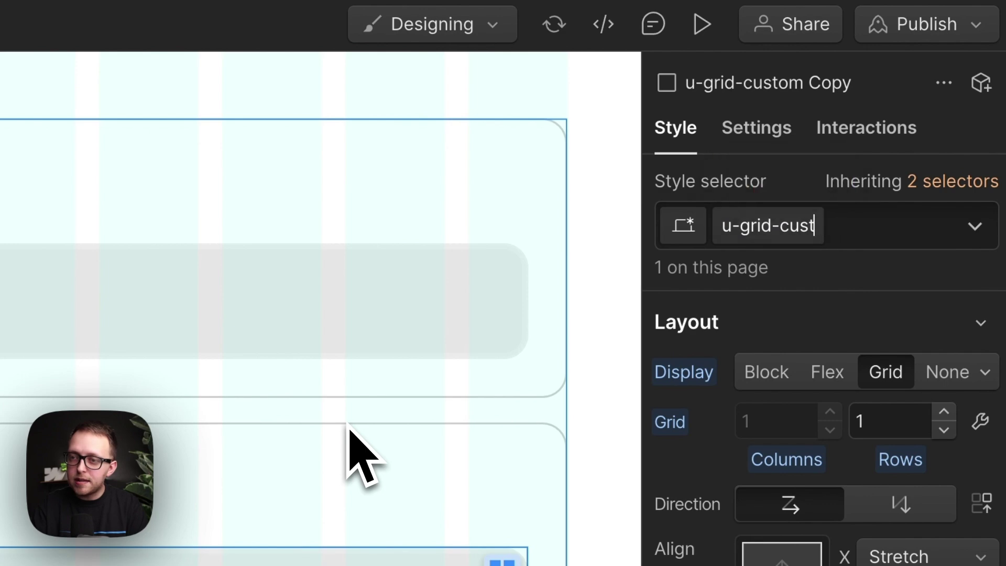
pyautogui.write('column-3')
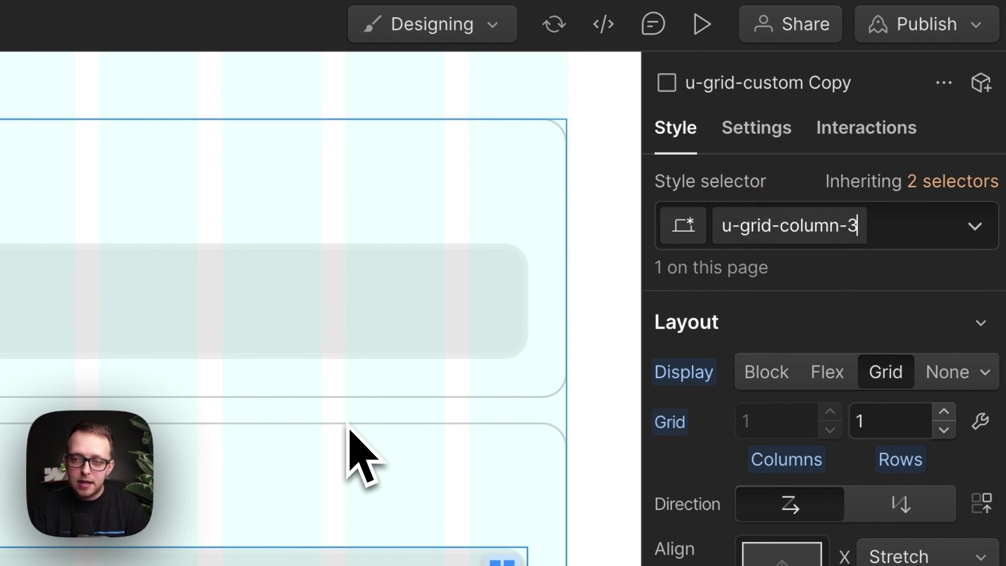
pyautogui.press('Return')
# Step: Set grid-template-columns to 3 columns on desktop and 2 columns at tablet
pyautogui.scroll(-5, 822, 419)
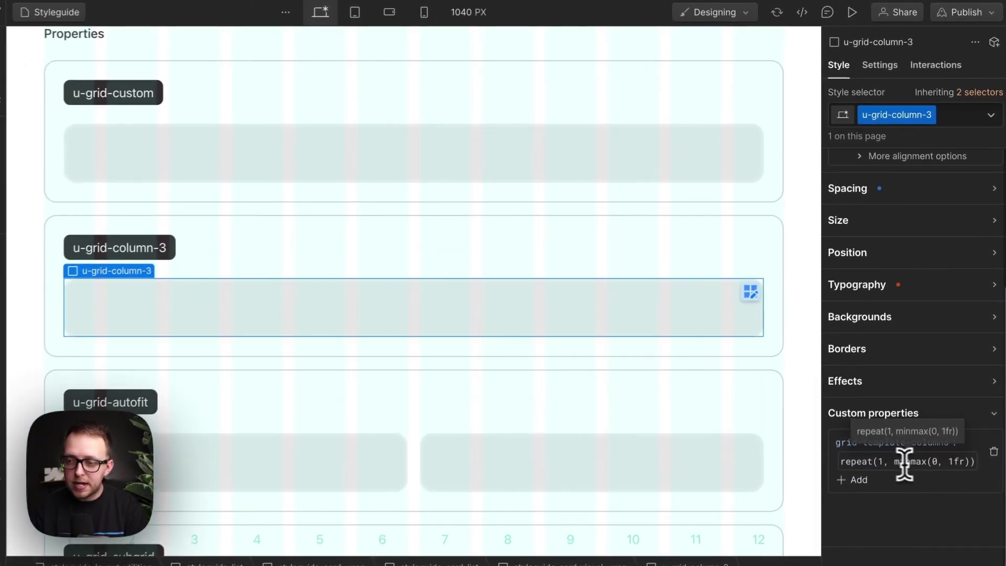
pyautogui.doubleClick(882, 461)
pyautogui.write('3')
pyautogui.press('Return')
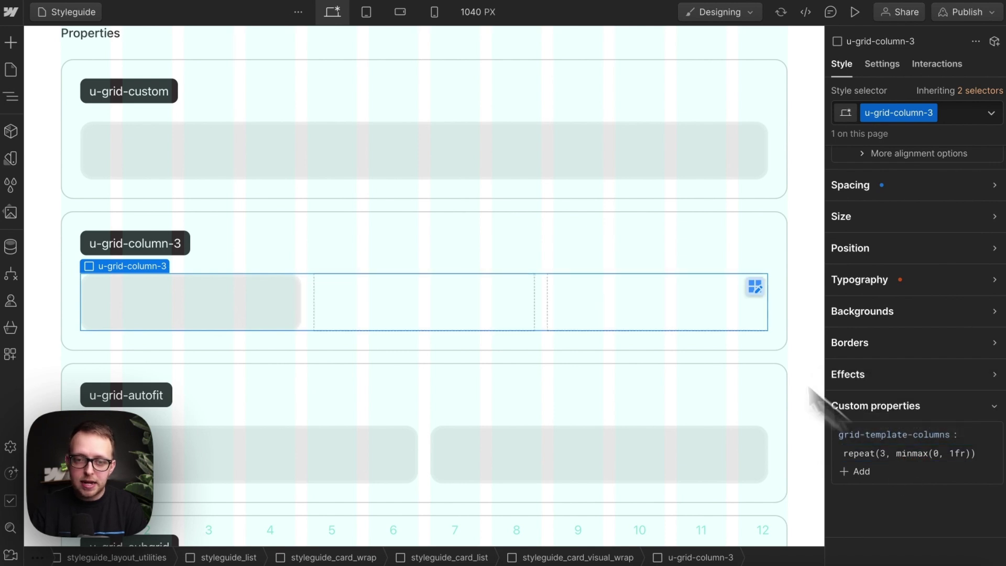
pyautogui.click(366, 11)
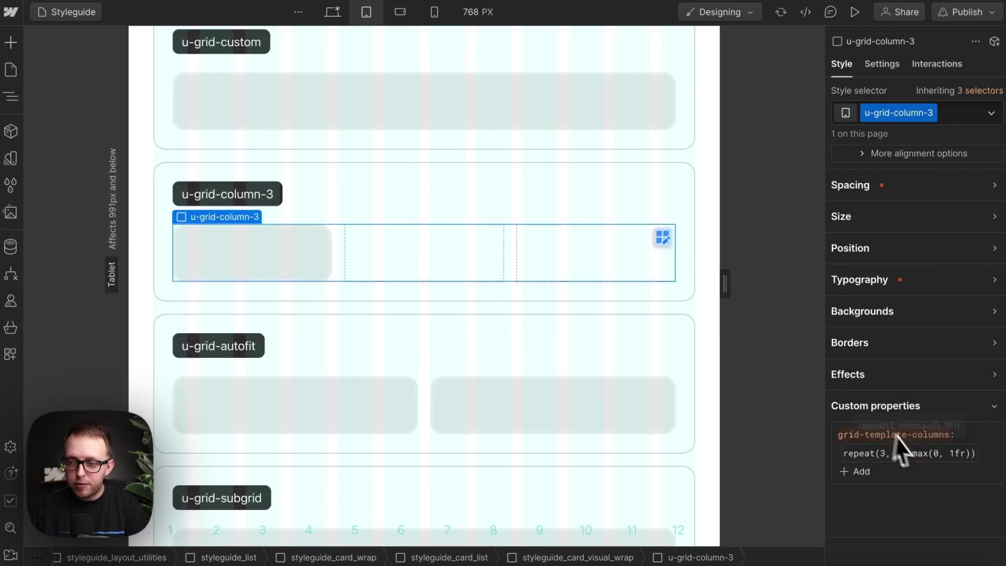
pyautogui.doubleClick(884, 453)
pyautogui.write('2')
pyautogui.press('Return')
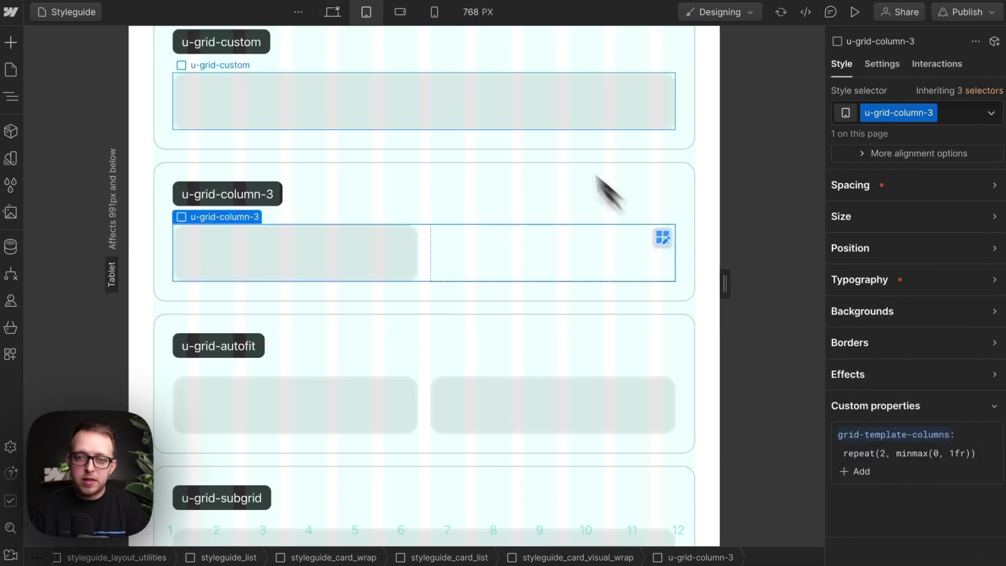
# Step: Set the grid to a single column at the mobile portrait breakpoint
pyautogui.click(400, 11)
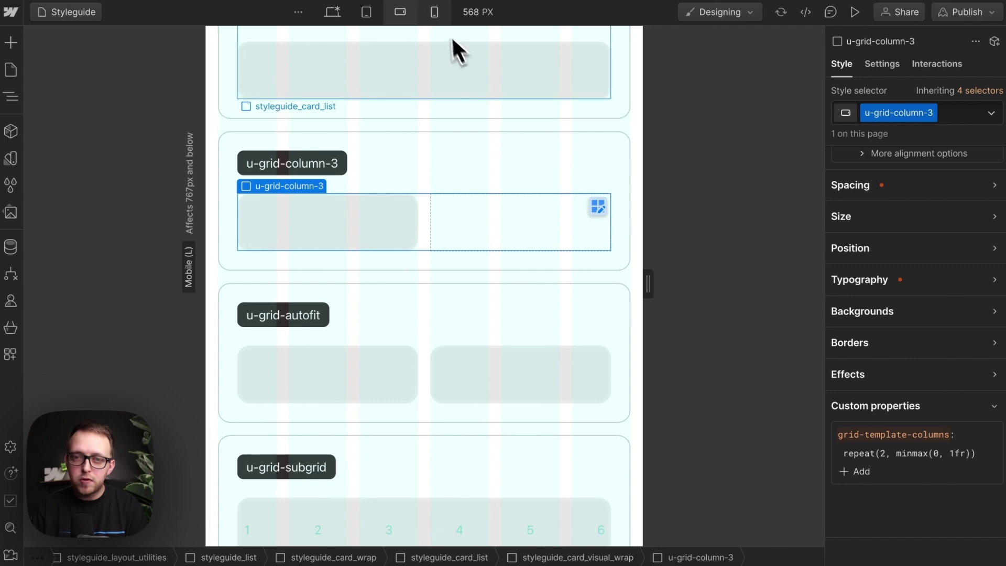
pyautogui.click(435, 12)
pyautogui.doubleClick(884, 453)
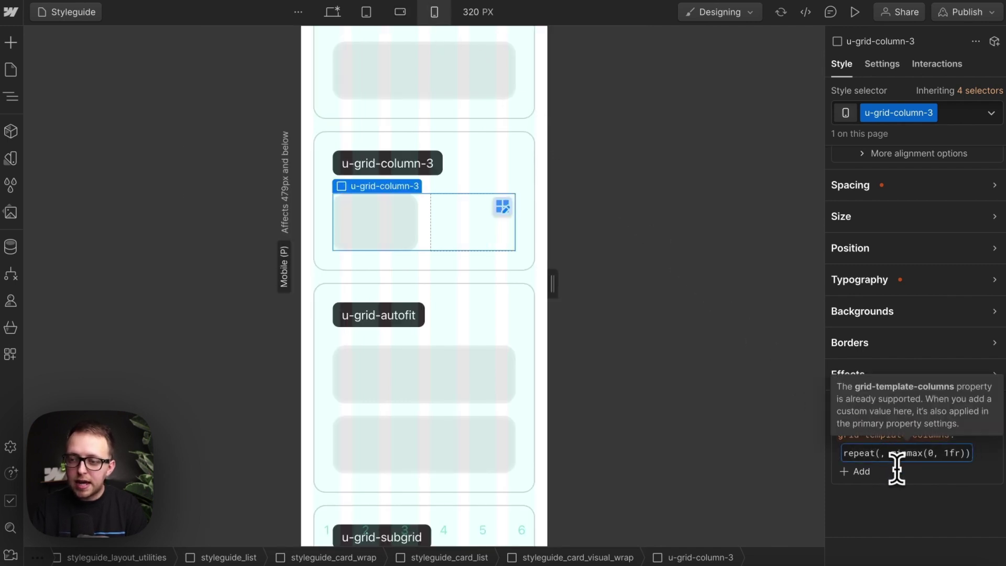
pyautogui.write('1')
pyautogui.press('Return')
# Step: On desktop, duplicate the u-grid-column-3 card and relabel the copy u-grid-column-4
pyautogui.click(334, 12)
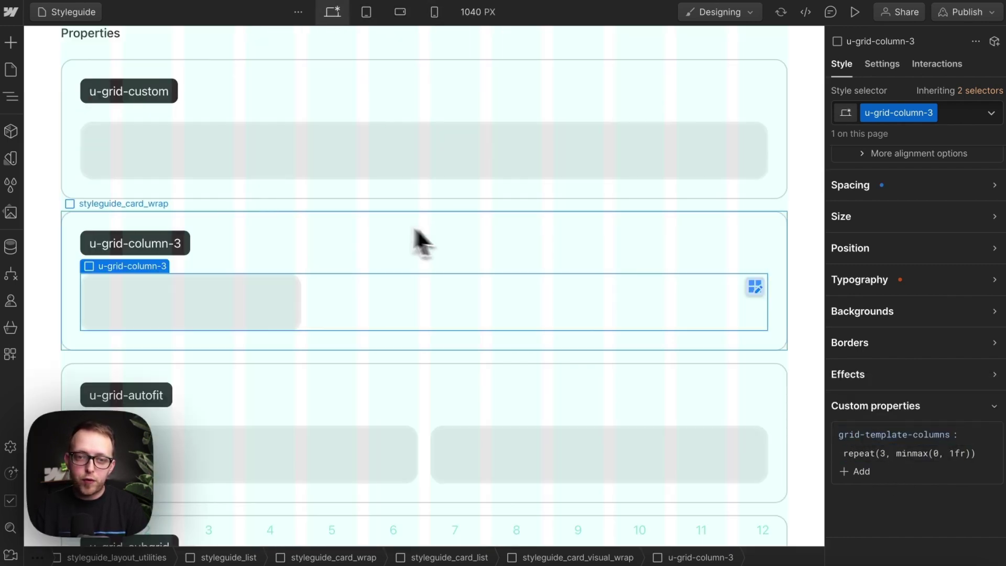
pyautogui.click(178, 222)
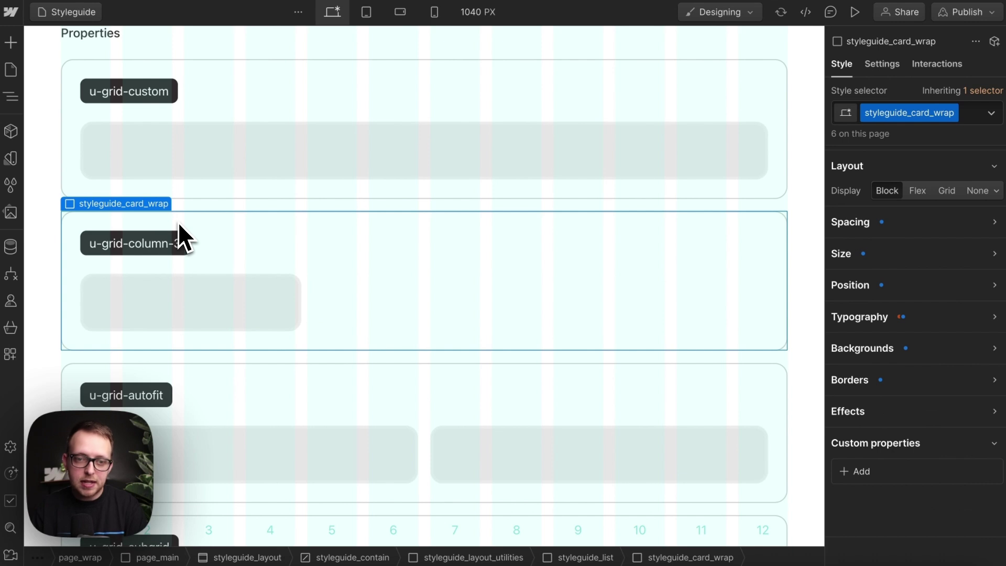
pyautogui.hotkey('ctrl', 'd')
pyautogui.scroll(-3, 181, 262)
pyautogui.doubleClick(183, 262)
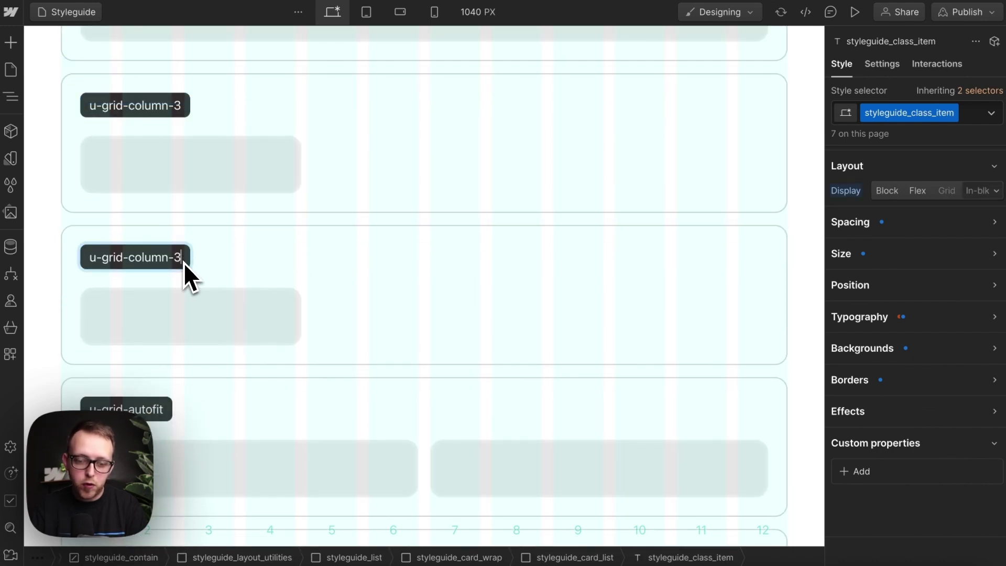
pyautogui.press('BackSpace')
pyautogui.write('4')
# Step: Duplicate the copy's grid class and name it u-grid-column-4
pyautogui.click(236, 341)
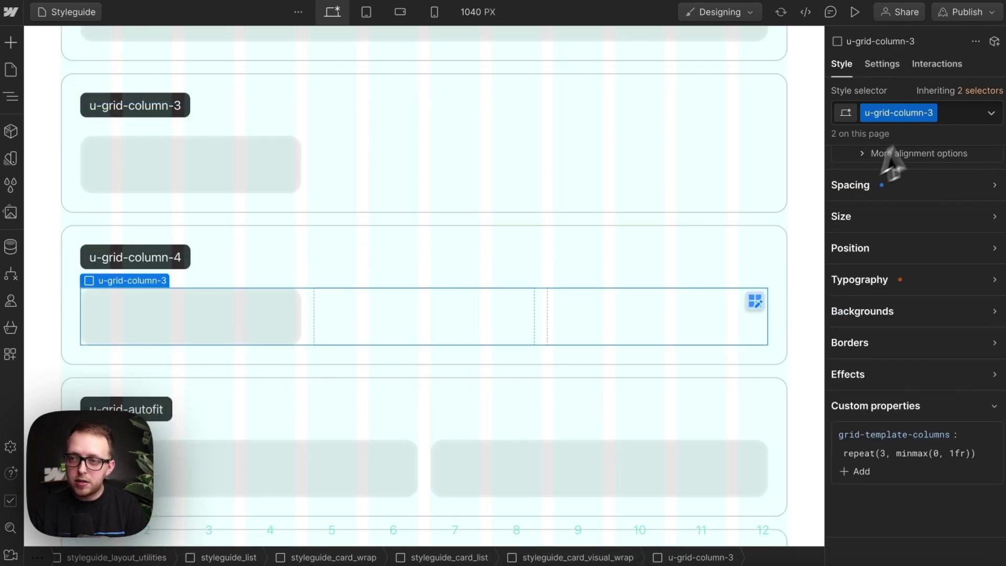
pyautogui.click(932, 113)
pyautogui.click(919, 152)
pyautogui.press('End')
pyautogui.press('BackSpace')
pyautogui.press('BackSpace')
pyautogui.press('BackSpace')
pyautogui.press('BackSpace')
pyautogui.press('BackSpace')
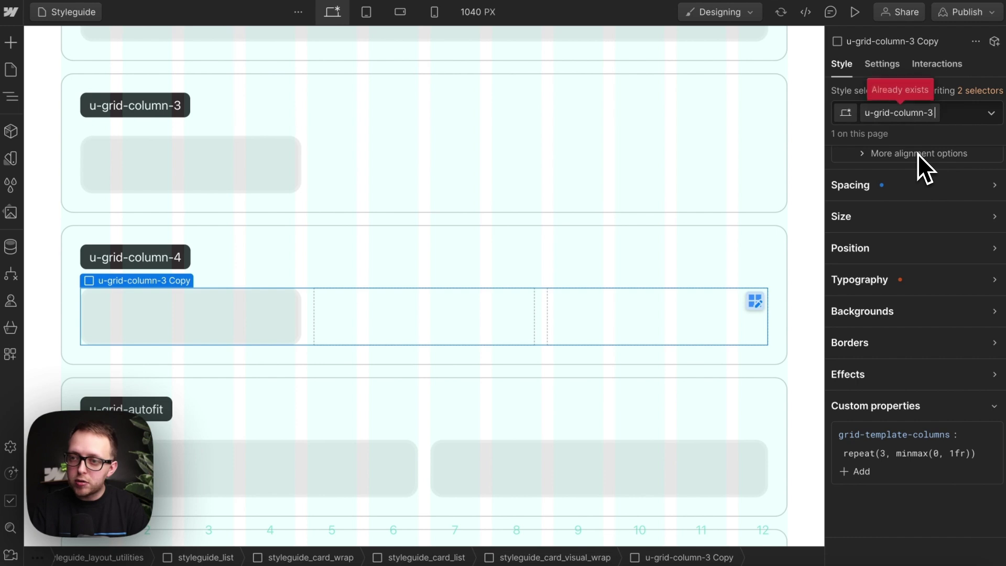
pyautogui.press('BackSpace')
pyautogui.write('4')
pyautogui.press('Return')
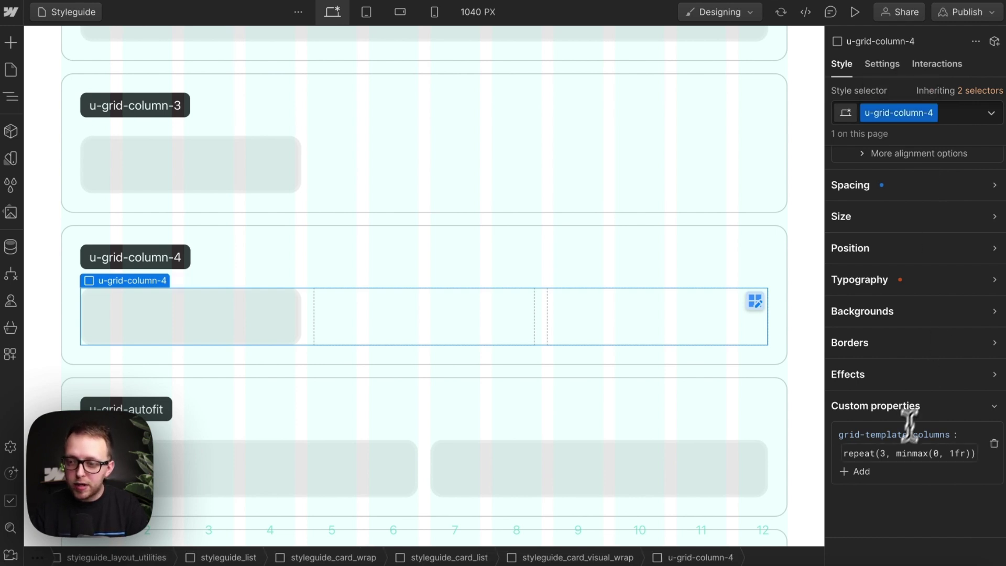
# Step: Set grid-template-columns to 4 columns on desktop and 3 at tablet
pyautogui.click(887, 451)
pyautogui.write('4')
pyautogui.press('Return')
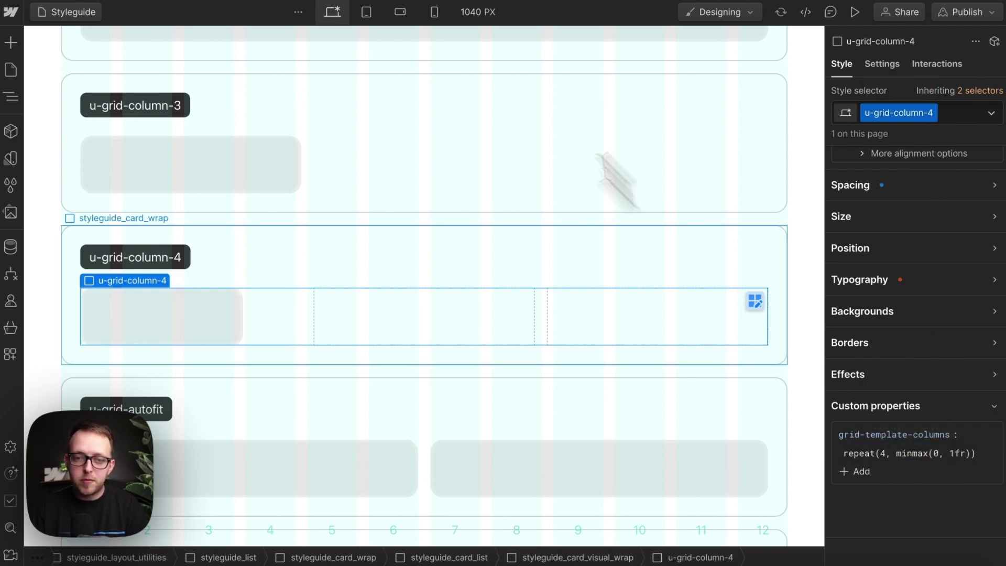
pyautogui.click(366, 14)
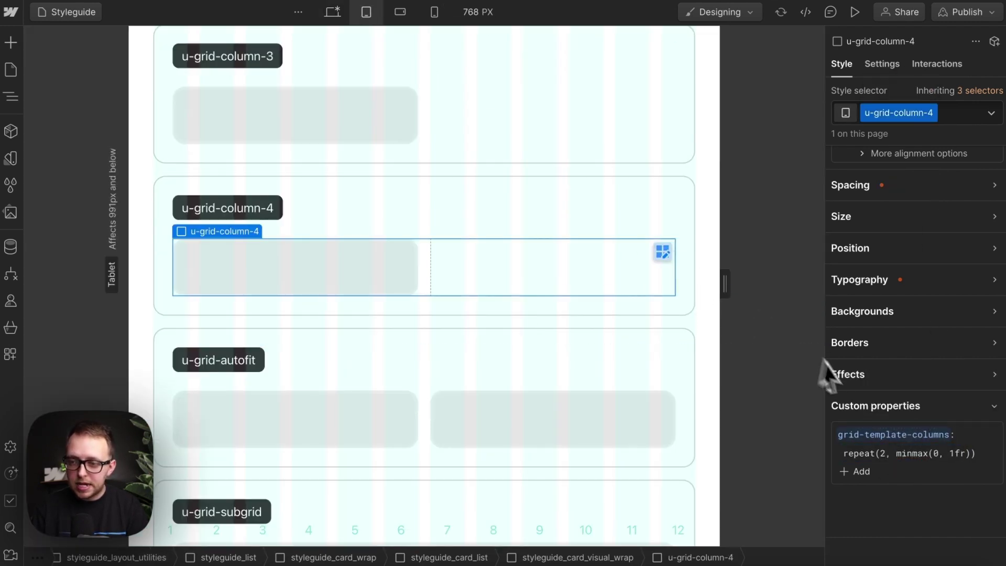
pyautogui.click(884, 451)
pyautogui.write('3')
pyautogui.press('Return')
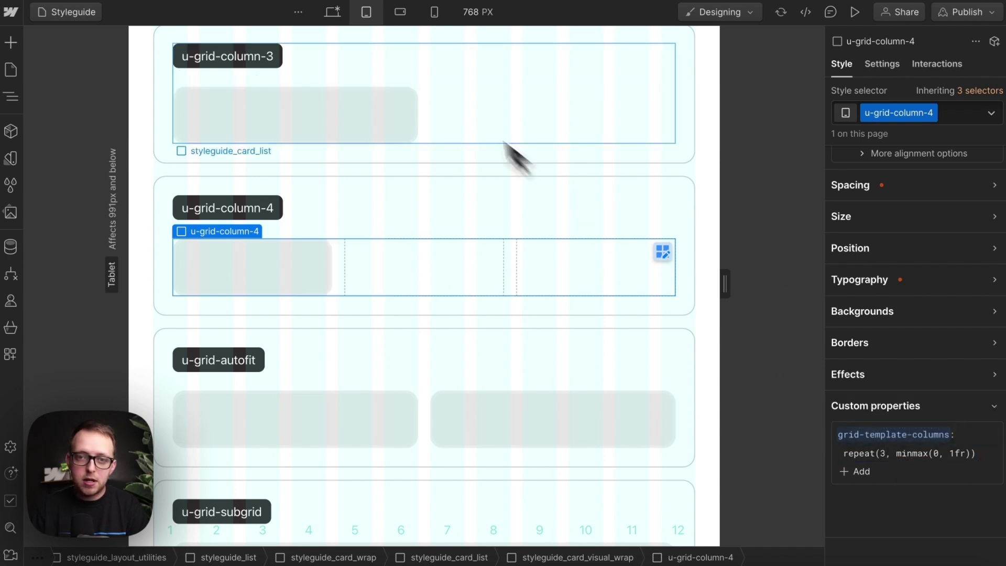
# Step: Set 2 columns at mobile landscape, check mobile portrait, then return to desktop
pyautogui.click(400, 13)
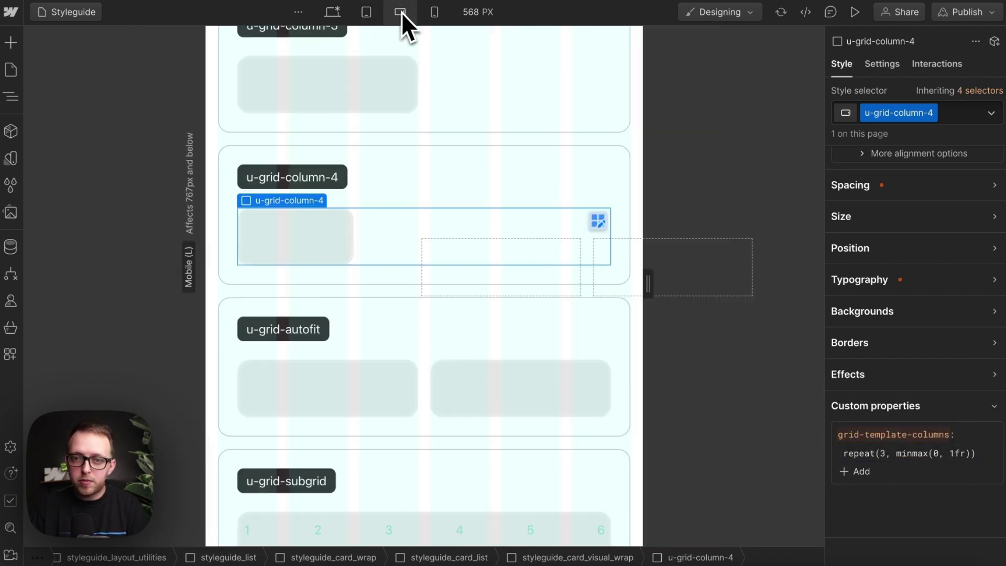
pyautogui.click(882, 453)
pyautogui.doubleClick(883, 453)
pyautogui.write('2')
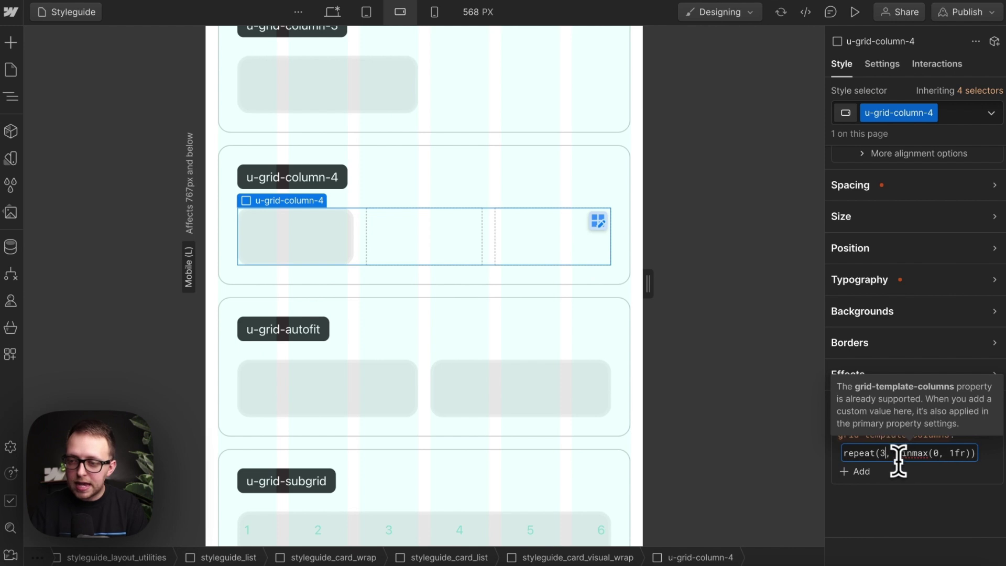
pyautogui.press('Return')
pyautogui.click(434, 12)
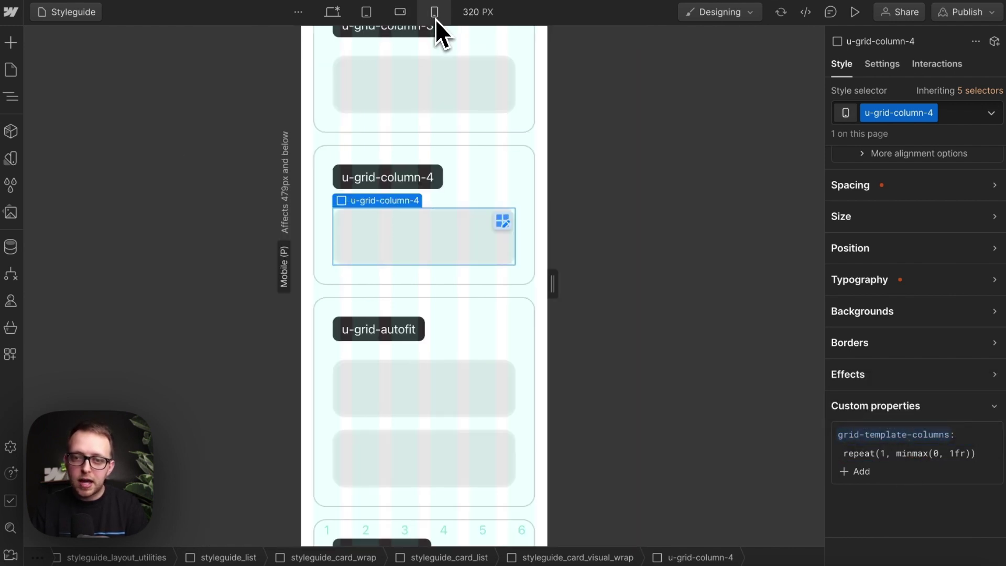
pyautogui.click(333, 14)
pyautogui.scroll(-15, 426, 262)
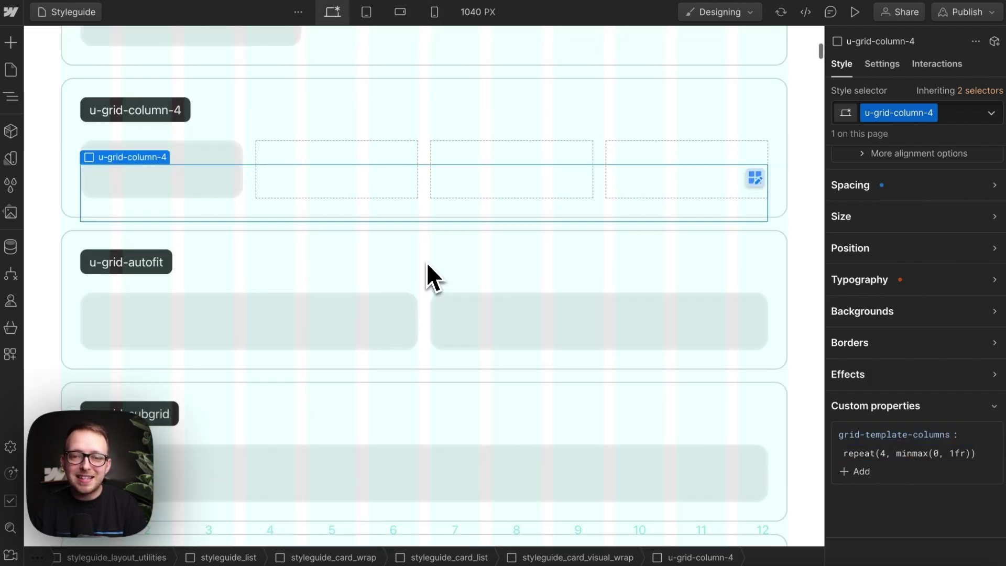
pyautogui.scroll(-5, 426, 262)
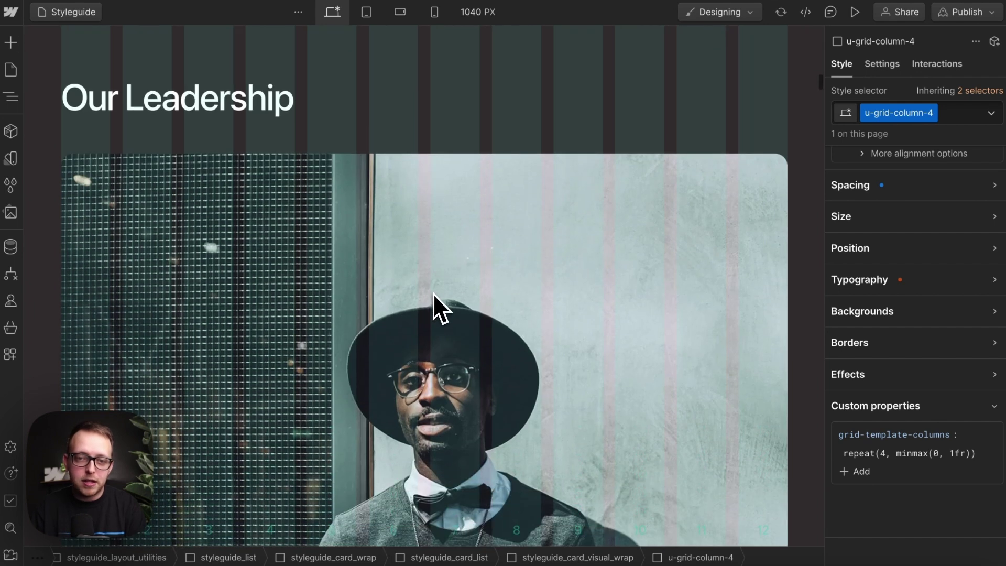
# Step: Add the u-grid-column-4 combo class to the Our Leadership CMS list
pyautogui.click(432, 293)
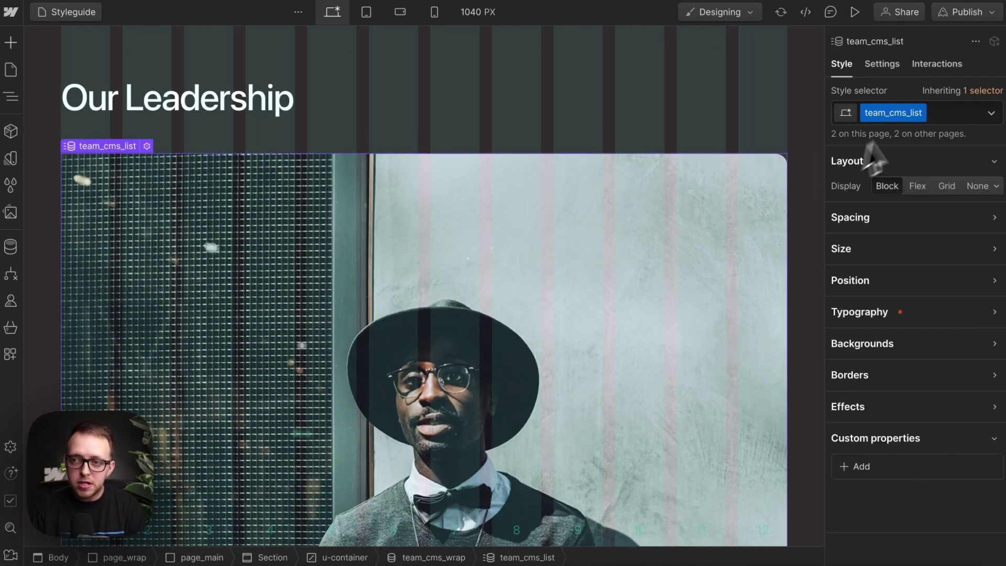
pyautogui.click(945, 113)
pyautogui.write('u-grid')
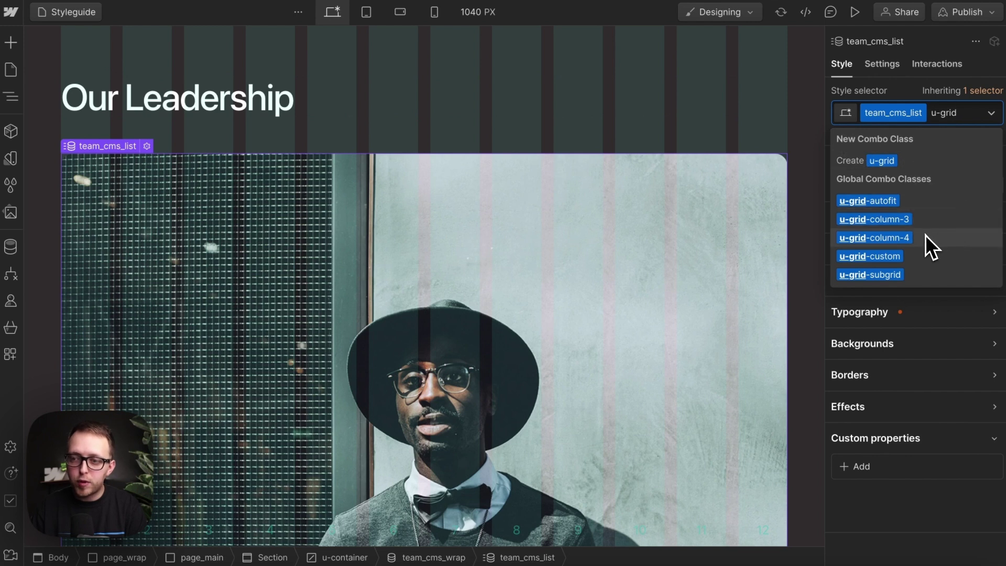
pyautogui.click(926, 236)
# Step: Select the Our Team CMS list and add the u-grid-column-4 combo class to it
pyautogui.scroll(-7, 487, 335)
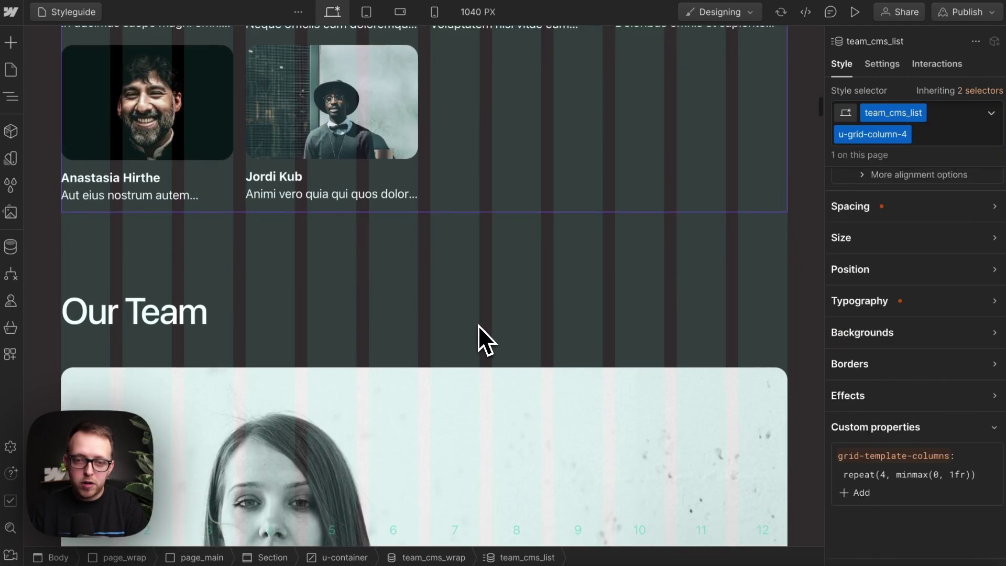
pyautogui.click(404, 383)
pyautogui.hotkey('ctrl', 'Up')
pyautogui.hotkey('ctrl', 'Up')
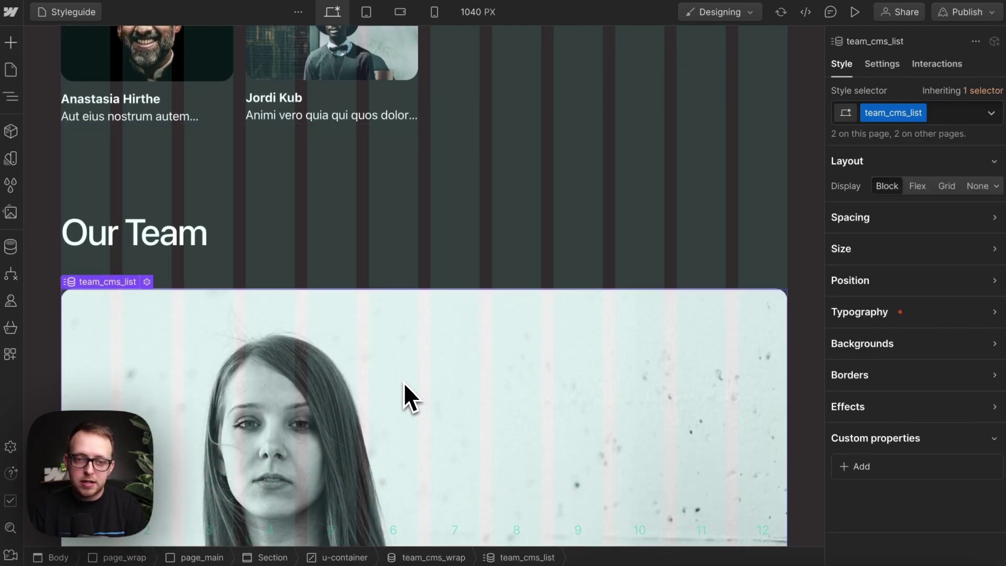
pyautogui.click(947, 111)
pyautogui.write('u')
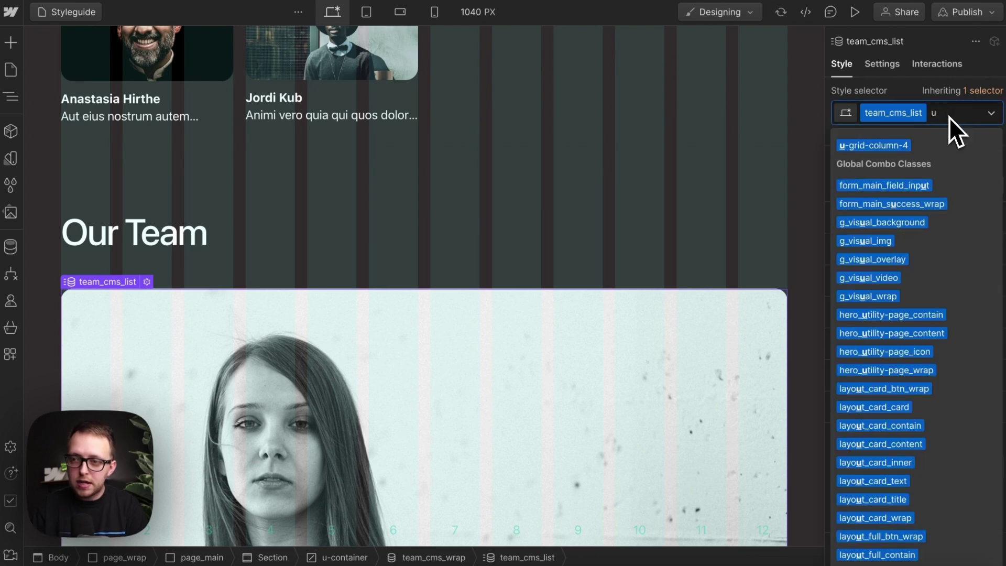
pyautogui.click(909, 146)
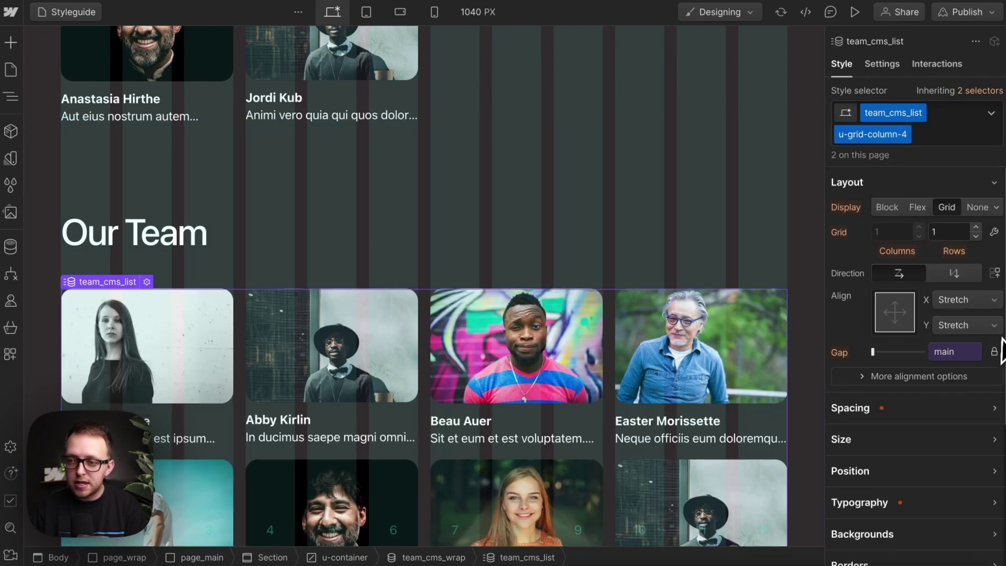
# Step: Unlink the list's column and row gaps and set the row gap to the medium spacing variable
pyautogui.click(996, 352)
pyautogui.click(957, 355)
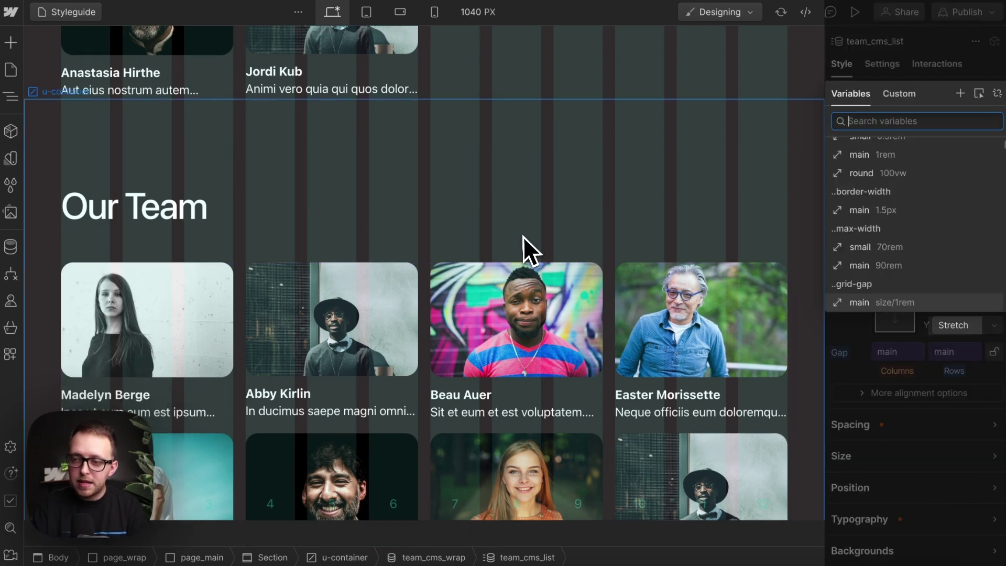
pyautogui.write('space')
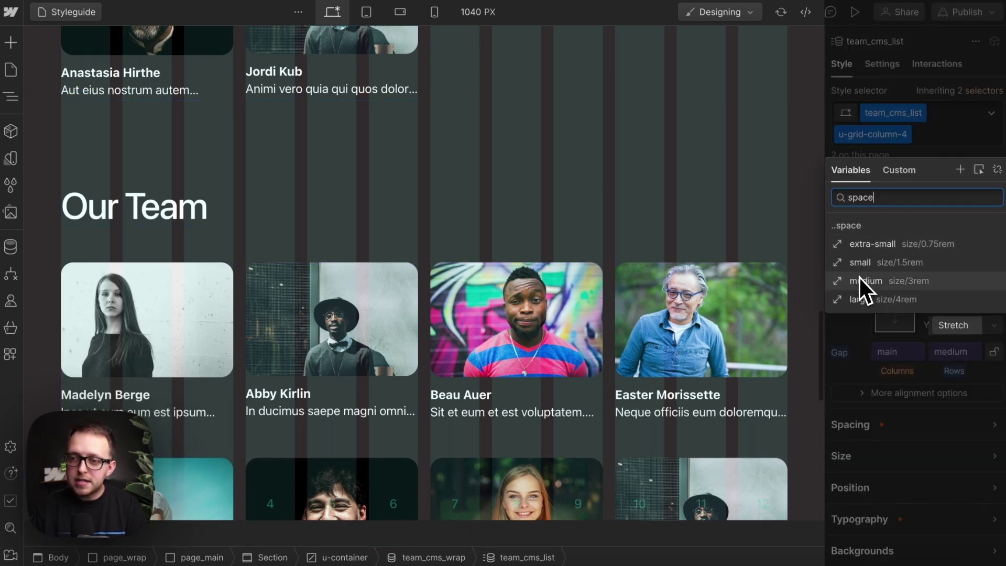
pyautogui.click(865, 281)
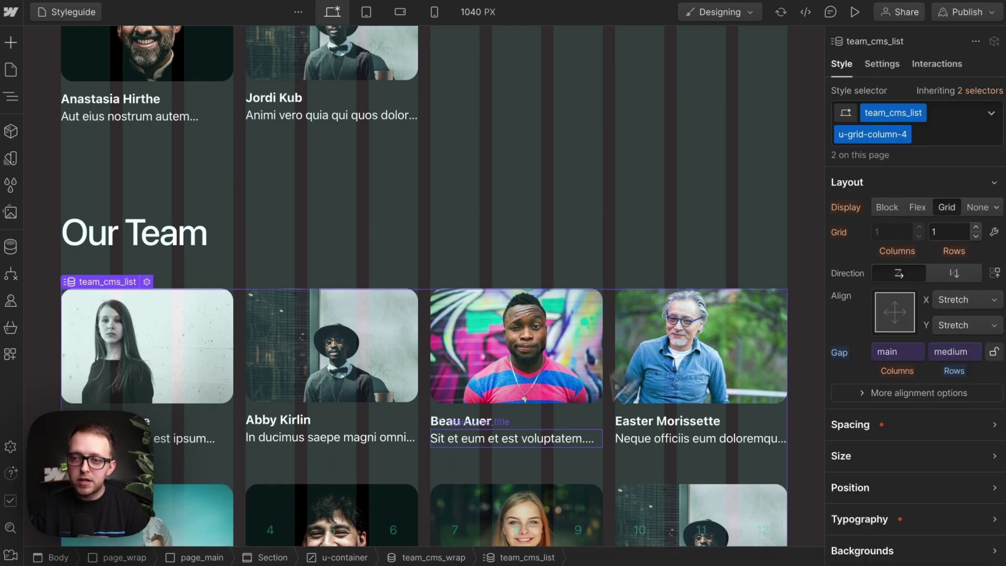
pyautogui.scroll(5, 480, 304)
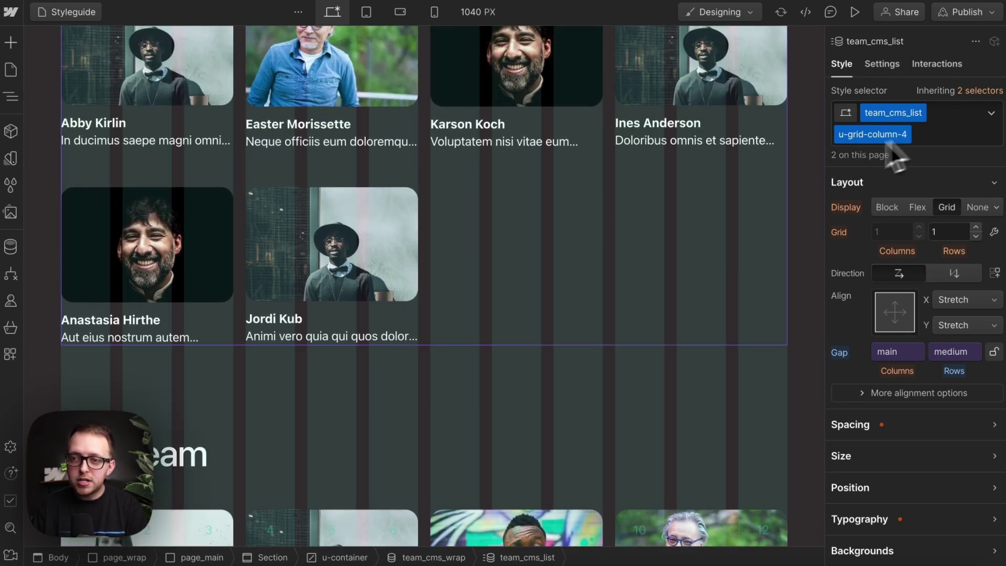
pyautogui.scroll(3, 530, 244)
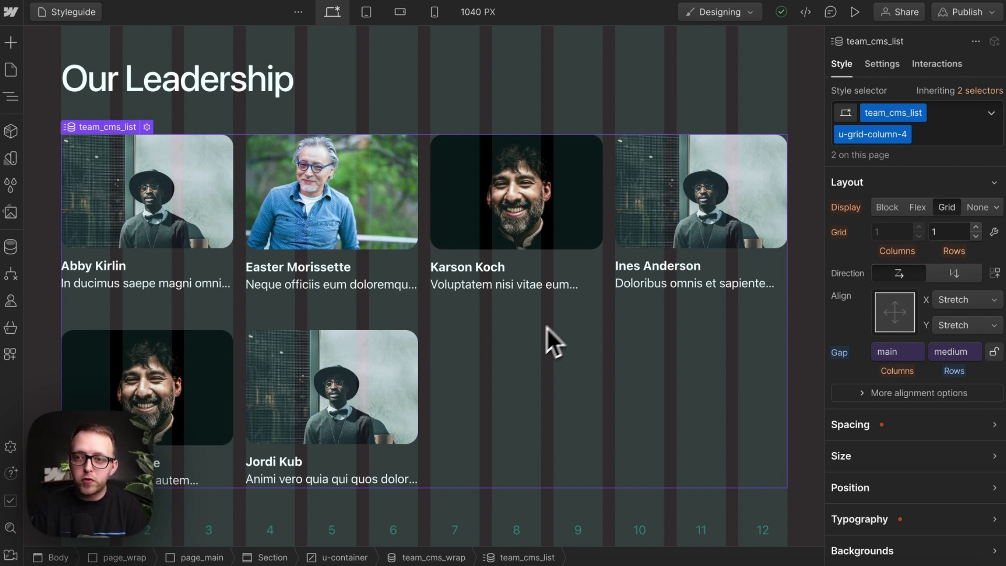
# Step: Preview the list at tablet, mobile landscape and mobile portrait, then return to desktop
pyautogui.click(872, 134)
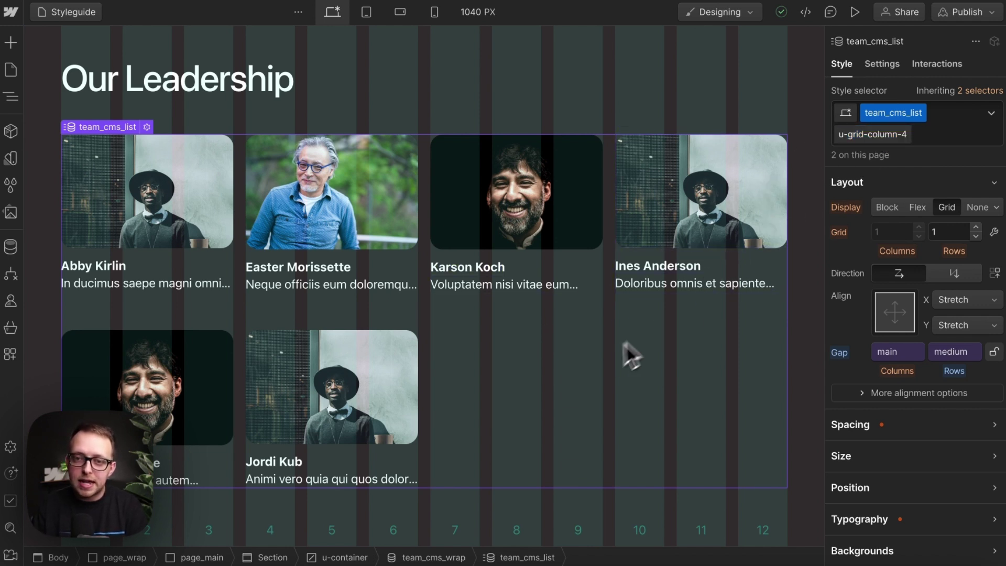
pyautogui.click(375, 18)
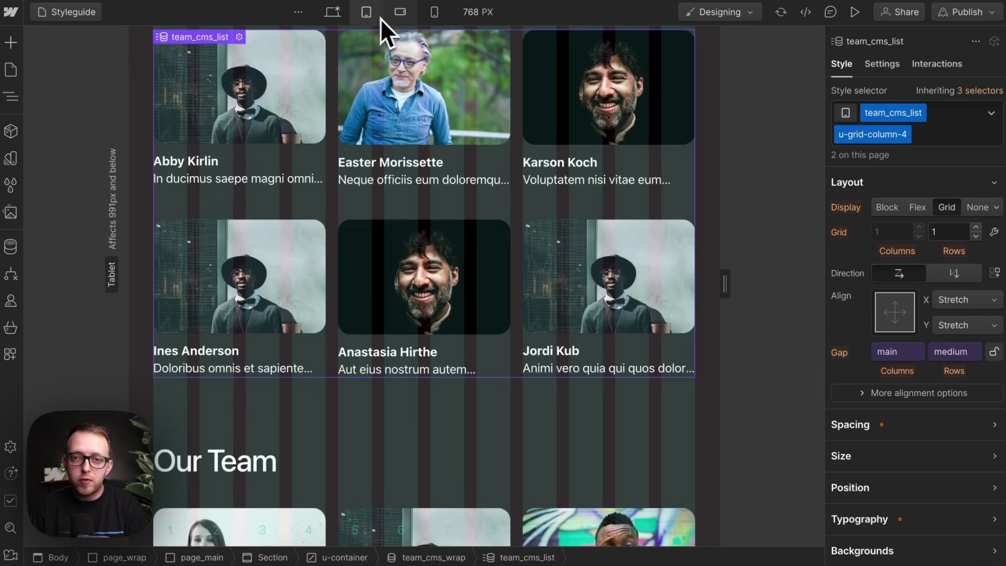
pyautogui.click(398, 21)
pyautogui.click(419, 21)
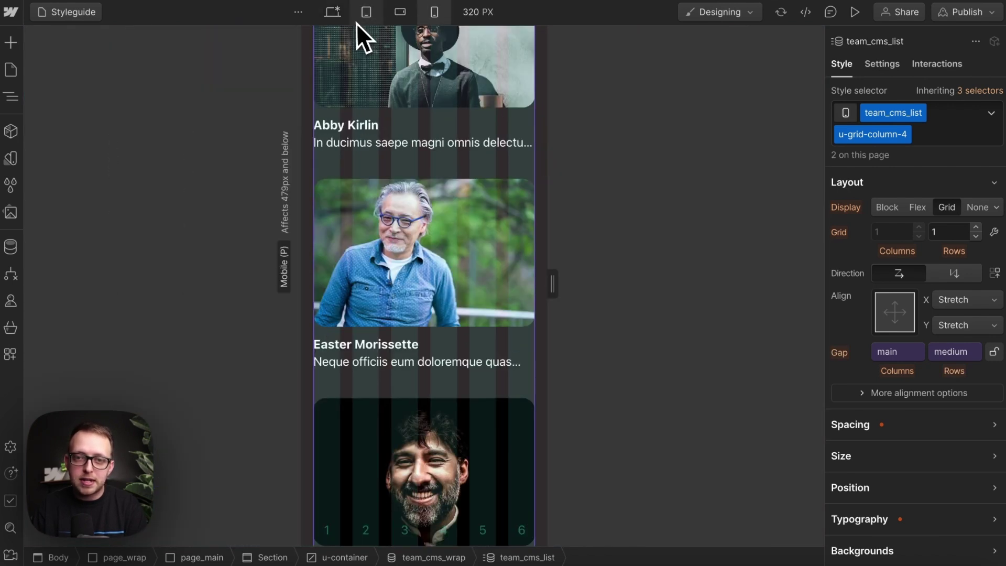
pyautogui.click(340, 17)
# Step: Replace the list's u-grid-column-4 combo class with the existing u-grid-column-3 class
pyautogui.doubleClick(872, 135)
pyautogui.press('Right')
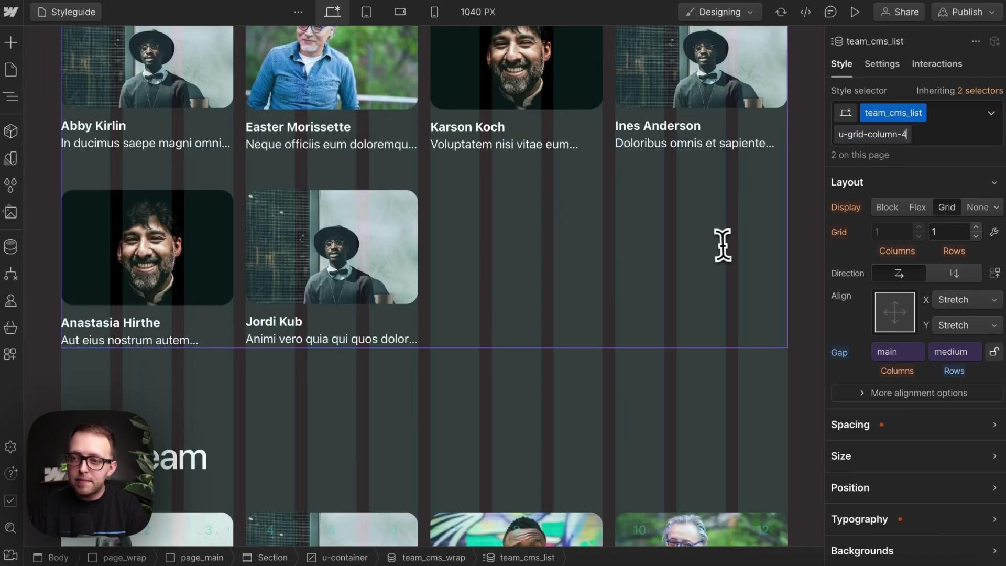
pyautogui.press('BackSpace')
pyautogui.write('3')
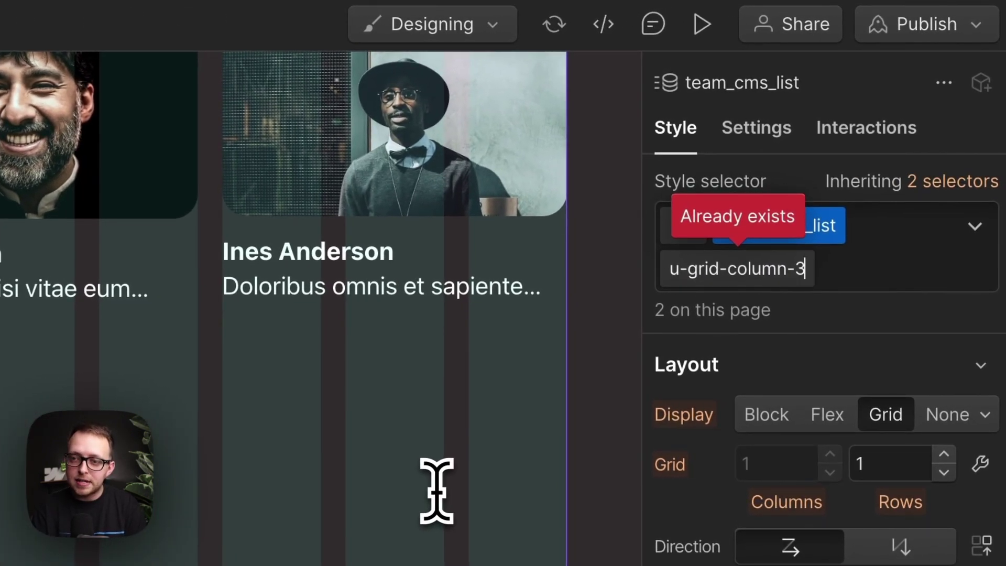
pyautogui.press('BackSpace')
pyautogui.press('BackSpace')
pyautogui.press('BackSpace')
pyautogui.press('BackSpace')
pyautogui.press('BackSpace')
pyautogui.press('BackSpace')
pyautogui.press('BackSpace')
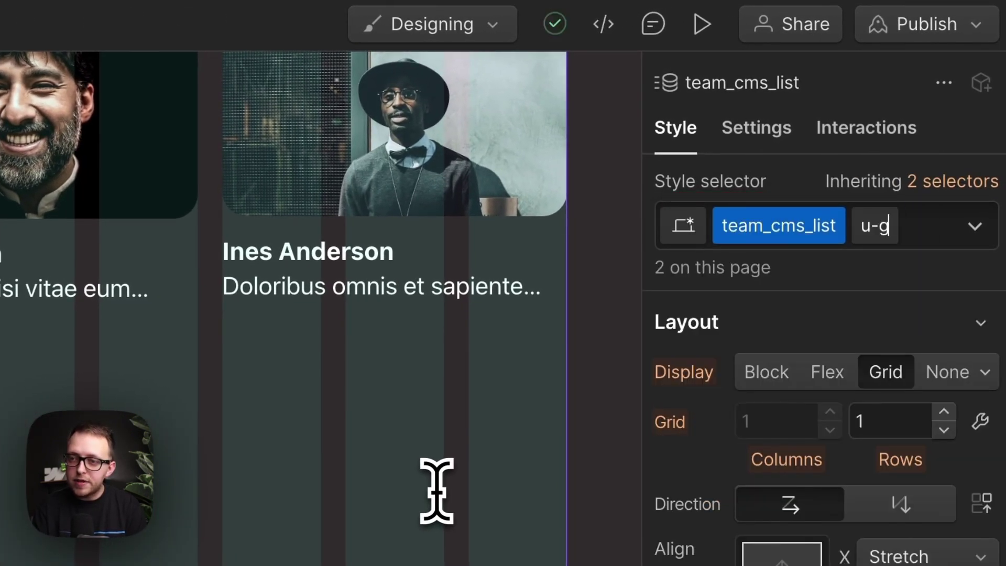
pyautogui.press('Return')
pyautogui.press('BackSpace')
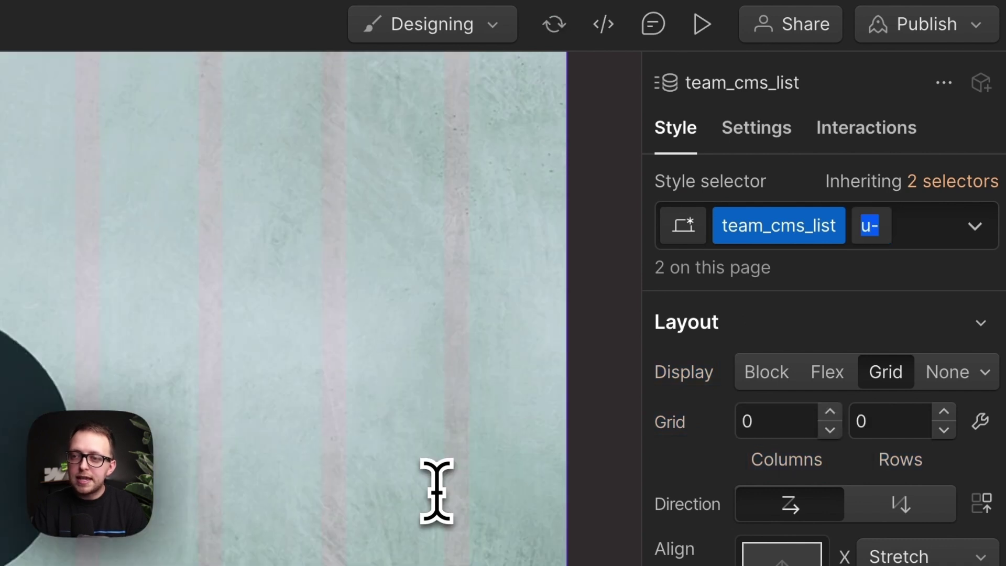
pyautogui.write('grid-c')
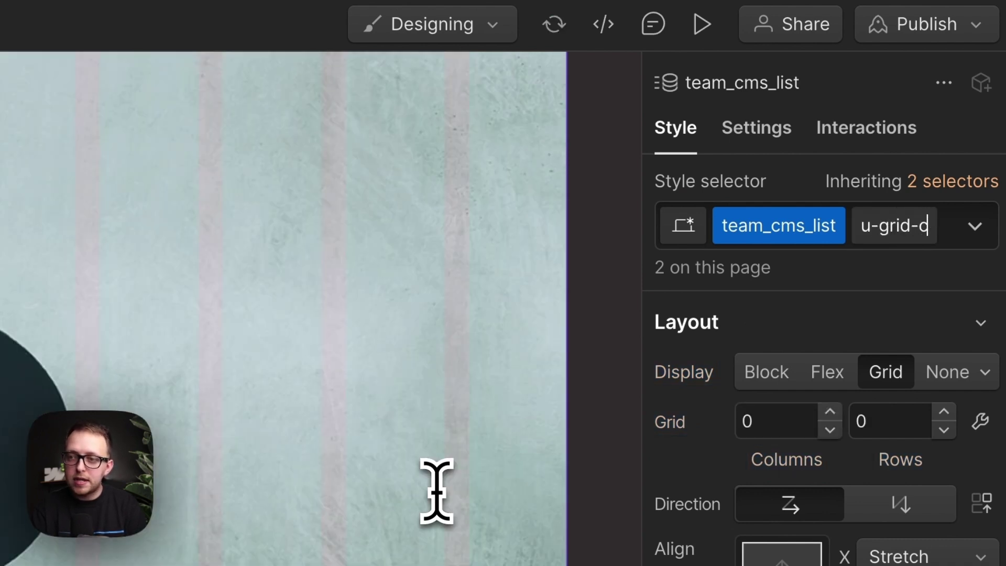
pyautogui.write('olumn')
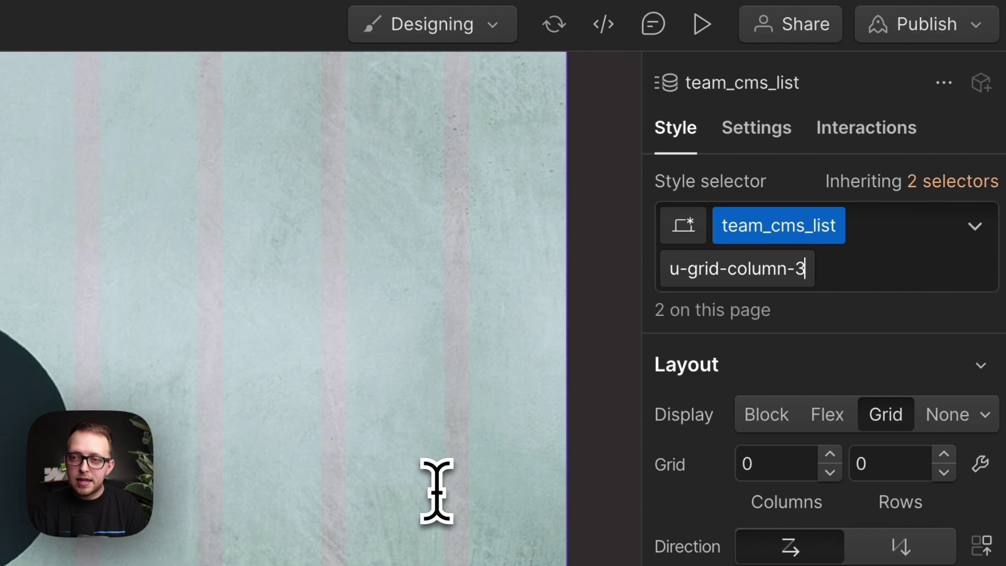
pyautogui.write('-3')
pyautogui.press('Return')
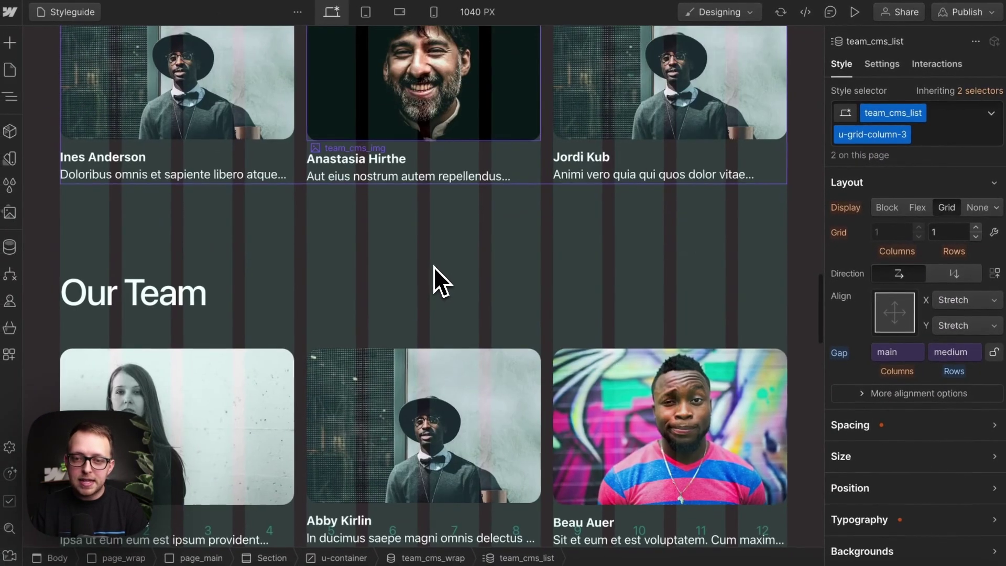
# Step: Preview the three-per-row list at tablet, mobile landscape and mobile portrait, then back to desktop
pyautogui.scroll(-3, 433, 266)
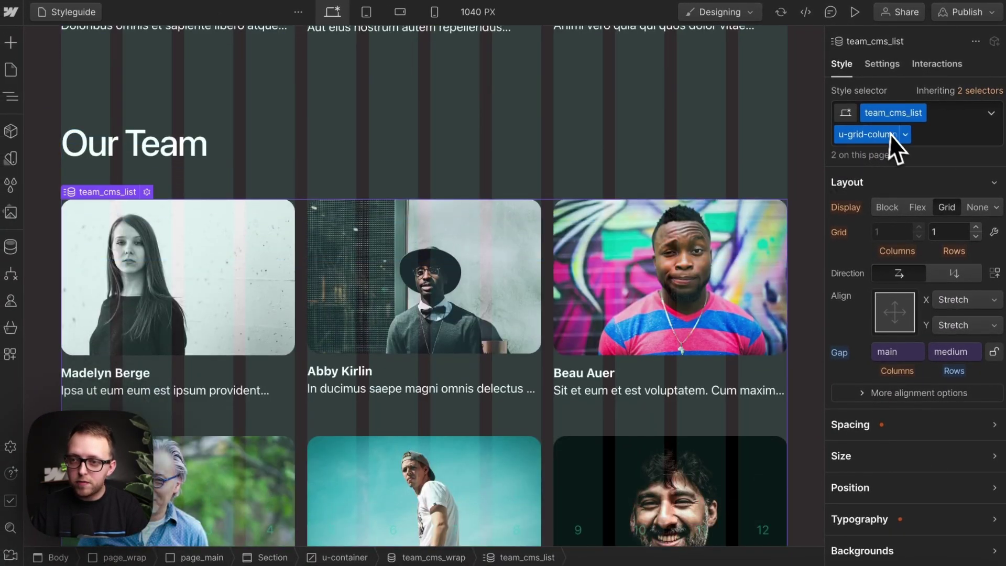
pyautogui.scroll(-5, 557, 282)
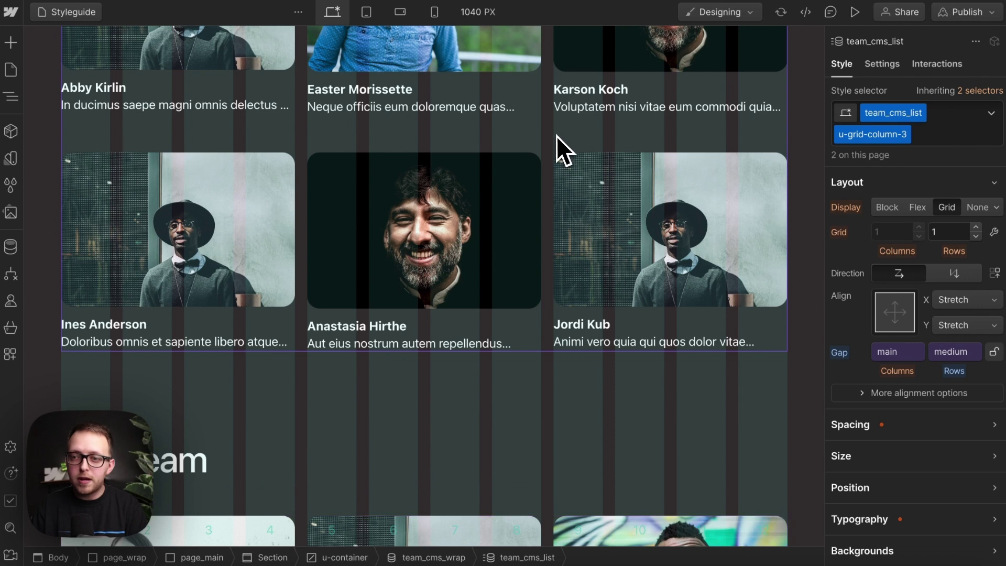
pyautogui.click(367, 12)
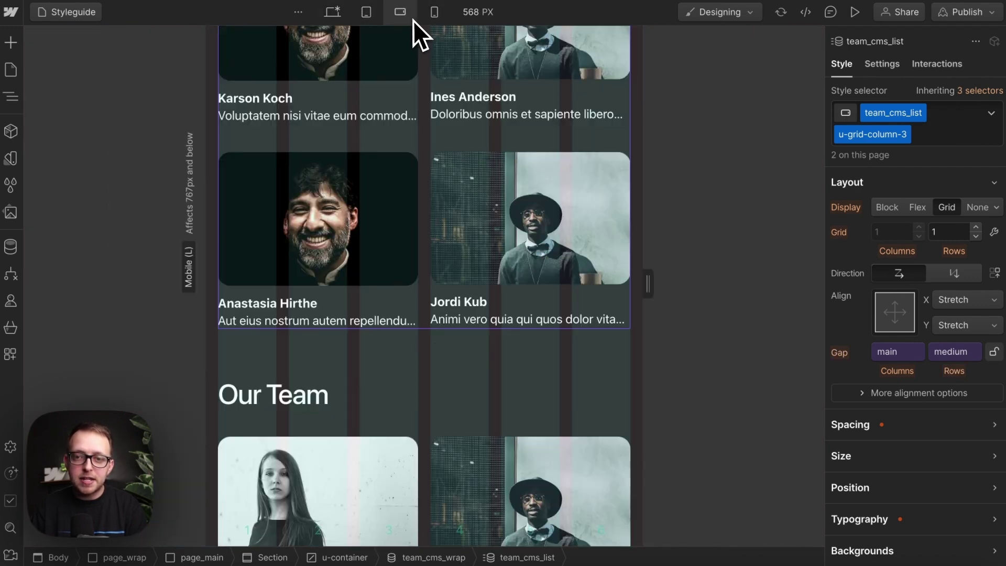
pyautogui.click(408, 16)
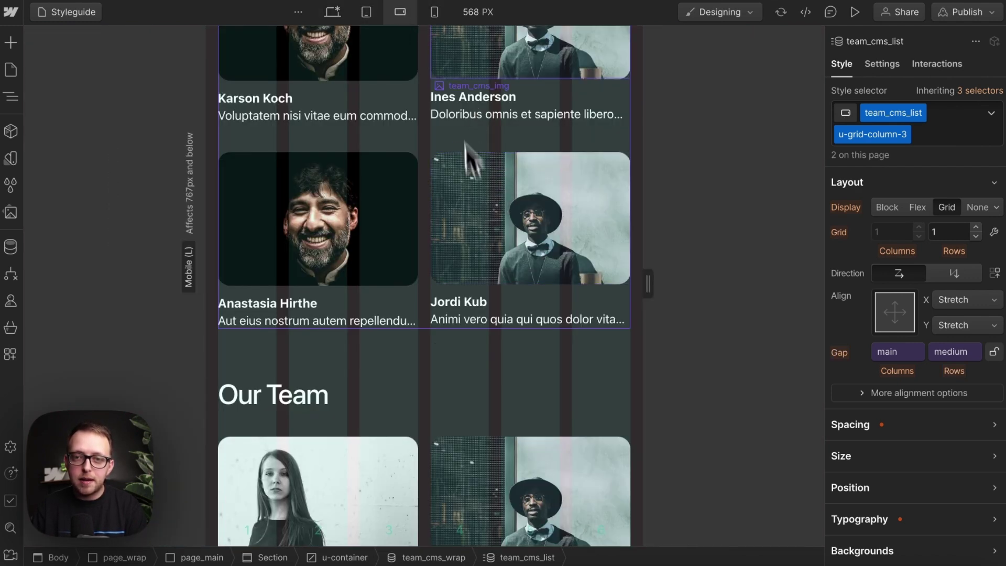
pyautogui.click(436, 21)
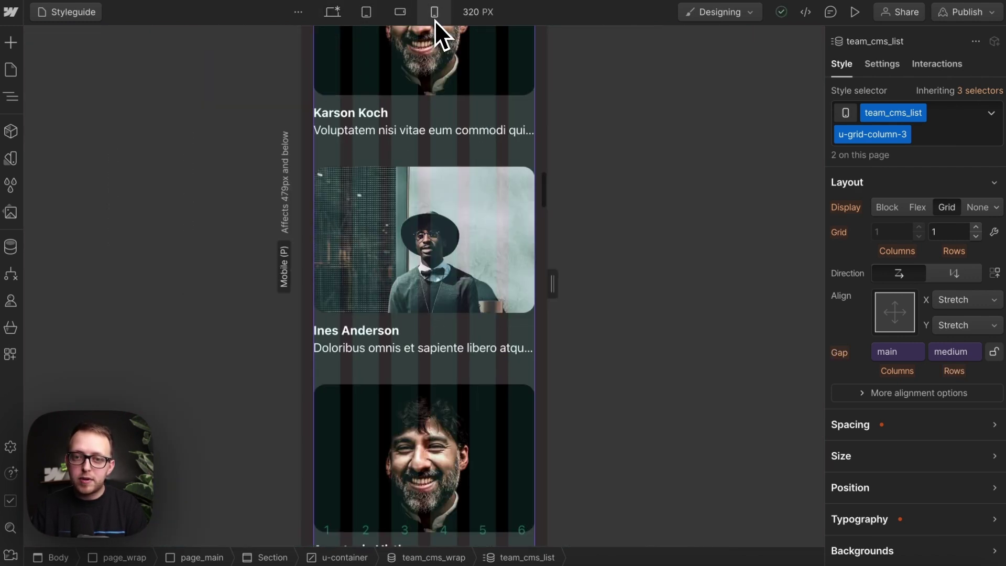
pyautogui.click(335, 16)
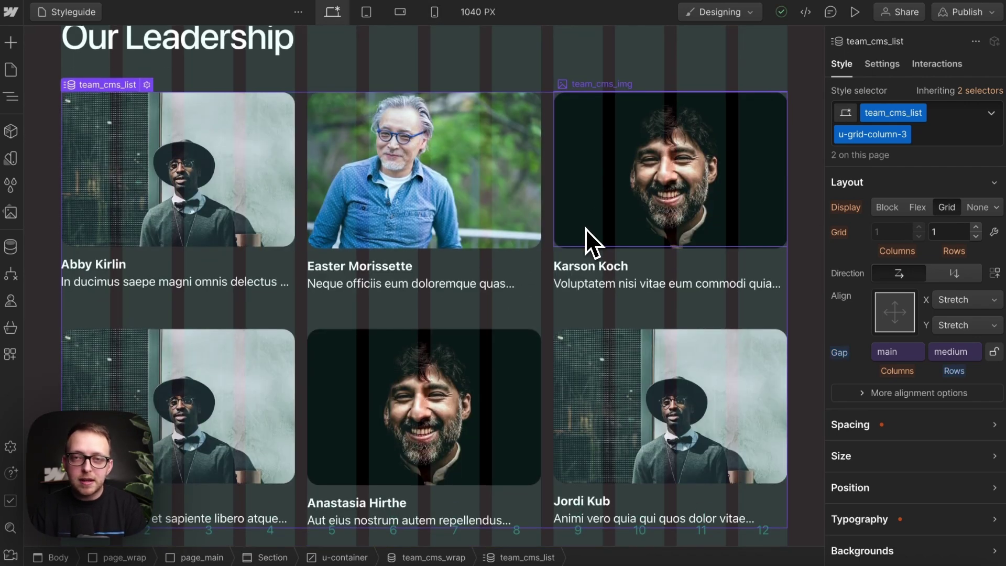
# Step: Rename the list's combo class to a new u-grid-custom class
pyautogui.doubleClick(873, 134)
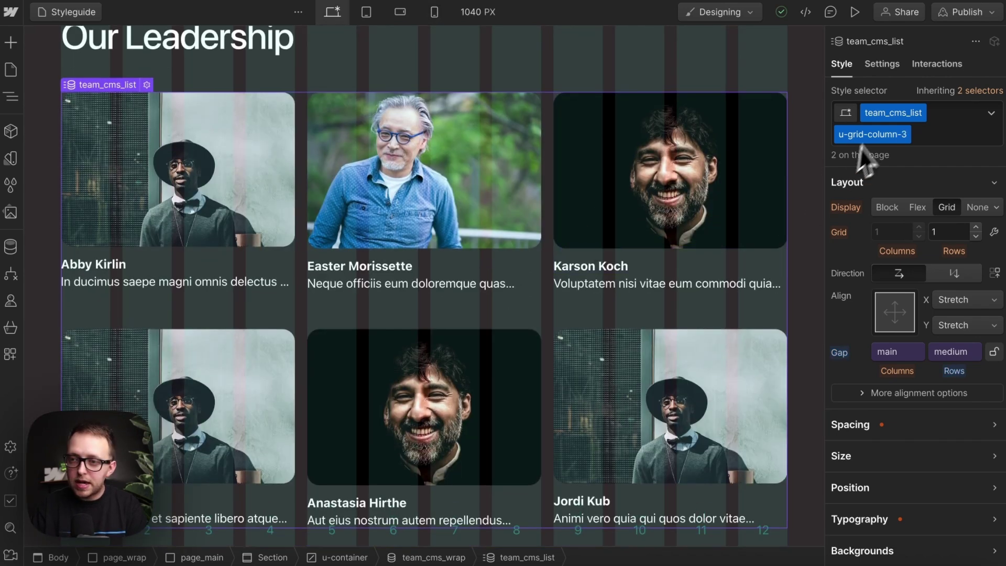
pyautogui.press('Right')
pyautogui.press('BackSpace')
pyautogui.press('BackSpace')
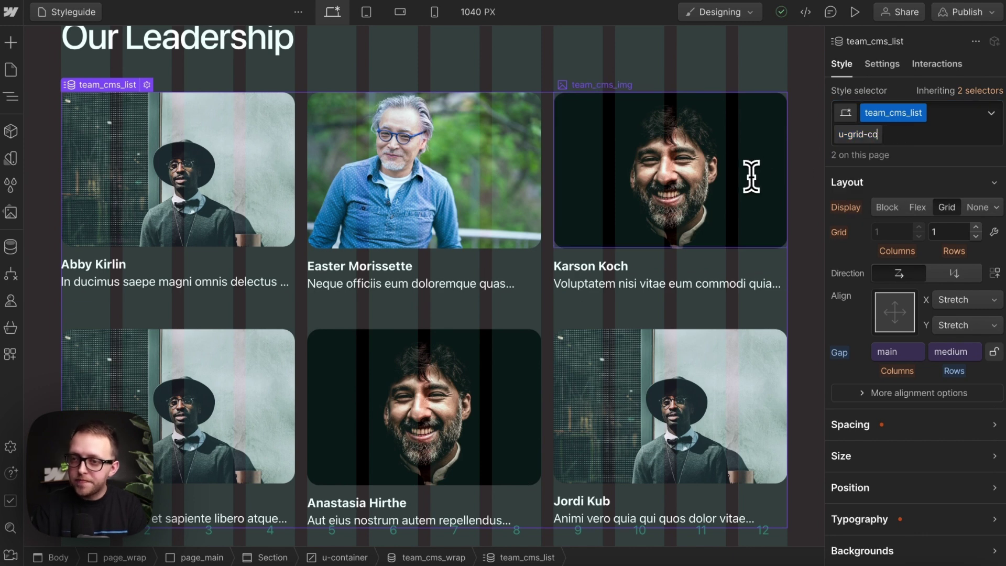
pyautogui.press('BackSpace')
pyautogui.press('BackSpace')
pyautogui.press('BackSpace')
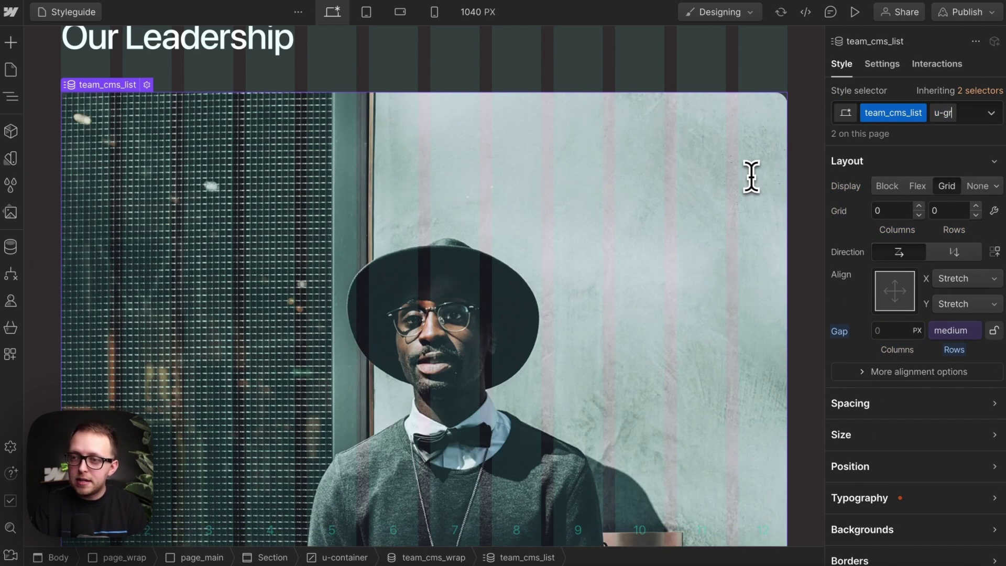
pyautogui.write('-custom')
pyautogui.press('Return')
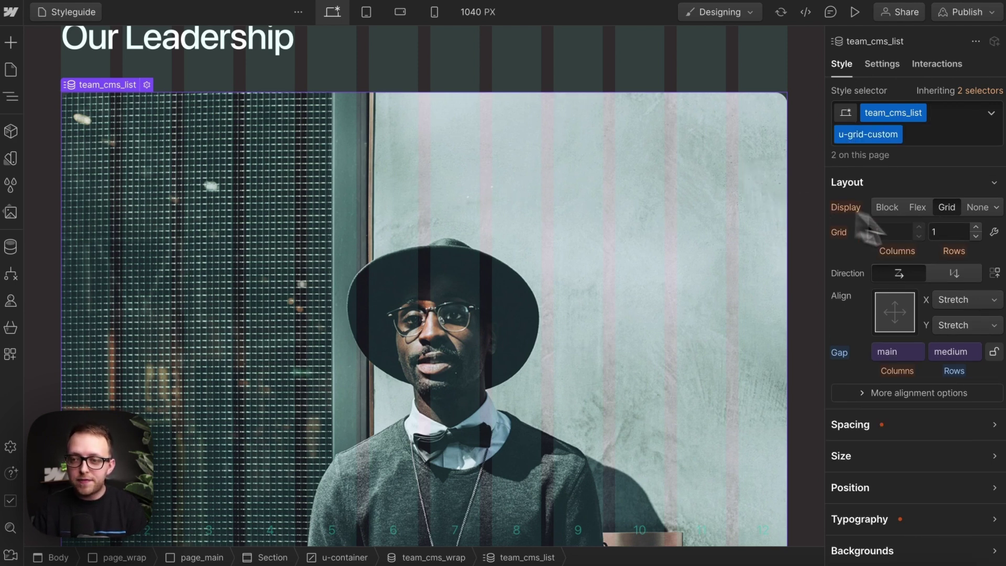
# Step: Change the custom column definition from 1 to 3 columns on desktop
pyautogui.click(994, 233)
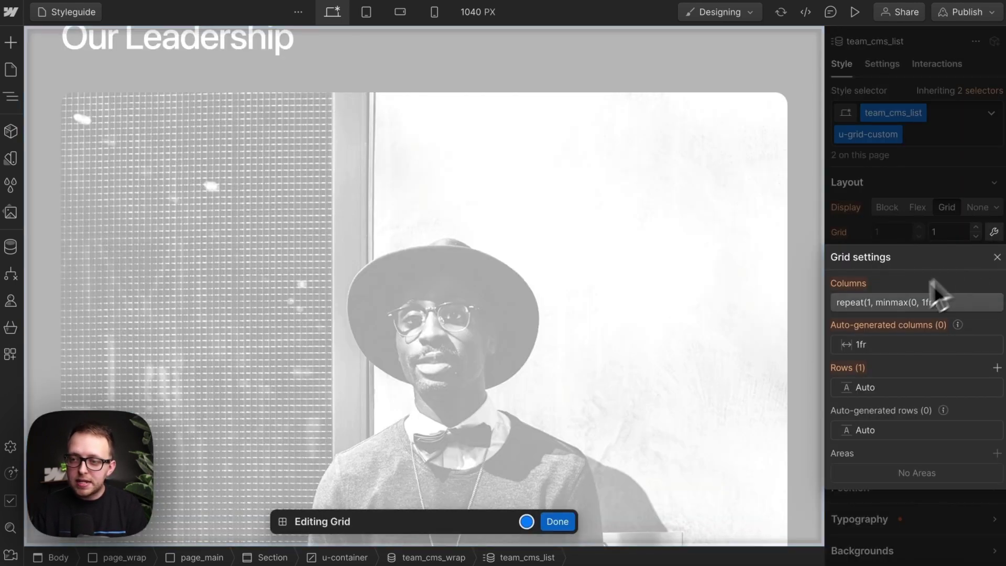
pyautogui.click(936, 302)
pyautogui.doubleClick(870, 352)
pyautogui.press('BackSpace')
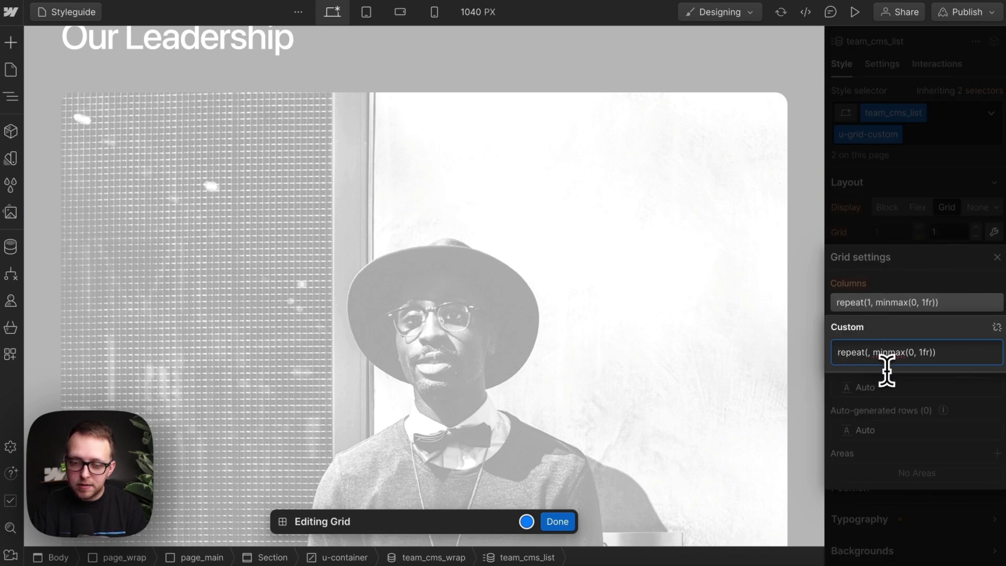
pyautogui.write('3')
pyautogui.click(894, 78)
pyautogui.click(926, 157)
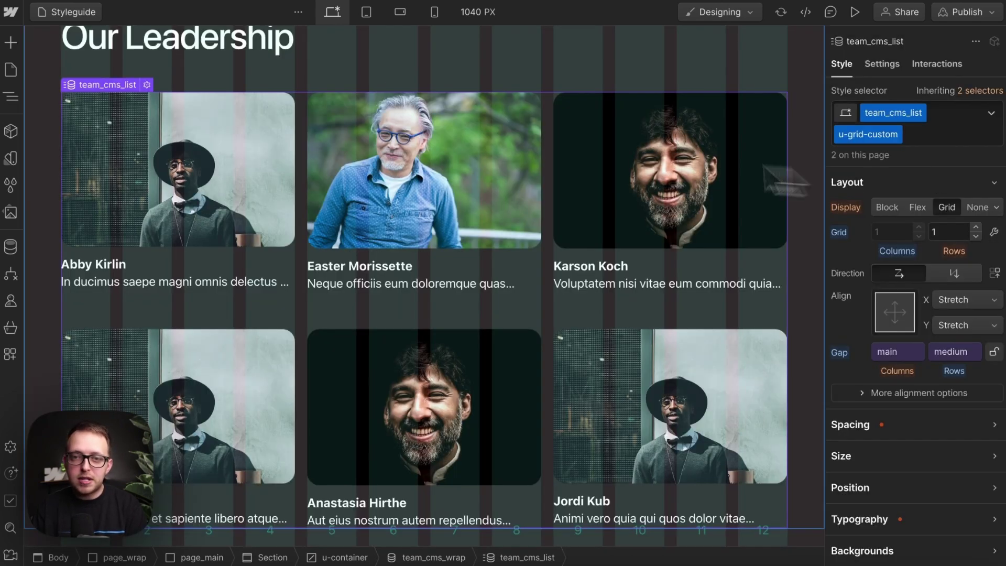
# Step: Set grid-template-columns to 2 at mobile landscape, preview portrait, then return to desktop
pyautogui.click(368, 13)
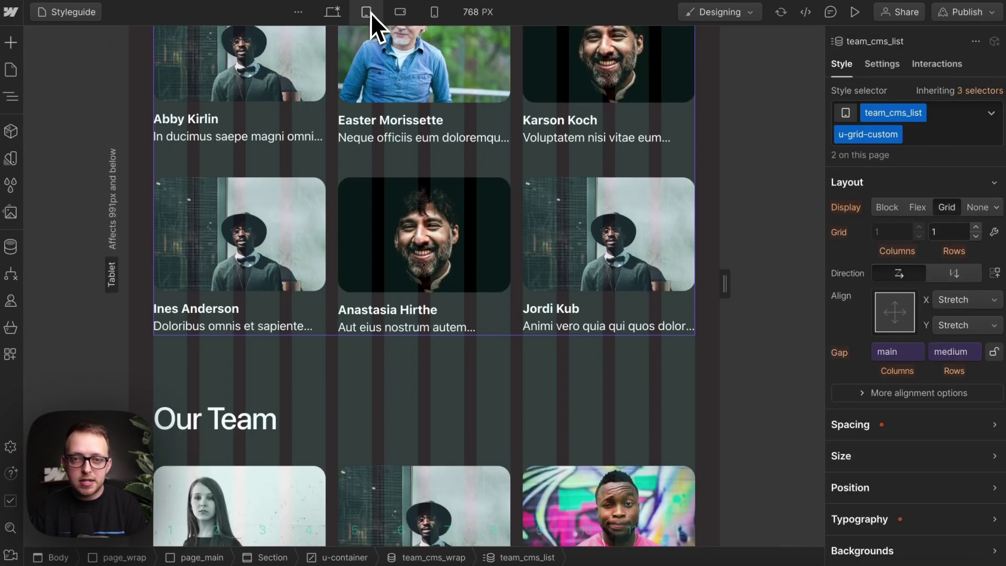
pyautogui.click(401, 12)
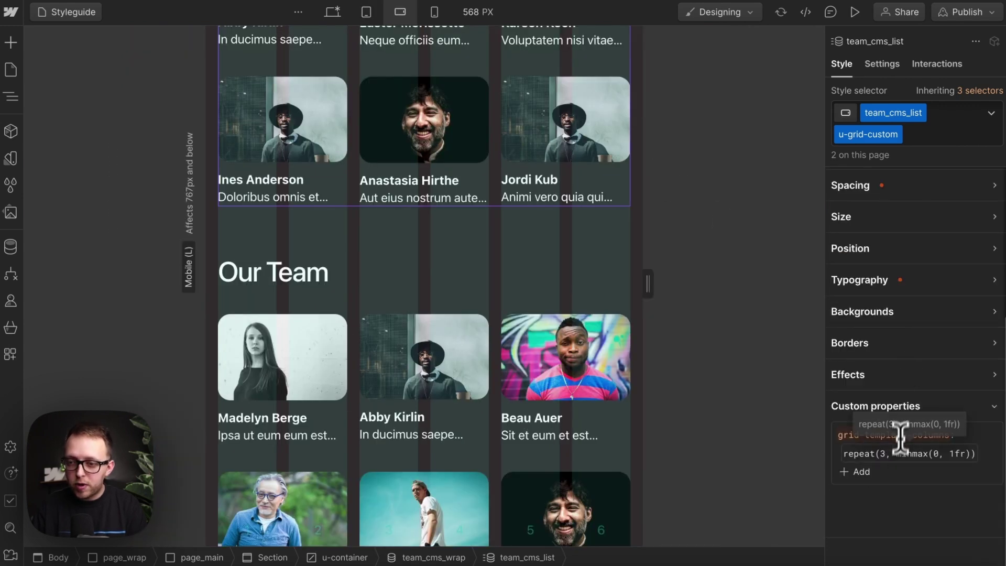
pyautogui.doubleClick(886, 454)
pyautogui.write('2')
pyautogui.press('Return')
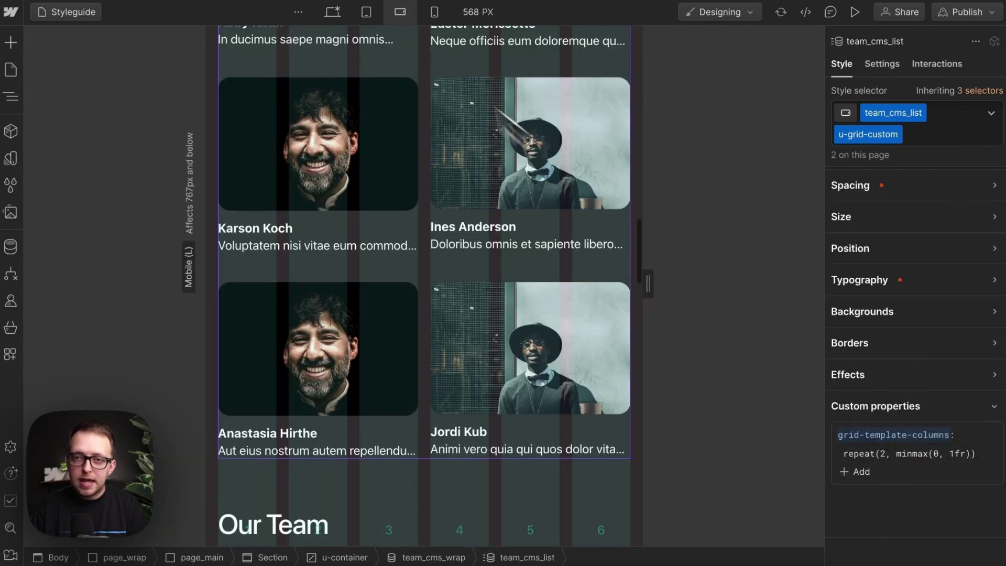
pyautogui.click(434, 12)
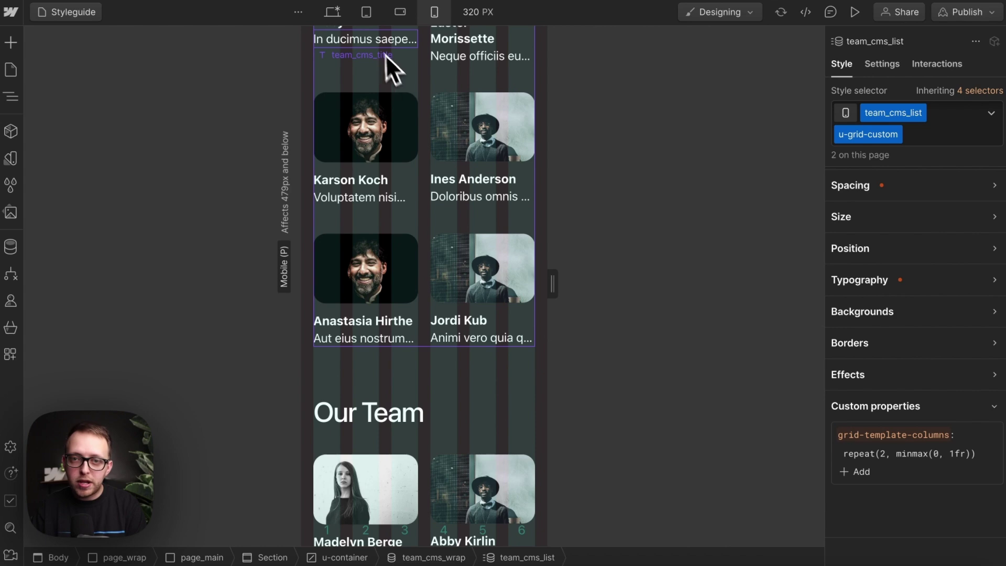
pyautogui.click(327, 6)
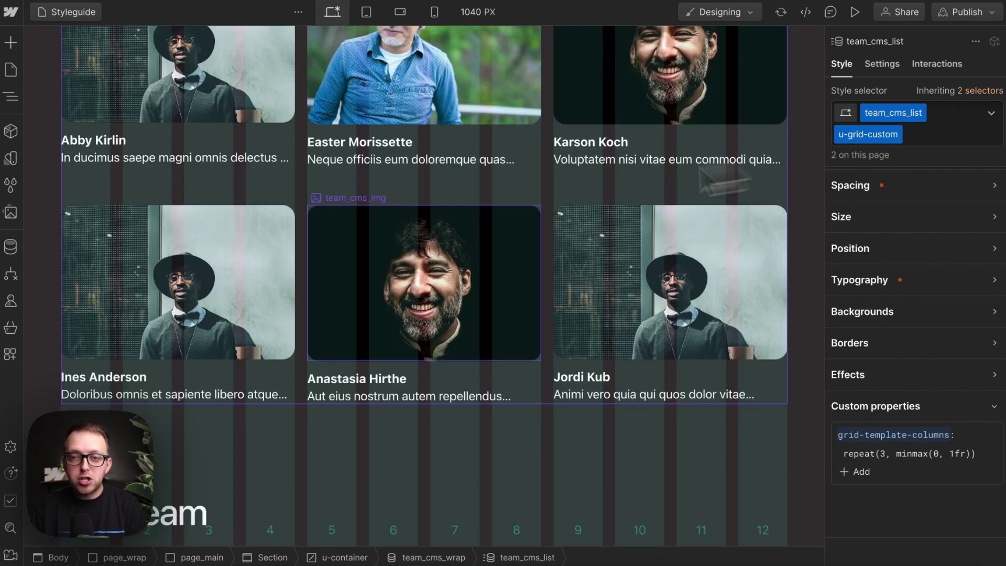
pyautogui.scroll(3, 405, 210)
pyautogui.scroll(2, 403, 209)
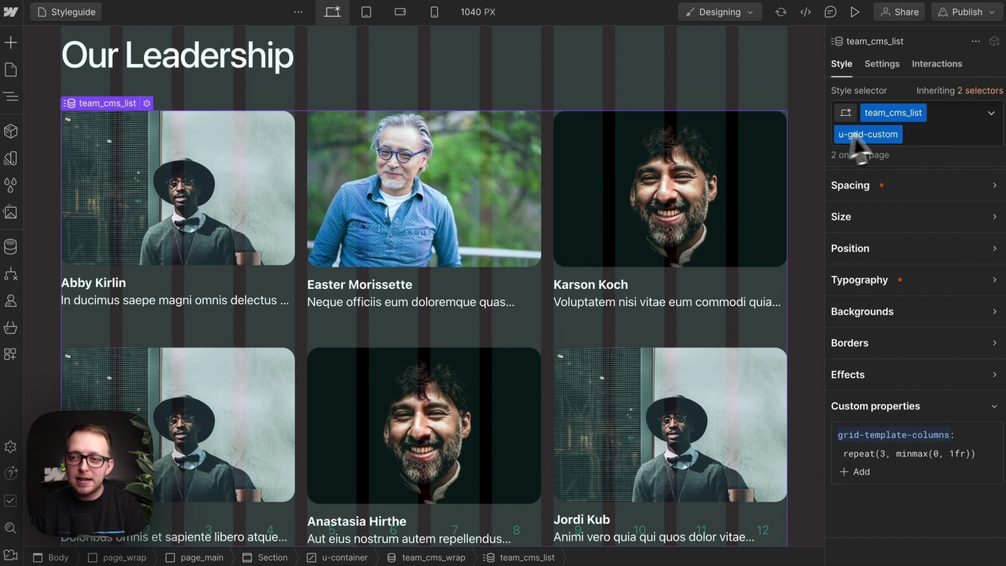
pyautogui.scroll(-1, 524, 330)
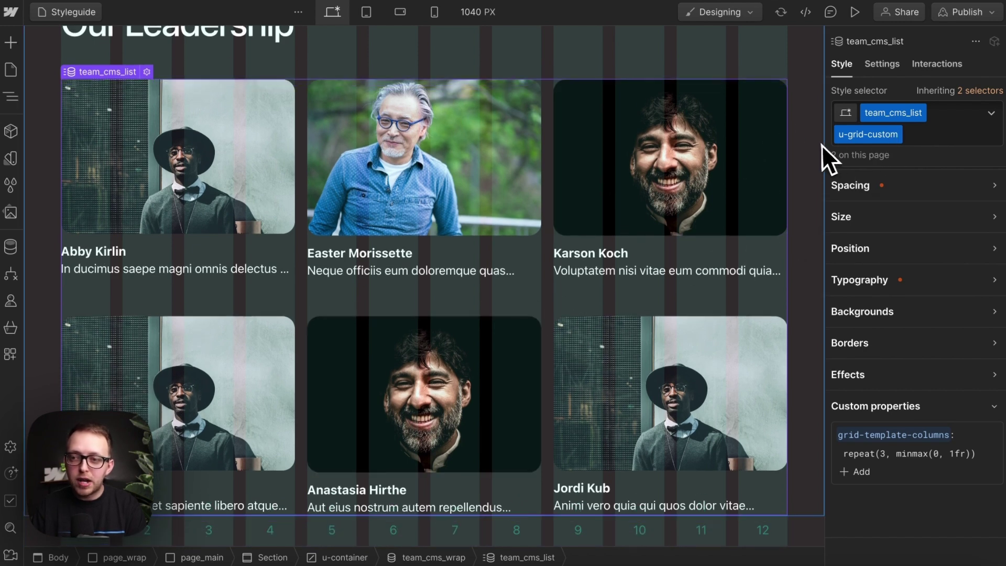
# Step: Replace team_cms_list's u-grid-custom combo class with u-grid-autofit
pyautogui.click(936, 133)
pyautogui.press('BackSpace')
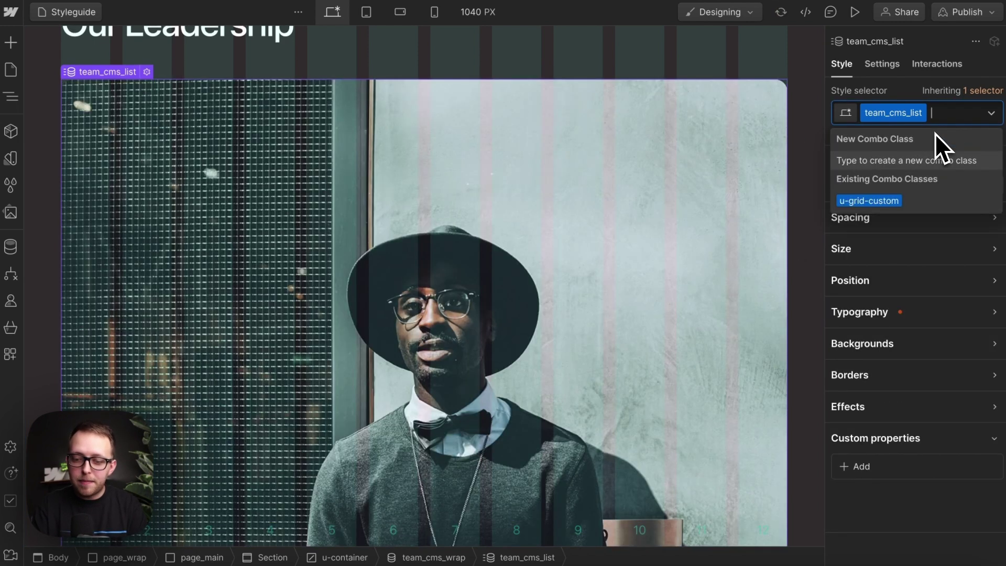
pyautogui.write('u-grid')
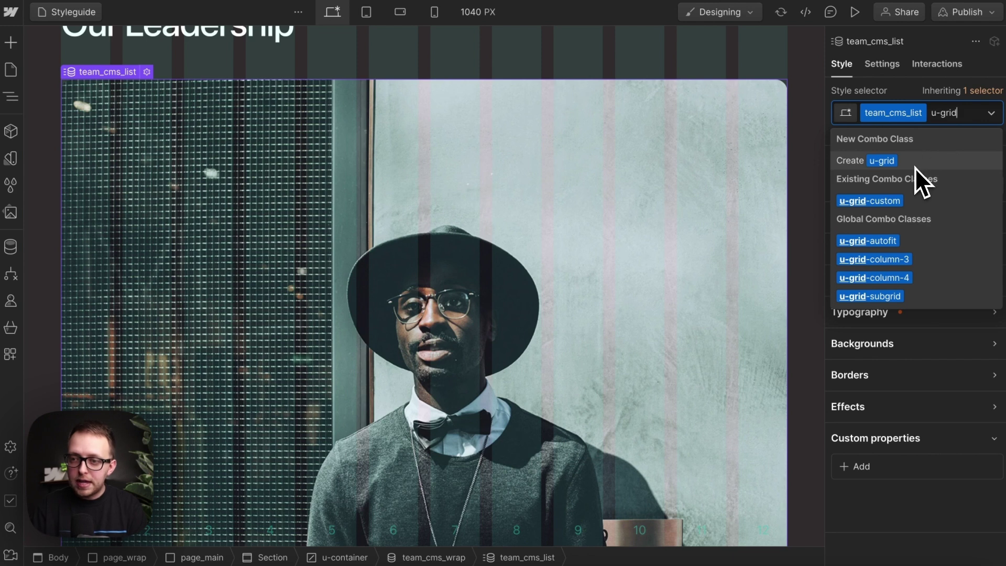
pyautogui.click(916, 241)
pyautogui.scroll(-6, 442, 231)
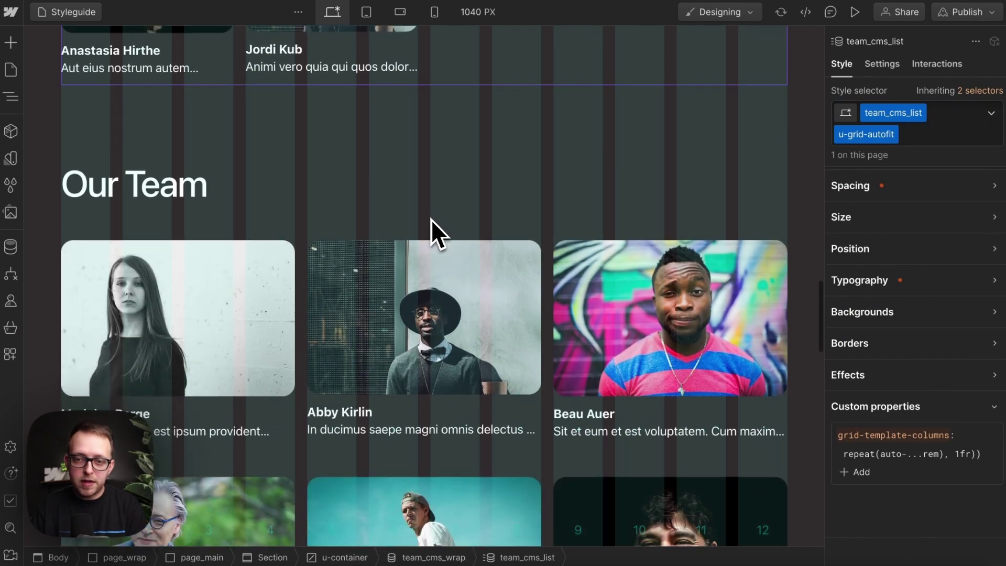
# Step: Remove and reapply the u-grid-autofit combo class on the team list
pyautogui.click(924, 134)
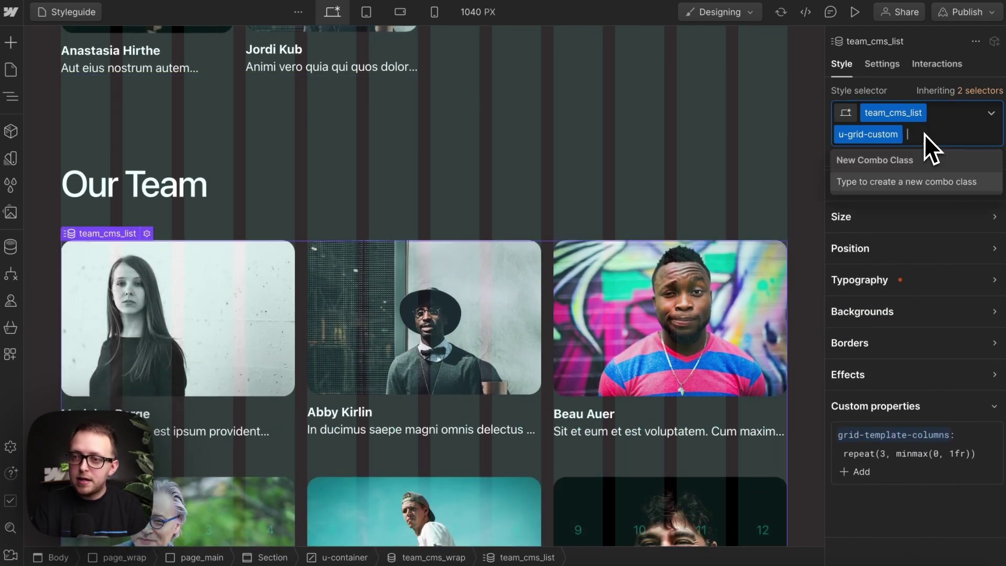
pyautogui.press('BackSpace')
pyautogui.write('u-grid')
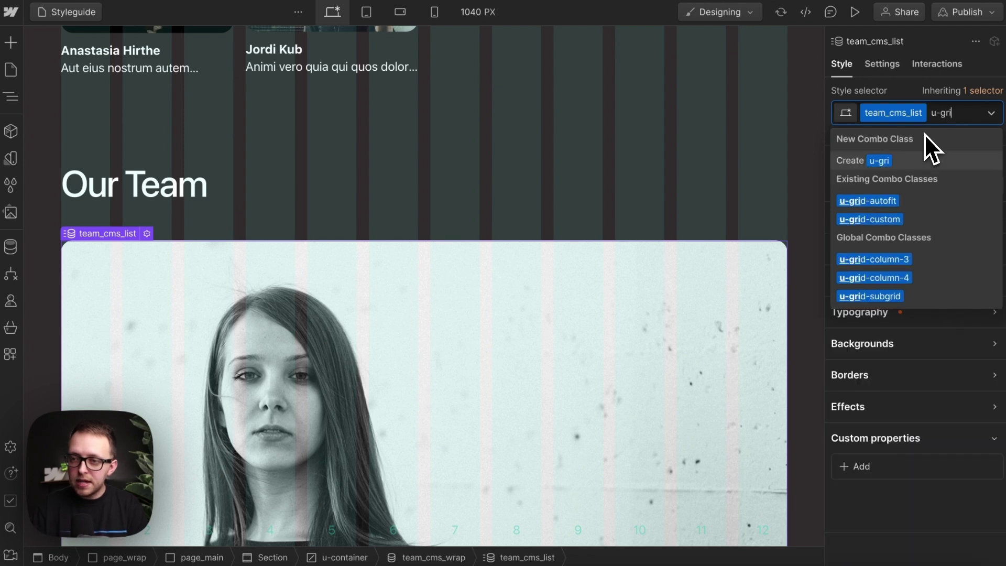
pyautogui.press('BackSpace')
pyautogui.press('BackSpace')
pyautogui.press('BackSpace')
pyautogui.press('BackSpace')
pyautogui.press('BackSpace')
pyautogui.press('BackSpace')
pyautogui.click(894, 201)
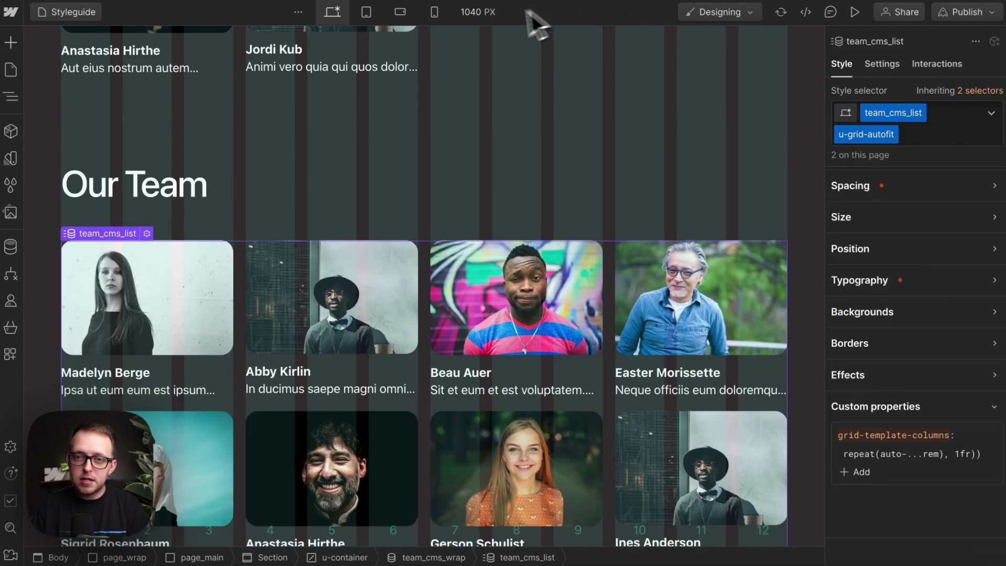
pyautogui.click(477, 17)
# Step: Set the canvas width to 1920 px
pyautogui.write('1920')
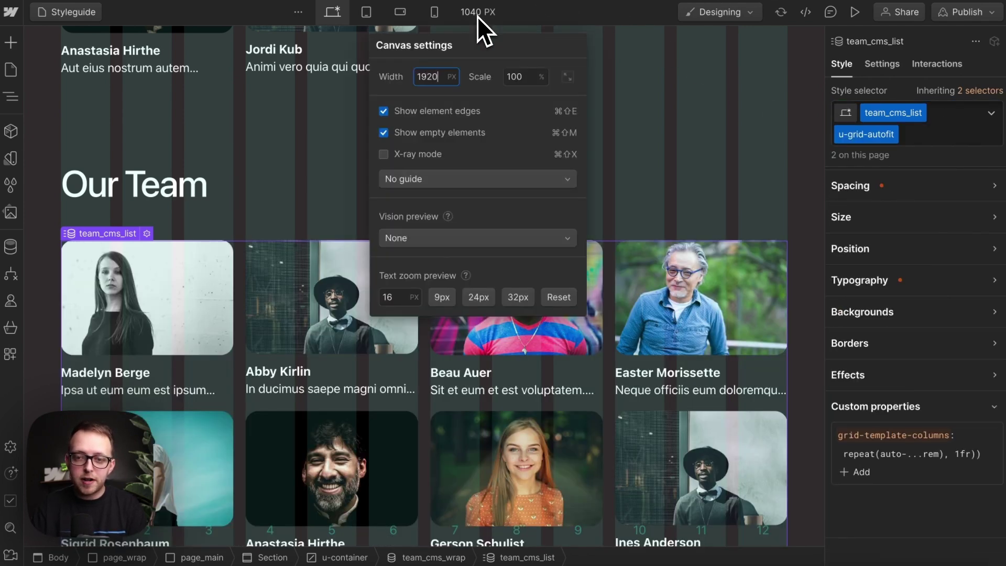
pyautogui.press('Return')
pyautogui.click(433, 445)
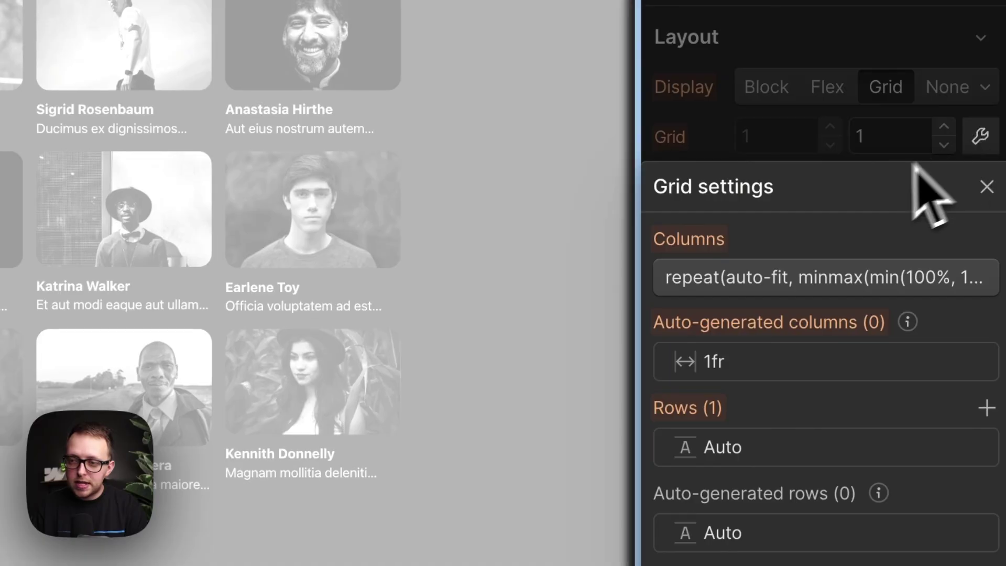
# Step: Raise u-grid-autofit's minimum column size from 13rem to 17rem
pyautogui.click(766, 271)
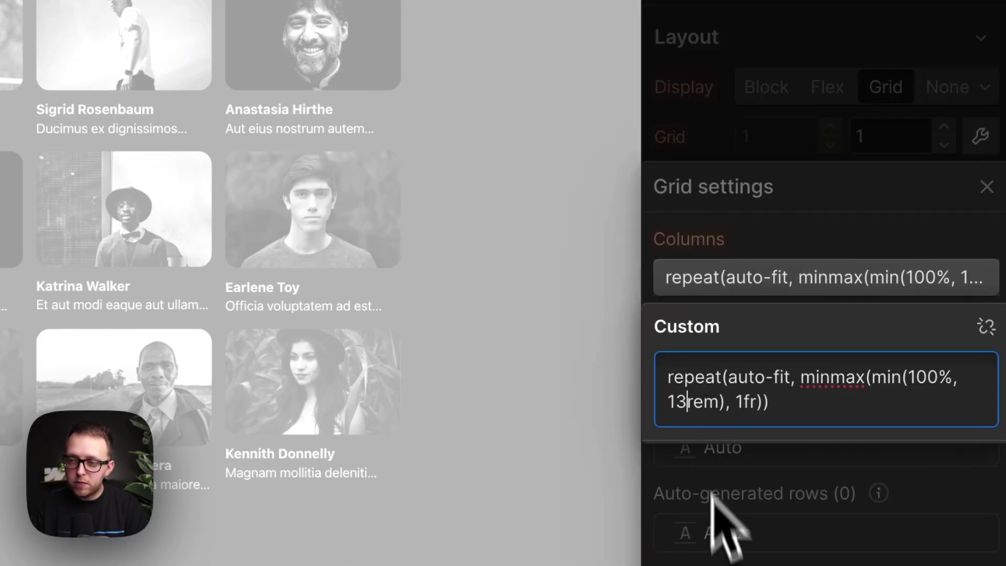
pyautogui.press('BackSpace')
pyautogui.write('6')
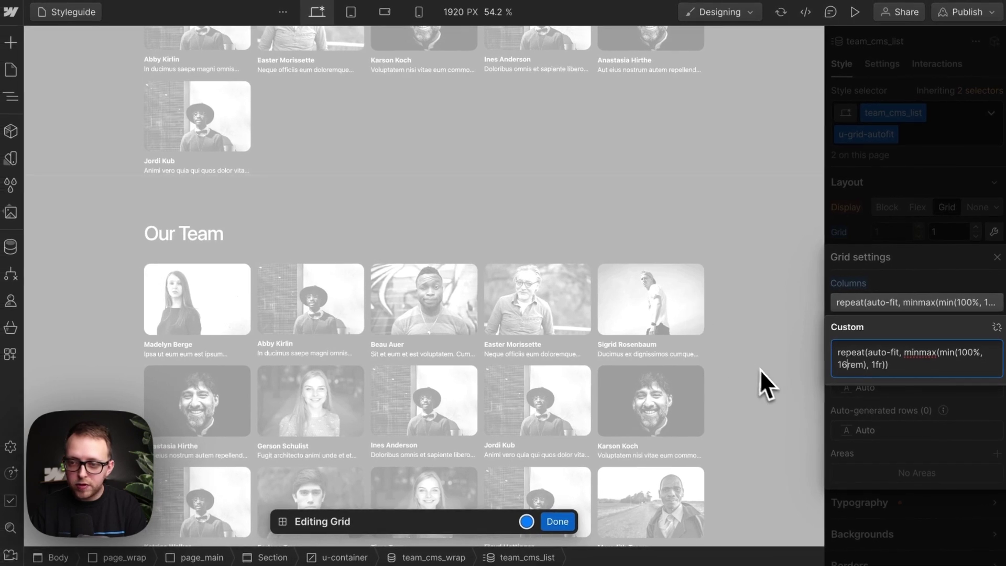
pyautogui.press('BackSpace')
pyautogui.write('7')
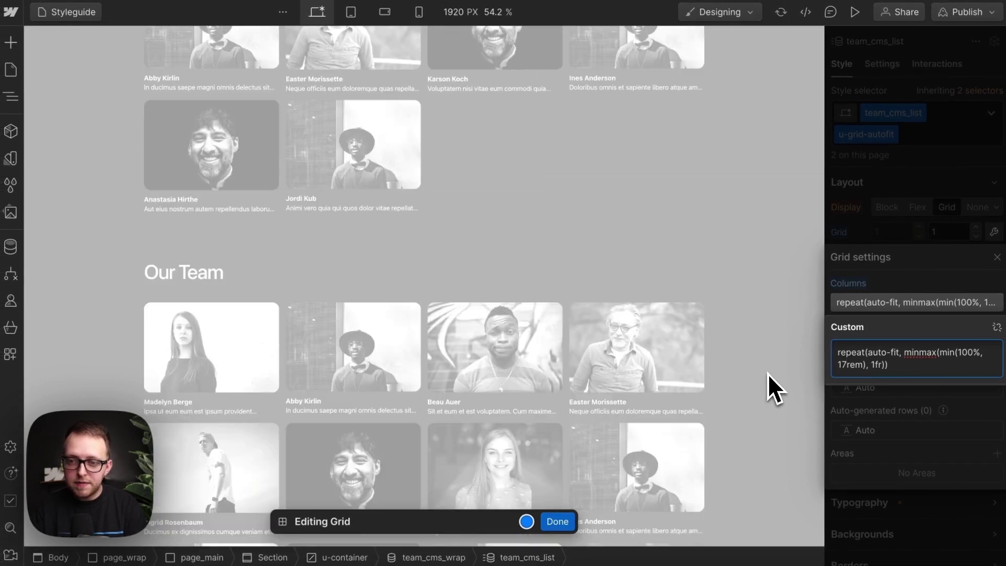
pyautogui.click(833, 233)
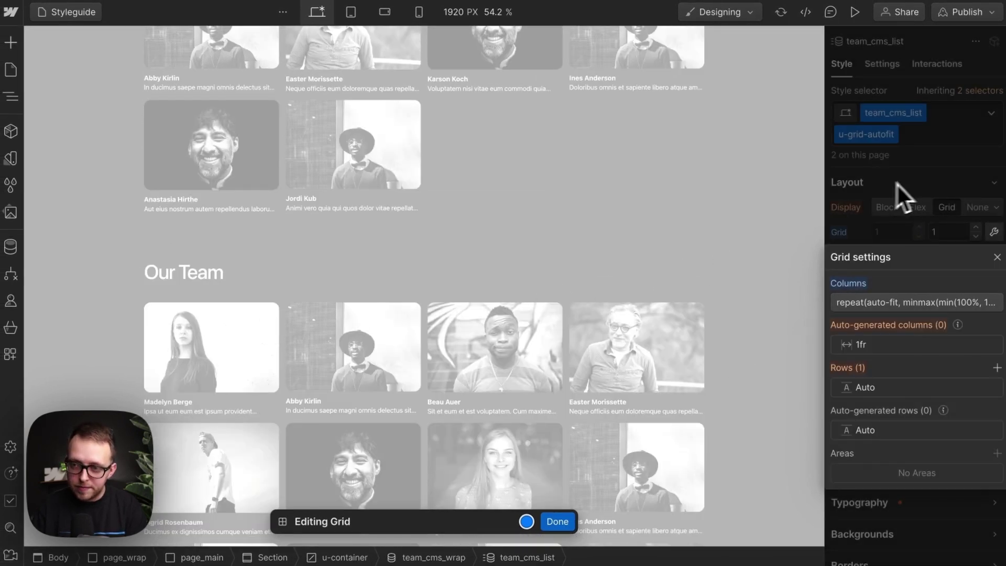
pyautogui.click(956, 180)
# Step: Preview the page and narrow it to watch the team cards reflow
pyautogui.click(855, 11)
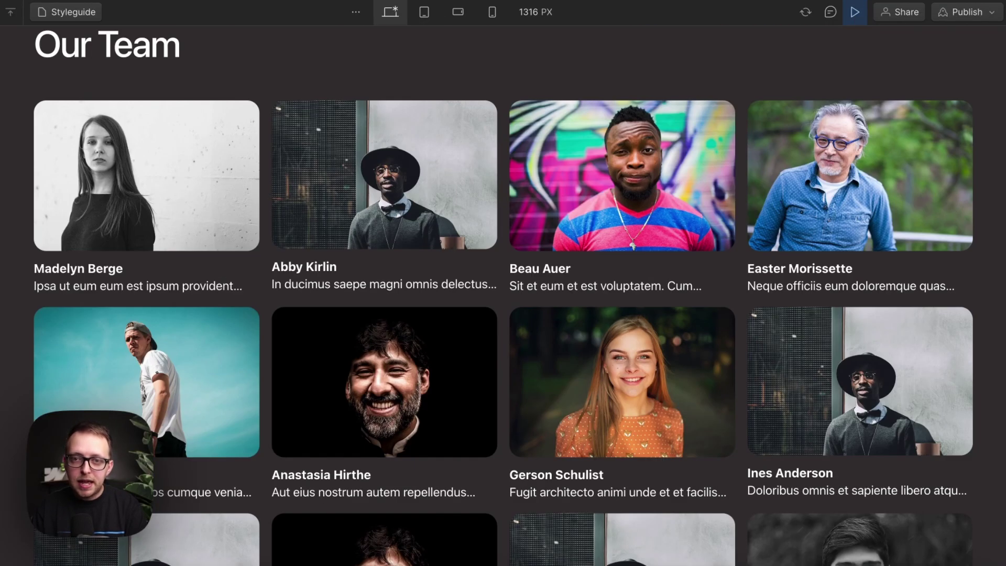
pyautogui.moveTo(1002, 283); pyautogui.dragTo(1001, 265)
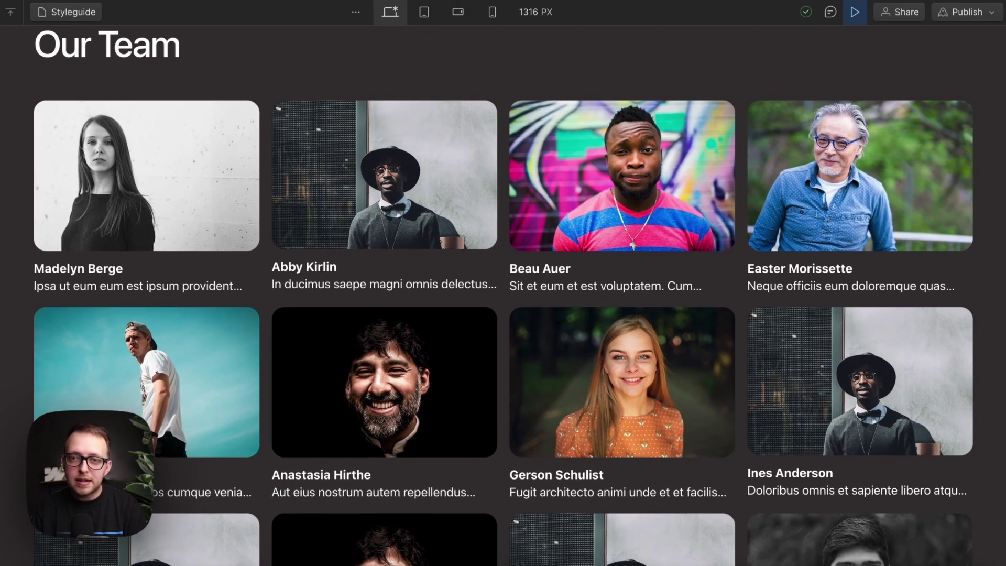
pyautogui.click(534, 10)
pyautogui.click(533, 11)
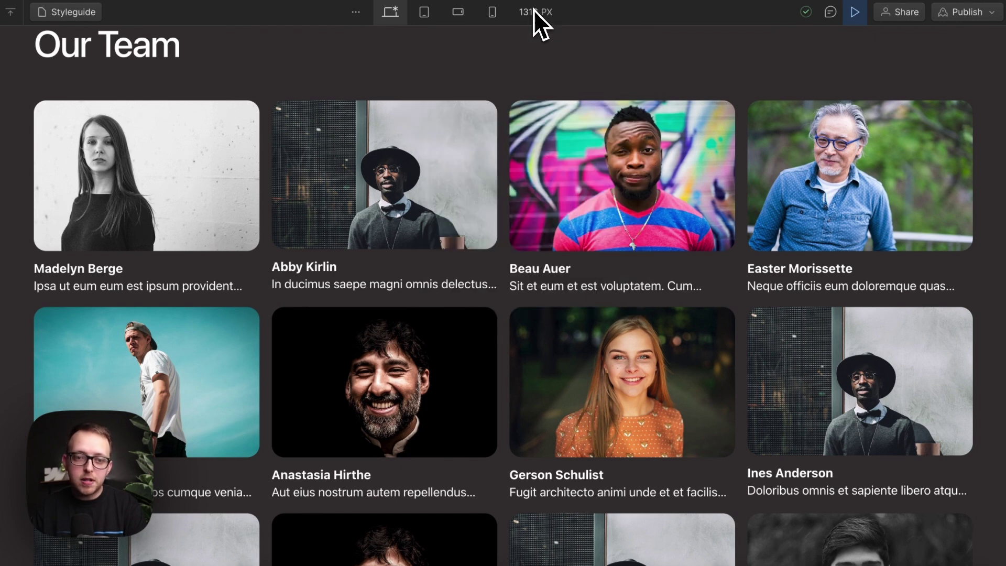
pyautogui.moveTo(35, 268); pyautogui.dragTo(209, 292)
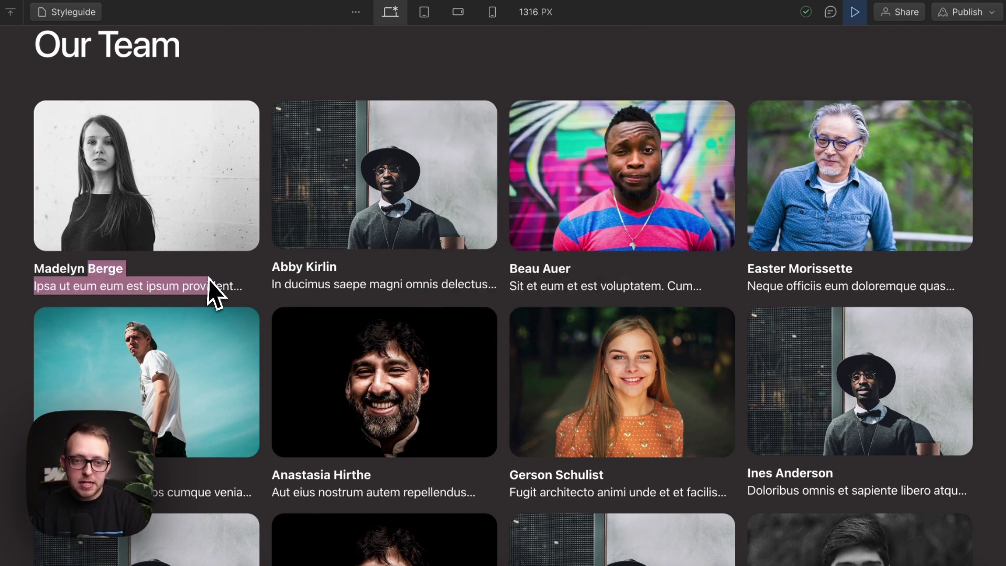
pyautogui.click(209, 279)
# Step: Test the 24px and 32px text zoom previews, then reset the zoom
pyautogui.click(534, 10)
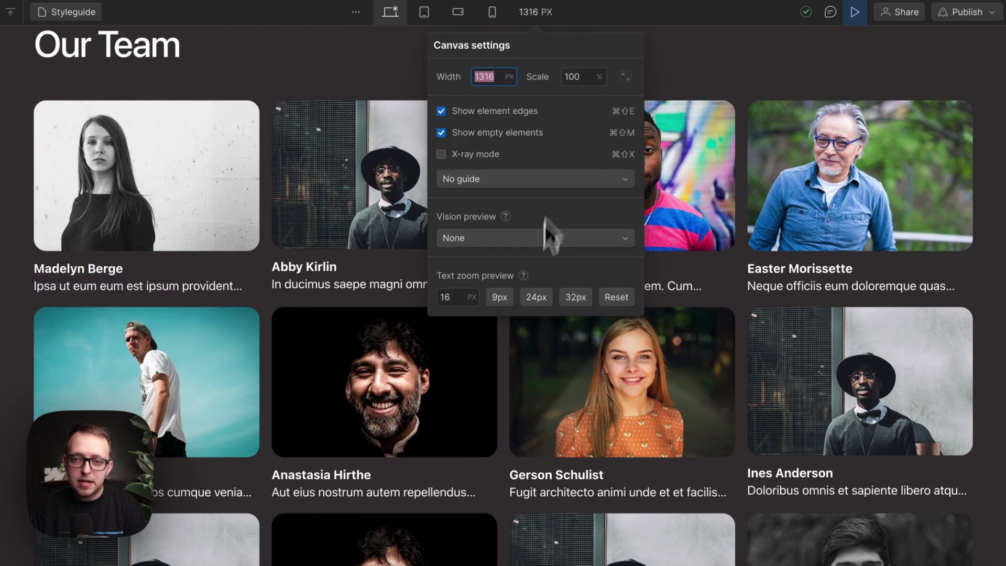
pyautogui.click(532, 297)
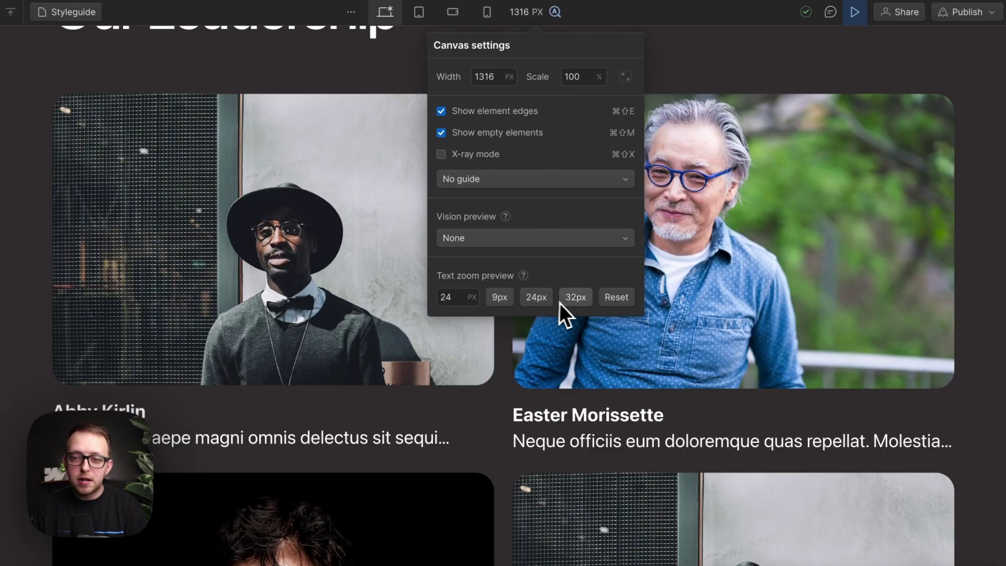
pyautogui.click(575, 297)
pyautogui.click(554, 448)
pyautogui.scroll(-5, 554, 449)
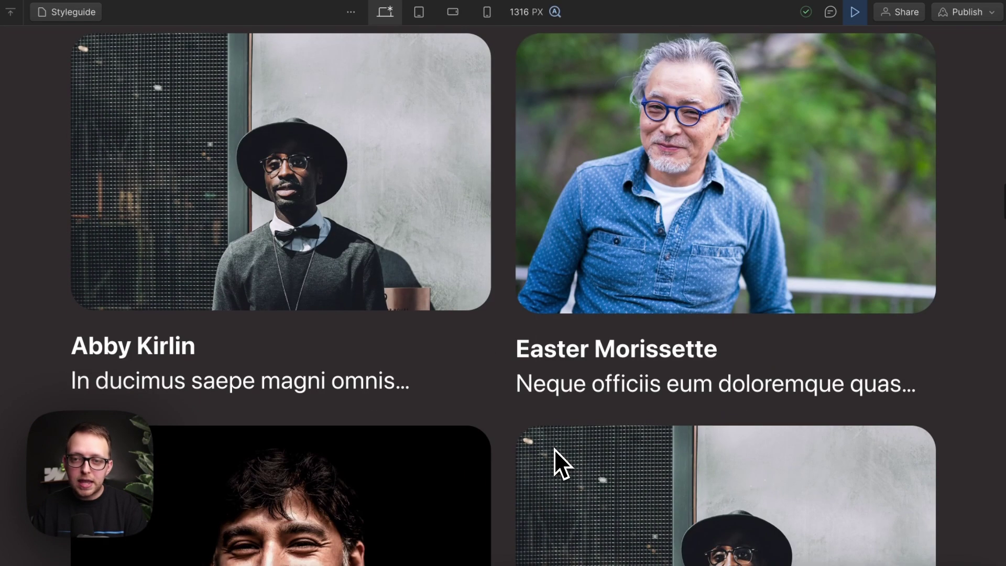
pyautogui.click(545, 13)
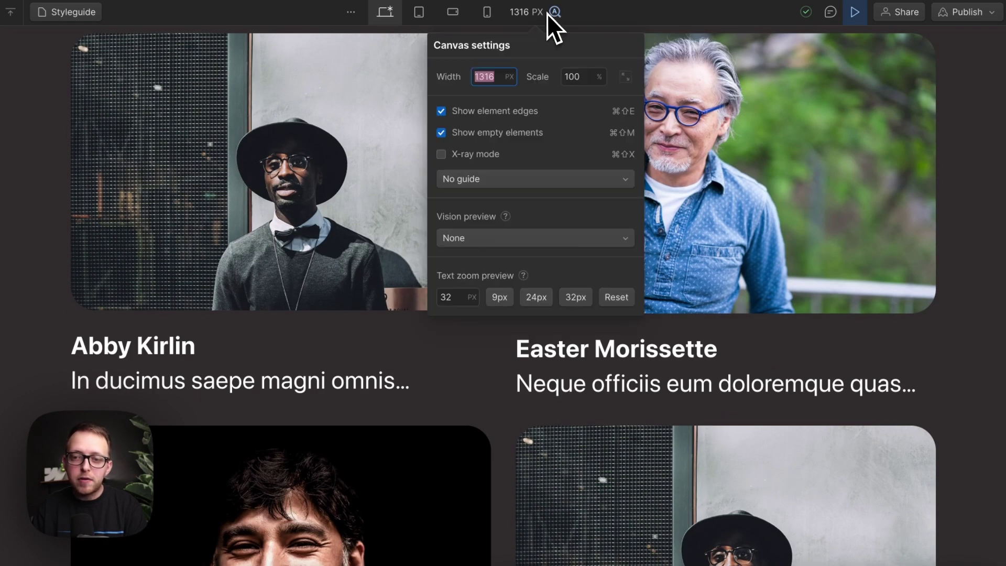
pyautogui.click(616, 297)
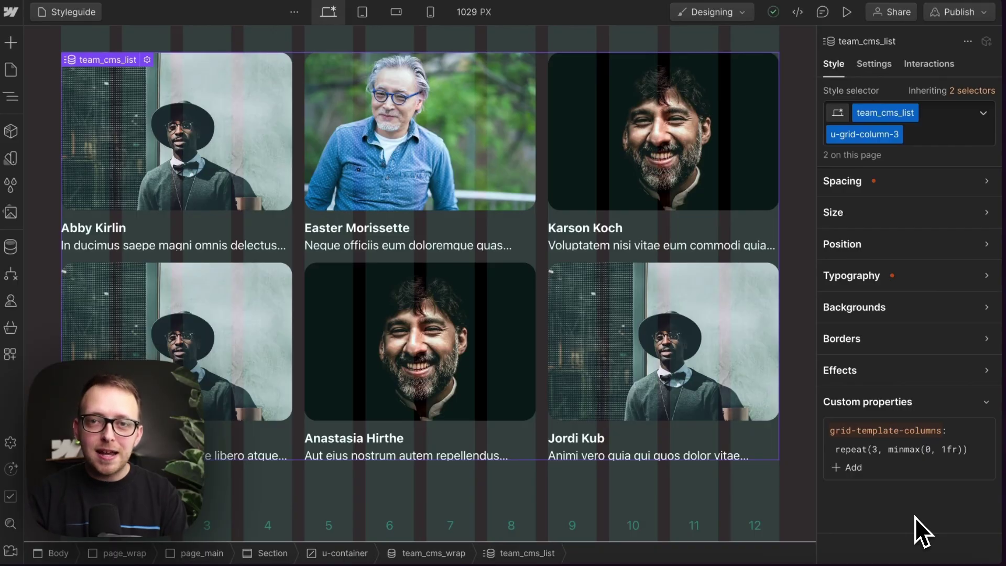
pyautogui.click(216, 219)
pyautogui.click(983, 114)
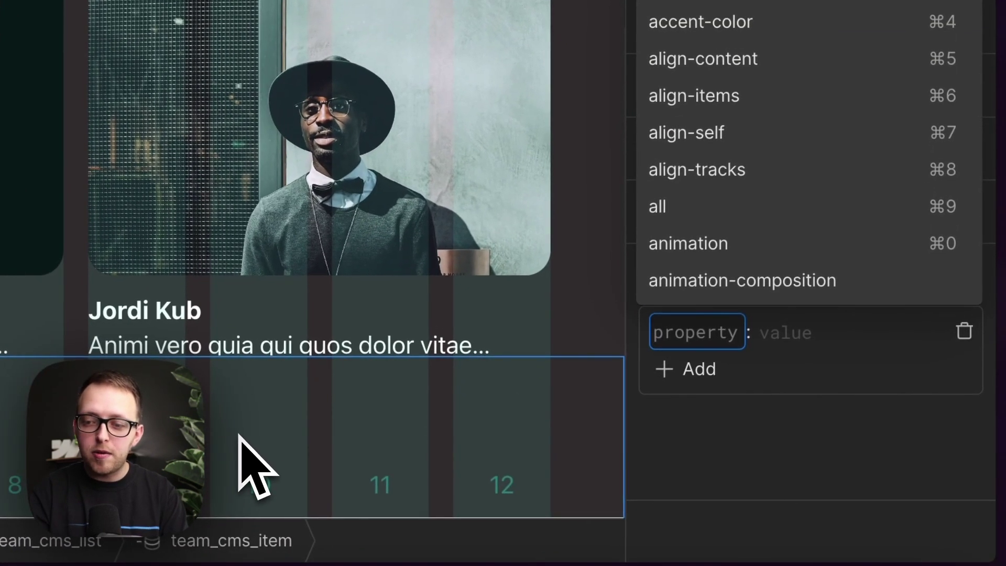
pyautogui.write('grid-column')
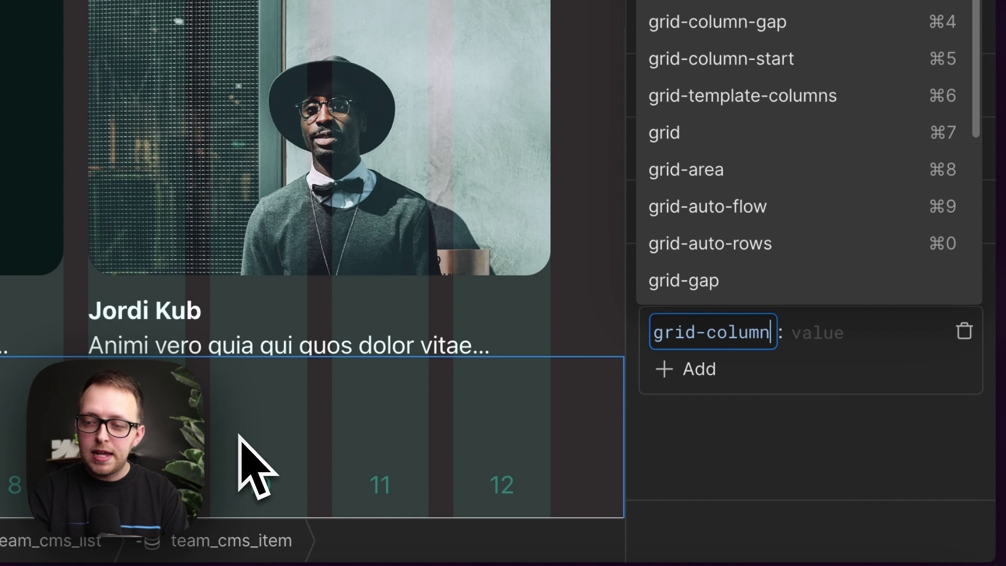
pyautogui.press('Tab')
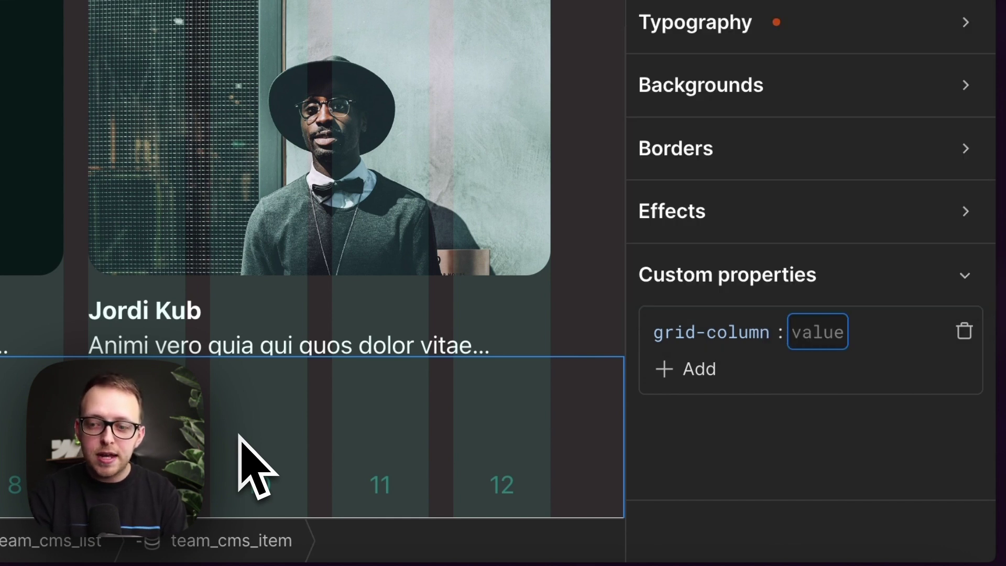
pyautogui.write('2')
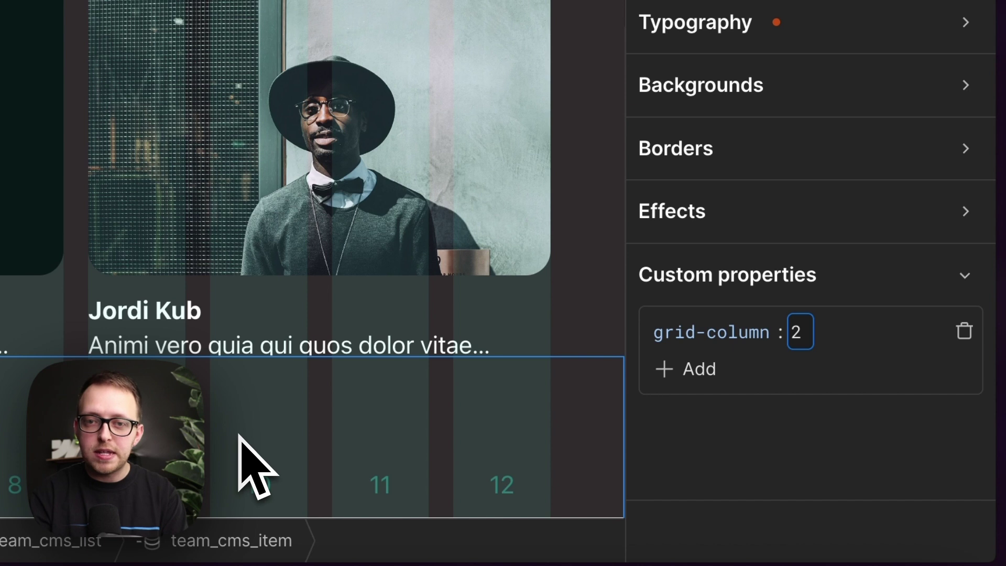
pyautogui.press('BackSpace')
pyautogui.write('1')
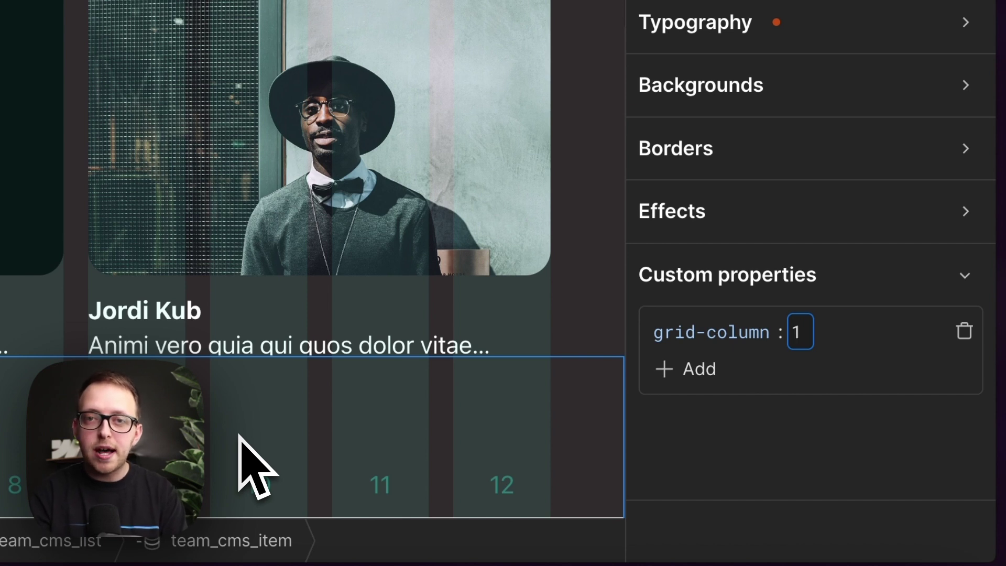
pyautogui.press('BackSpace')
pyautogui.write('auto')
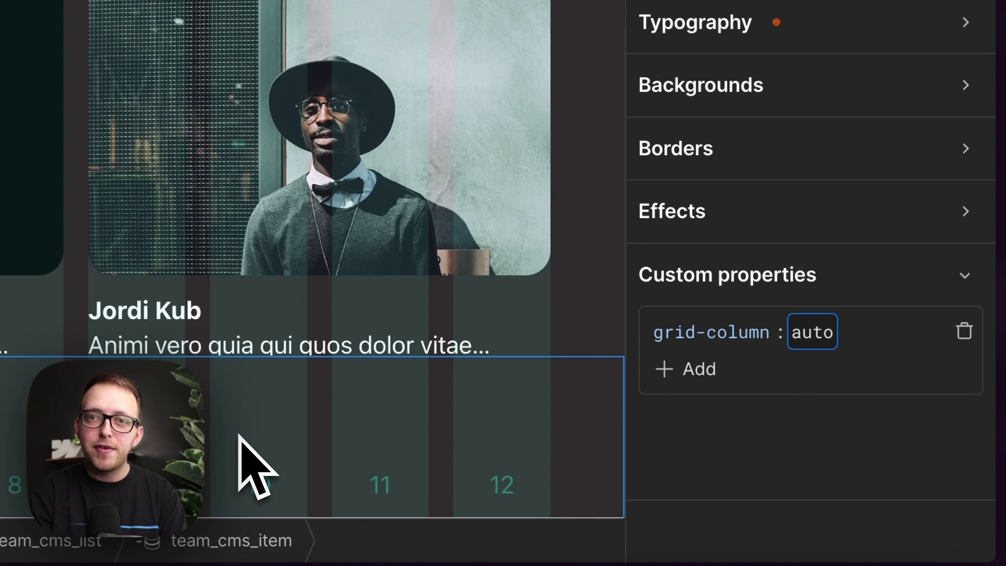
pyautogui.write(' / ')
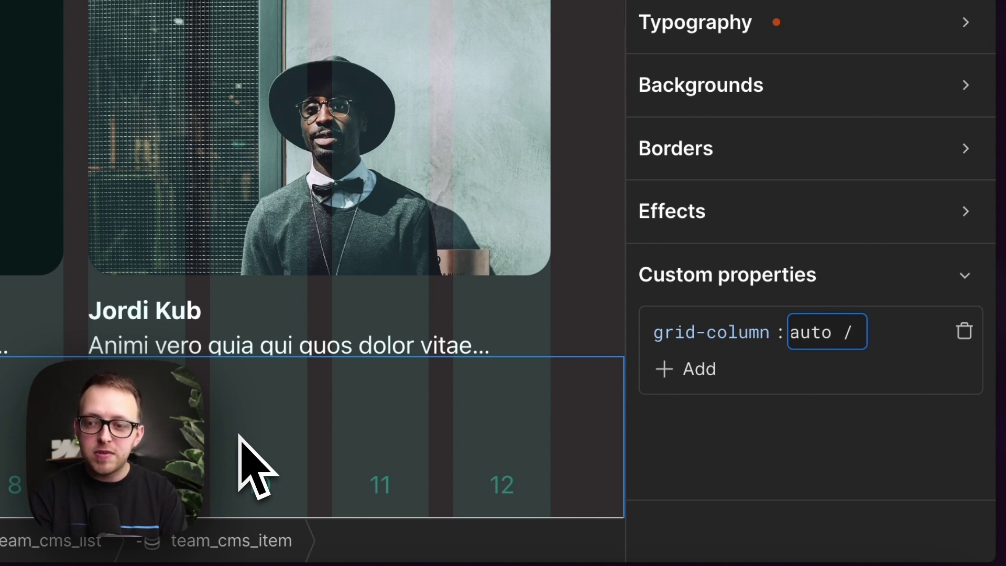
pyautogui.write('span 2')
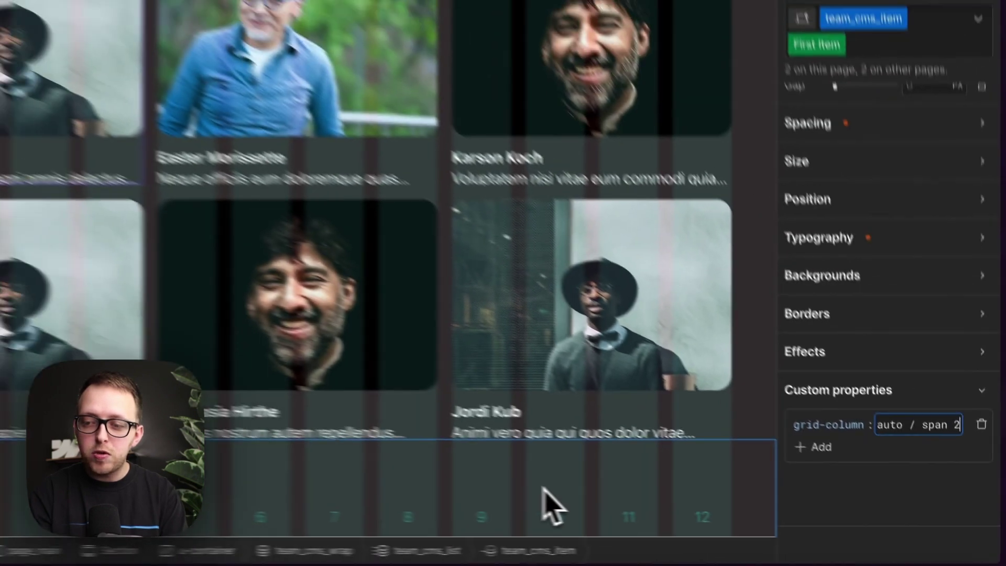
pyautogui.press('Return')
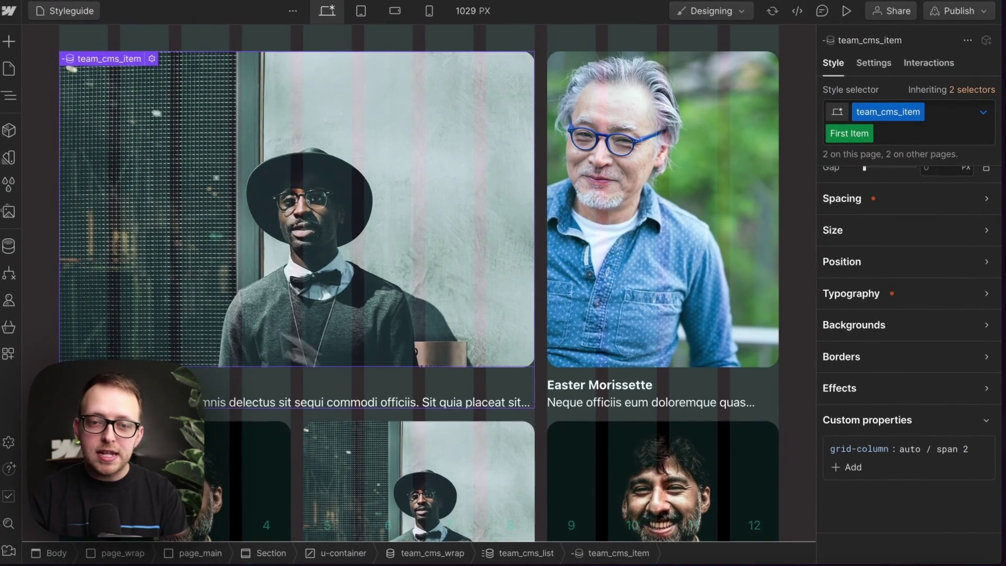
# Step: Change the card's grid-column to 2 / span 1
pyautogui.click(957, 449)
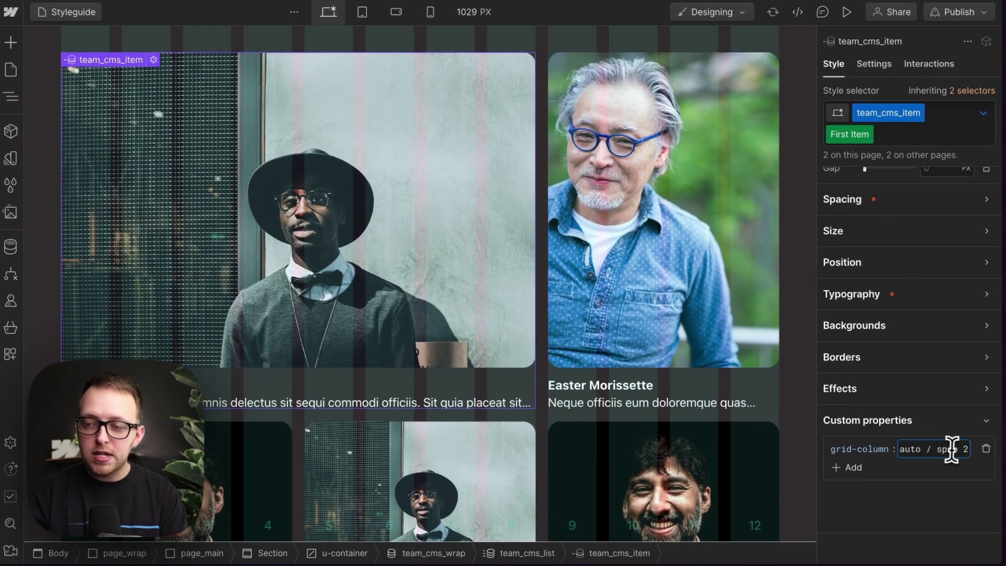
pyautogui.press('End')
pyautogui.press('BackSpace')
pyautogui.write('1')
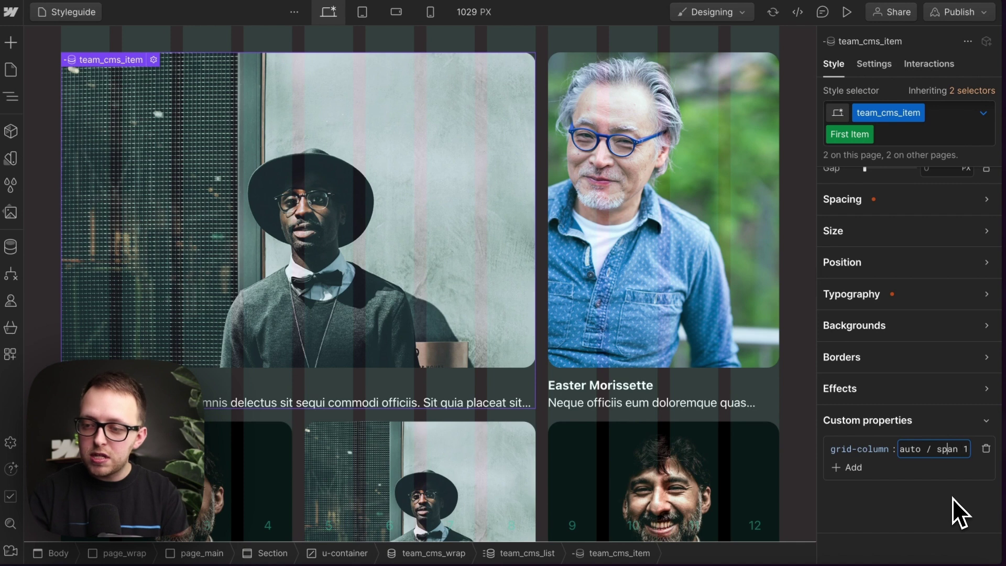
pyautogui.press('Left')
pyautogui.press('Left')
pyautogui.press('Left')
pyautogui.press('Left')
pyautogui.press('Left')
pyautogui.press('Left')
pyautogui.press('Left')
pyautogui.press('Left')
pyautogui.press('BackSpace')
pyautogui.press('BackSpace')
pyautogui.press('BackSpace')
pyautogui.press('BackSpace')
pyautogui.write('2')
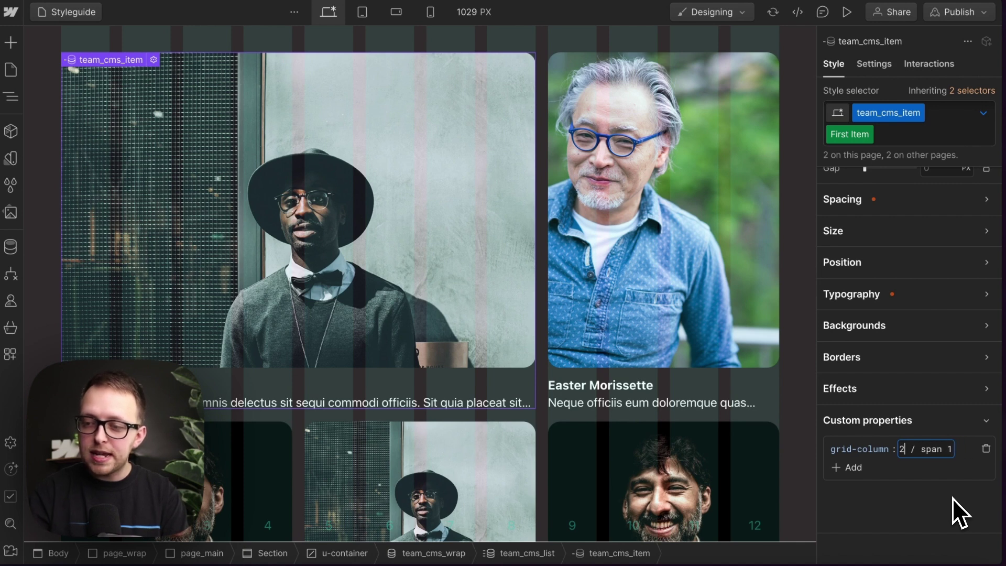
pyautogui.press('Return')
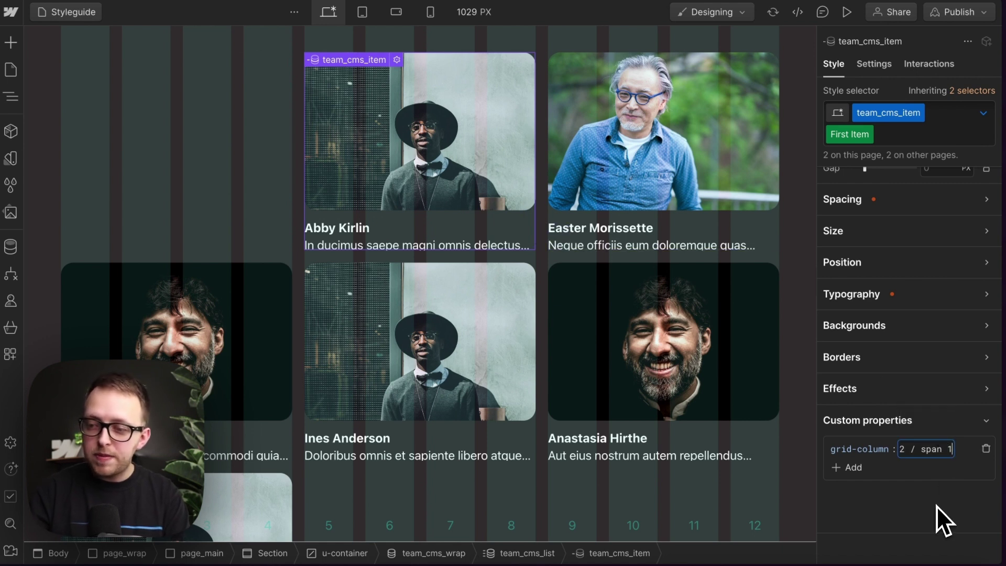
# Step: Stretch the card to the last column with grid-column 2 / -1
pyautogui.press('BackSpace')
pyautogui.press('BackSpace')
pyautogui.press('BackSpace')
pyautogui.press('BackSpace')
pyautogui.press('BackSpace')
pyautogui.press('BackSpace')
pyautogui.write('-1')
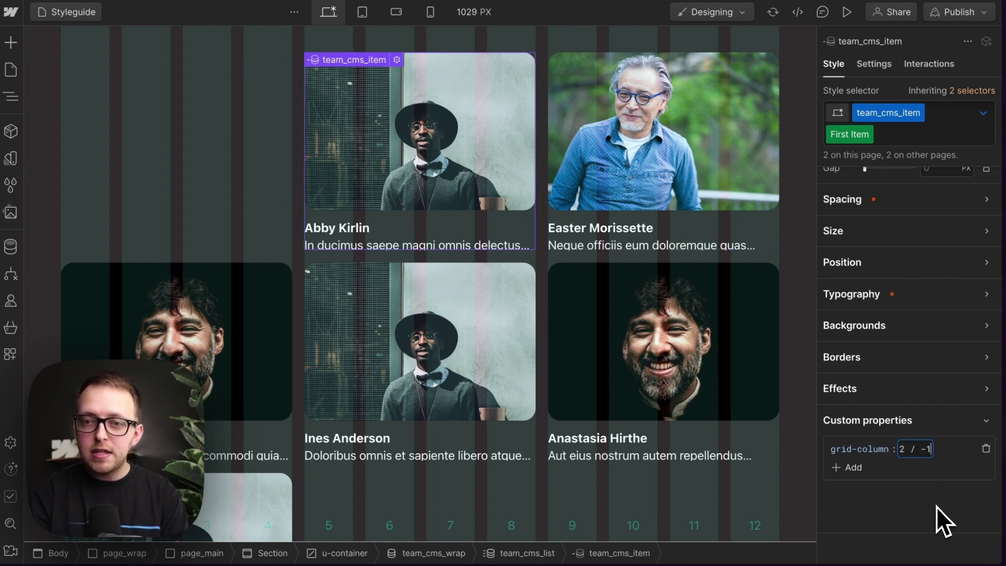
pyautogui.press('Return')
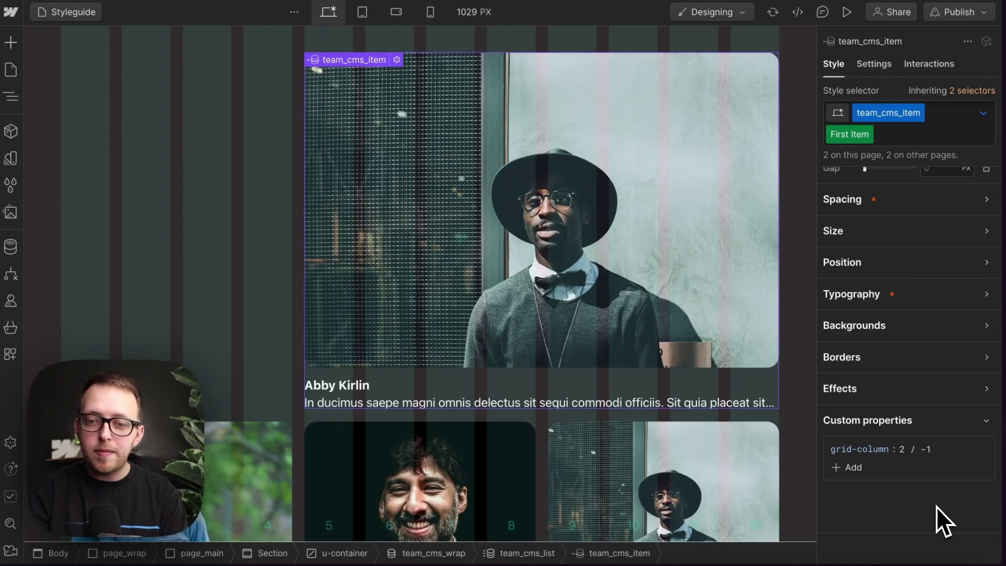
pyautogui.scroll(-1, 730, 385)
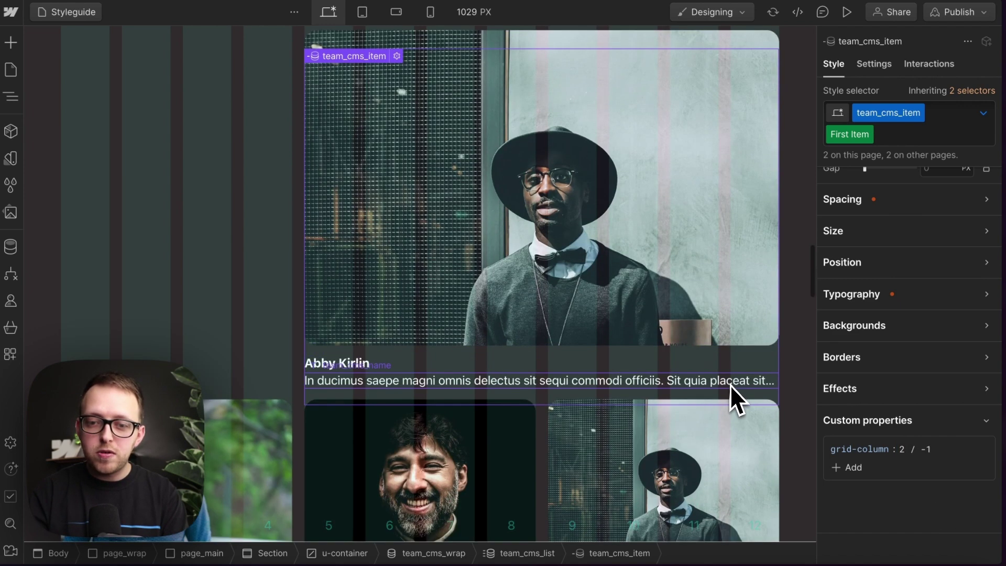
pyautogui.scroll(-1, 730, 385)
# Step: Make the card span the full width with grid-column 1 / -1
pyautogui.click(902, 449)
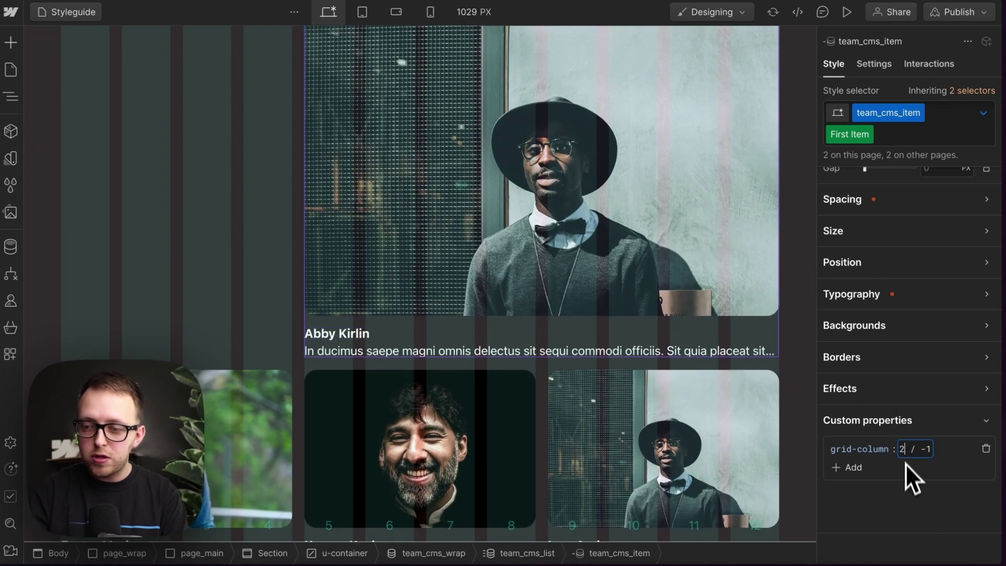
pyautogui.press('BackSpace')
pyautogui.write('1')
pyautogui.press('Return')
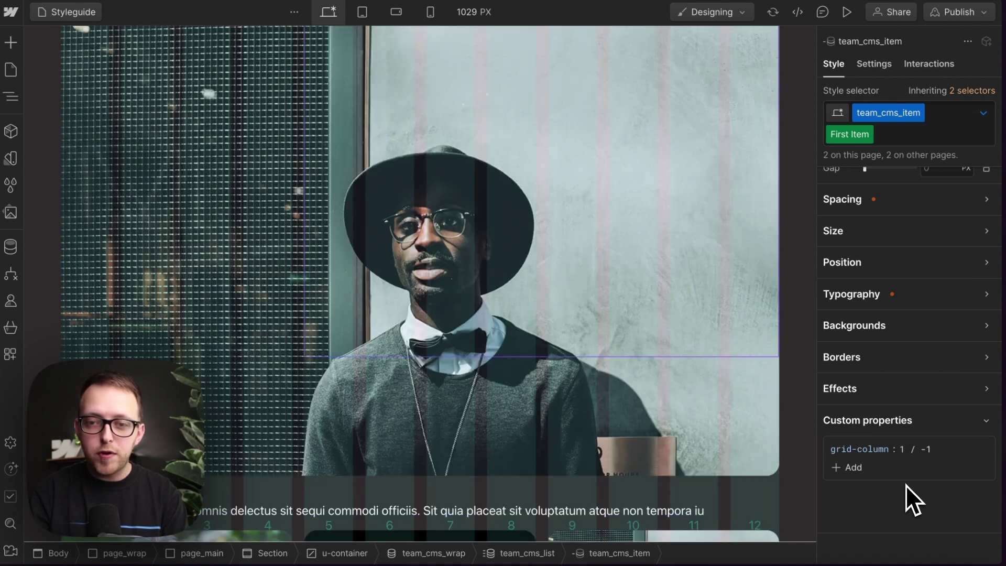
pyautogui.scroll(-5, 443, 273)
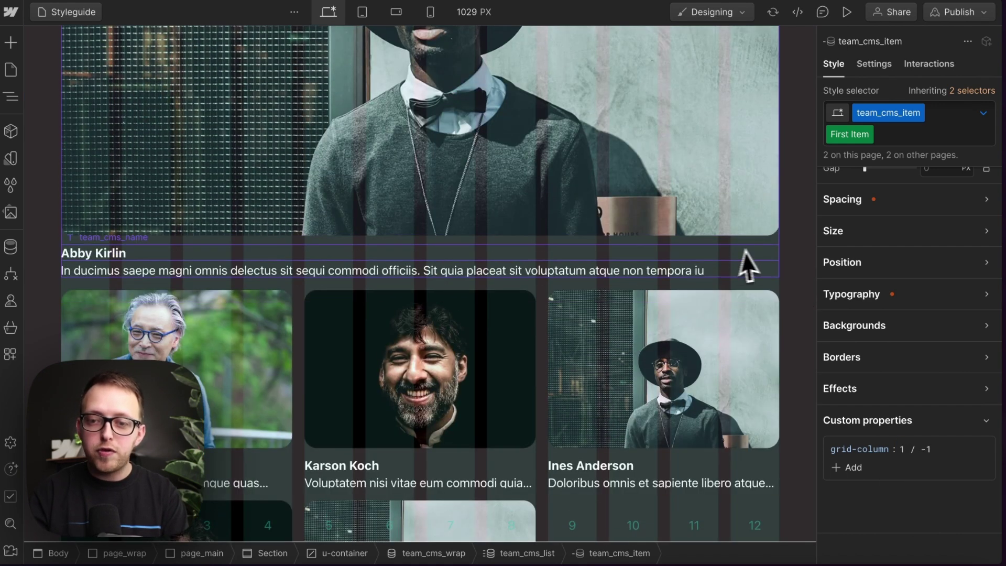
# Step: Set the card's final grid-column to 2 / span 1
pyautogui.click(928, 449)
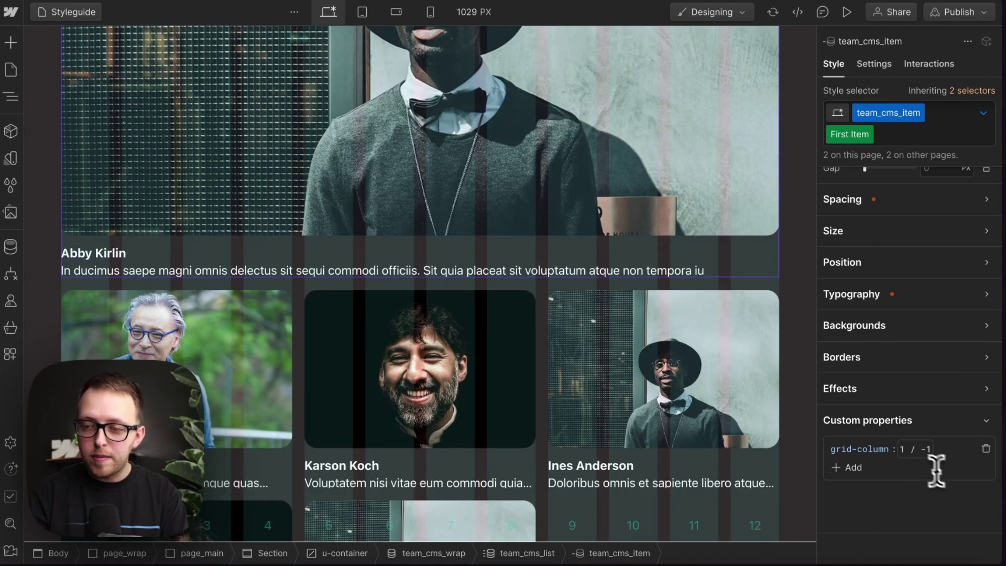
pyautogui.doubleClick(906, 449)
pyautogui.write('2')
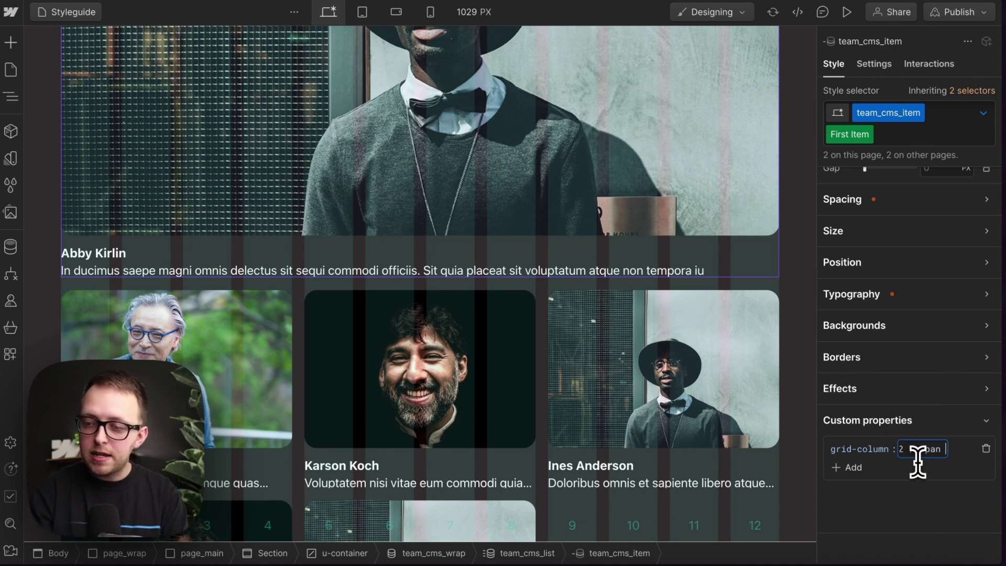
pyautogui.press('Return')
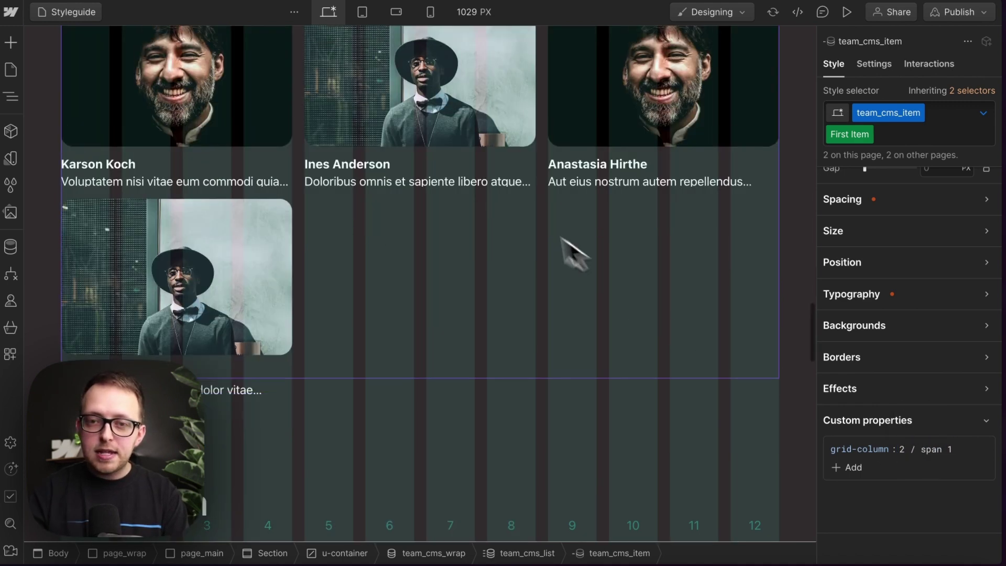
pyautogui.scroll(5, 524, 246)
pyautogui.scroll(-1, 505, 241)
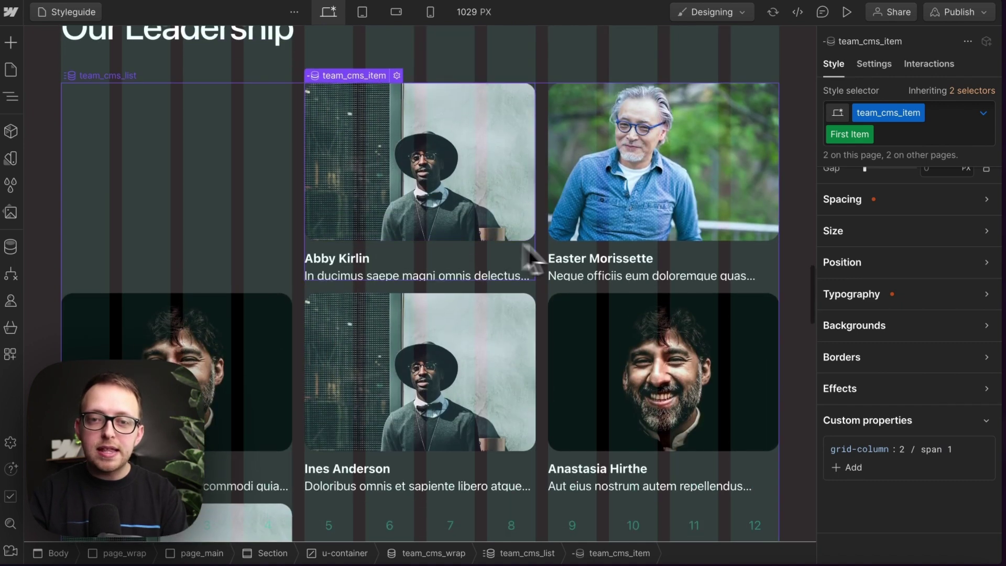
# Step: Add a grid-row custom property of auto / span 2 to the card
pyautogui.click(852, 468)
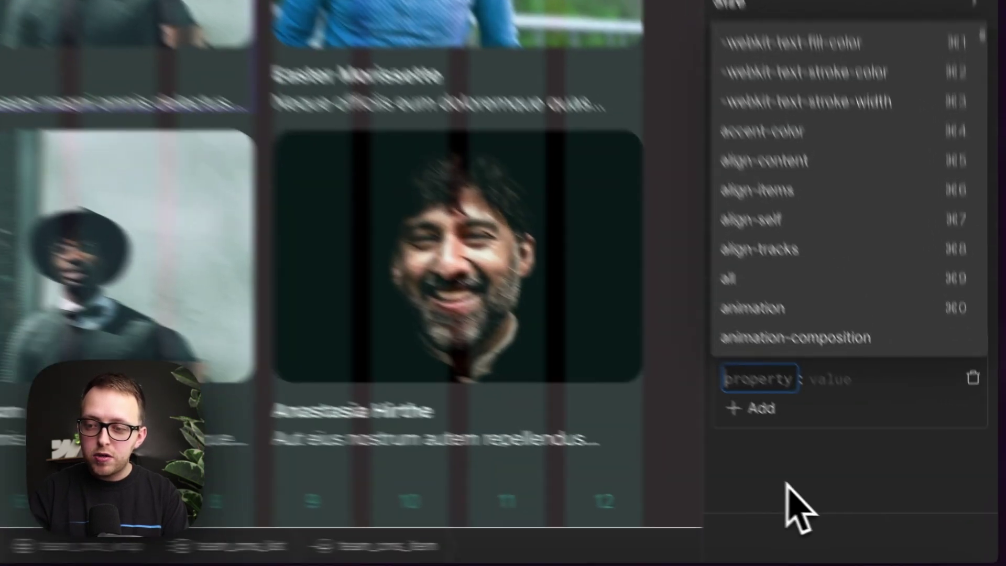
pyautogui.write('grid-row')
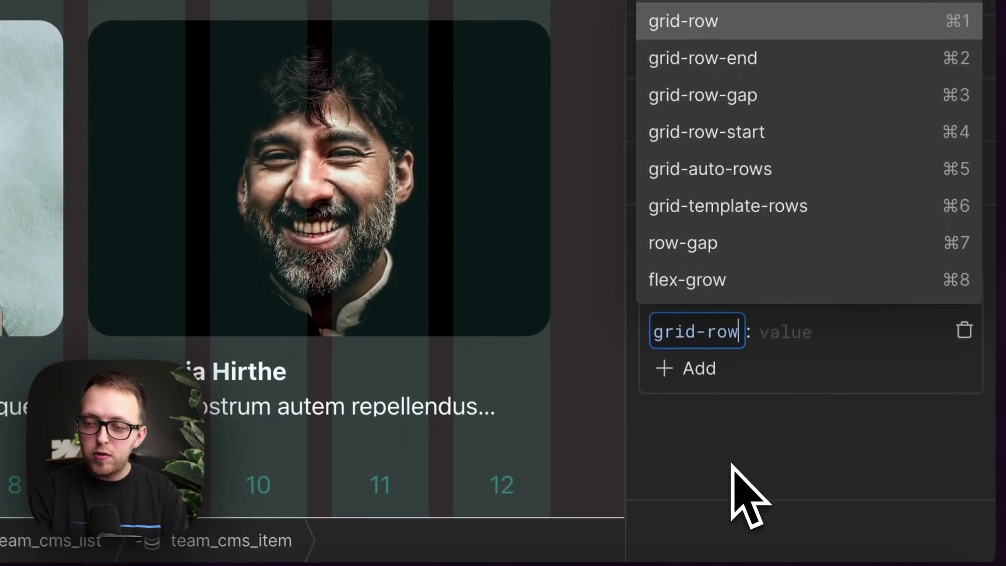
pyautogui.press('Tab')
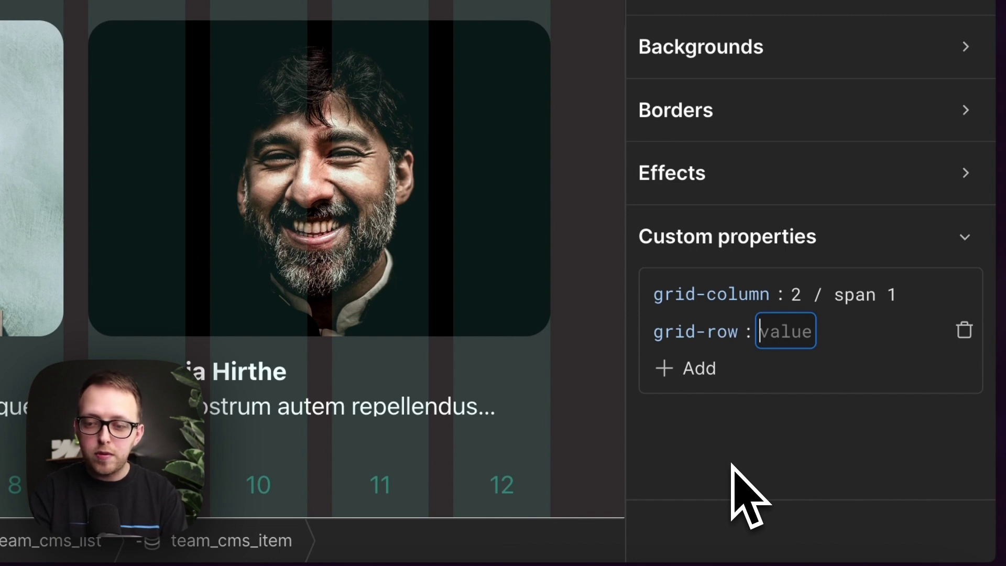
pyautogui.write('auto ')
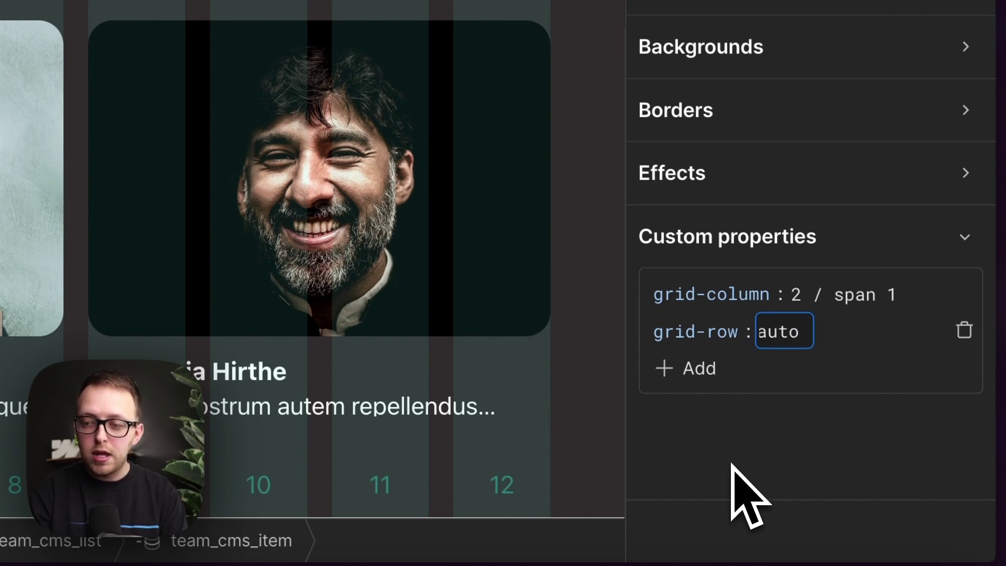
pyautogui.write('/ span 2')
pyautogui.press('Return')
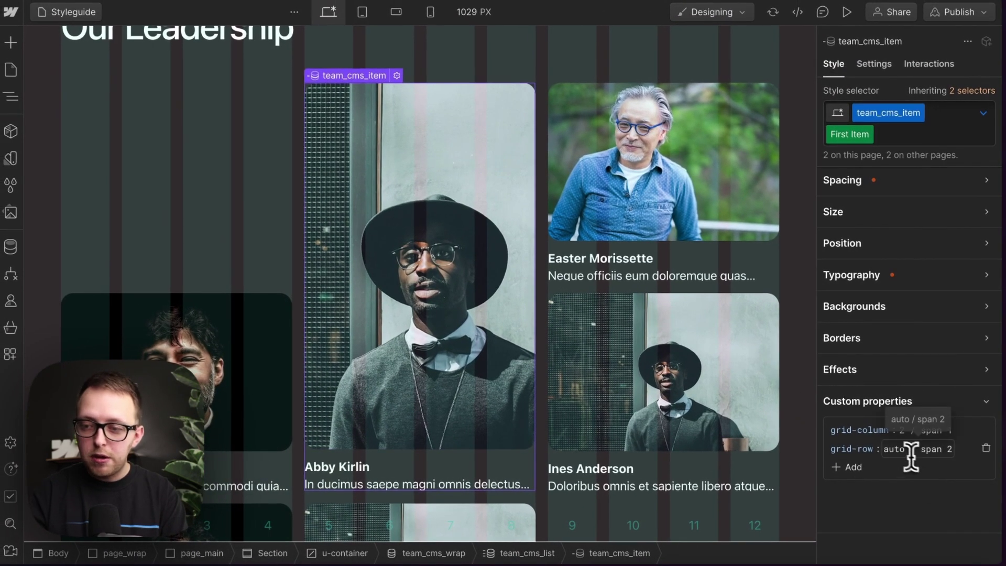
# Step: Change the card's grid-row to 1 / span 2
pyautogui.click(905, 449)
pyautogui.moveTo(900, 449); pyautogui.dragTo(883, 453)
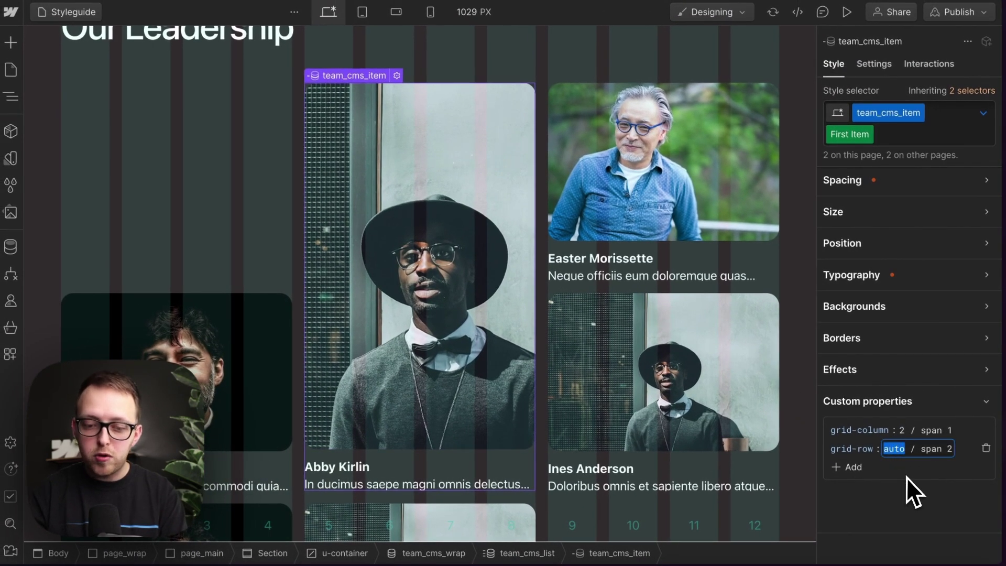
pyautogui.write('2')
pyautogui.press('BackSpace')
pyautogui.write('1')
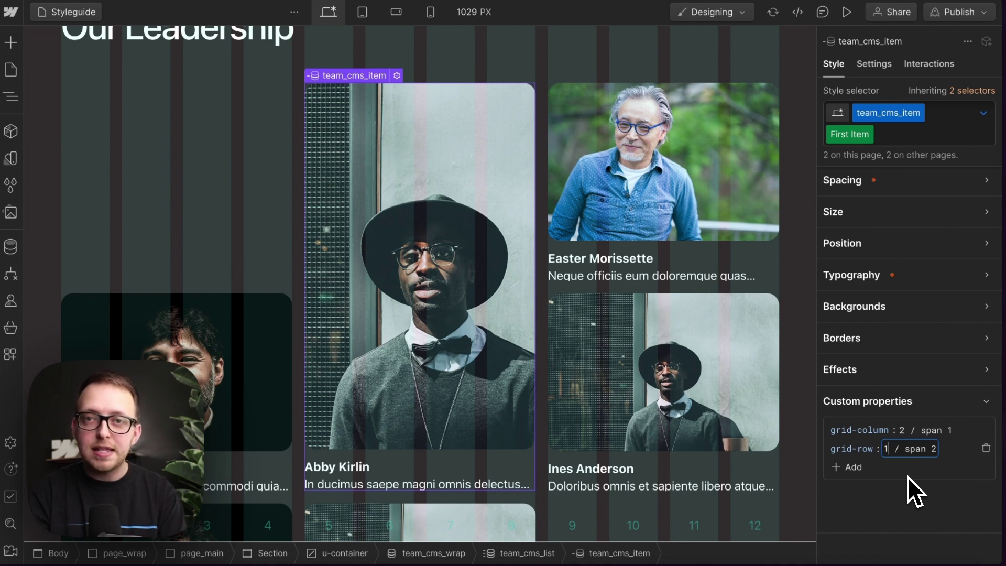
pyautogui.press('Return')
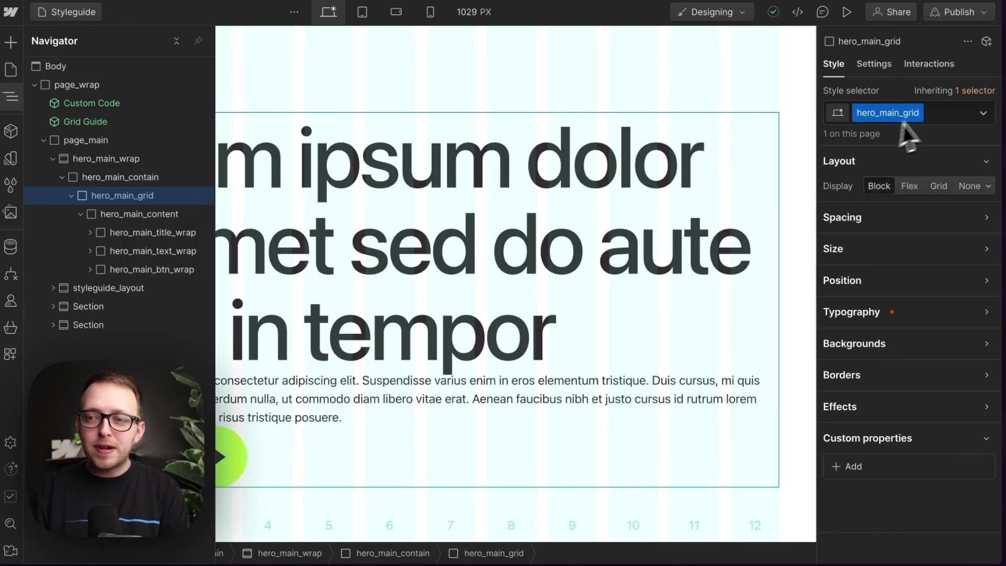
# Step: Add the u-grid-custom combo class to the hero grid with 12 columns
pyautogui.click(936, 113)
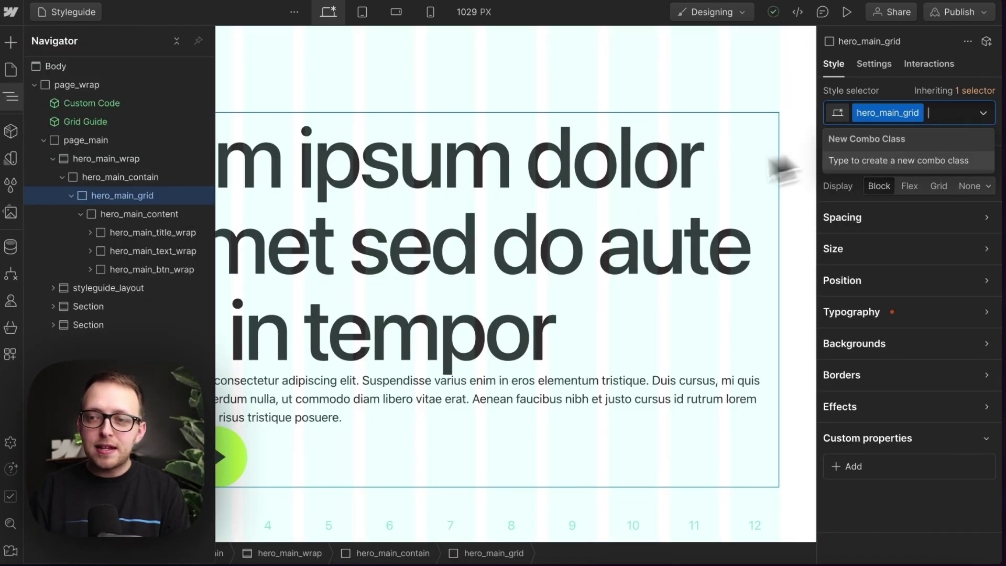
pyautogui.write('u-grid')
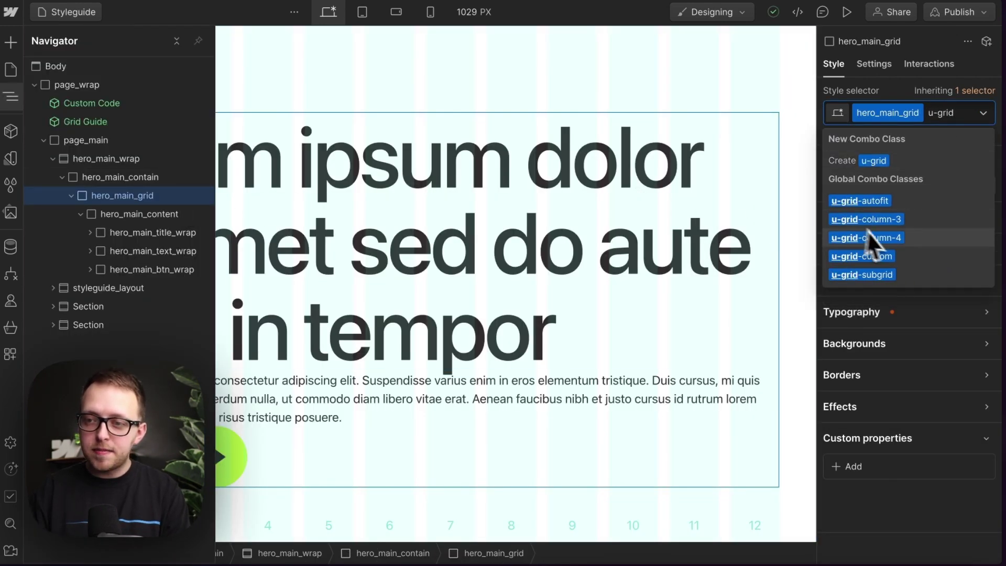
pyautogui.click(882, 257)
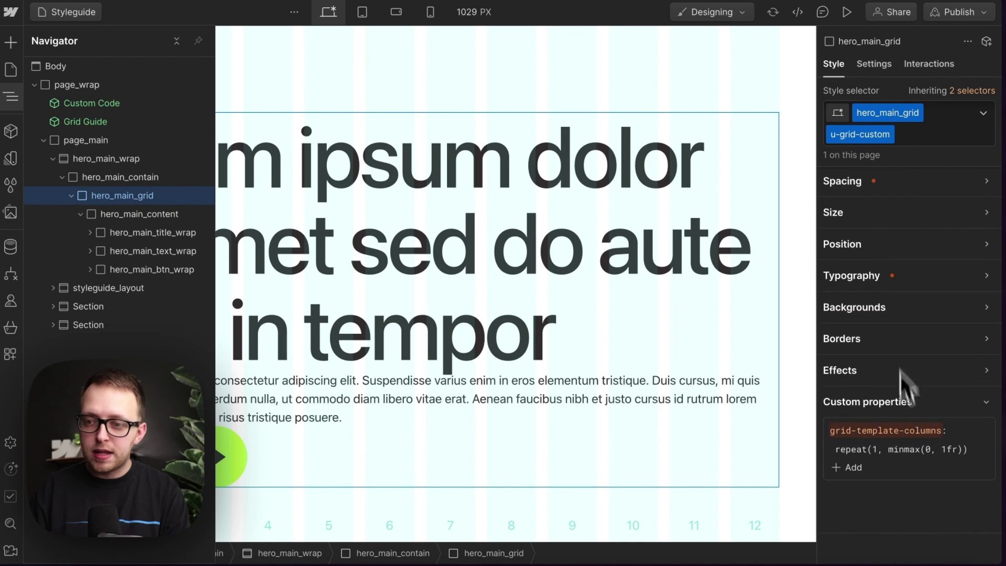
pyautogui.click(882, 449)
pyautogui.write('2')
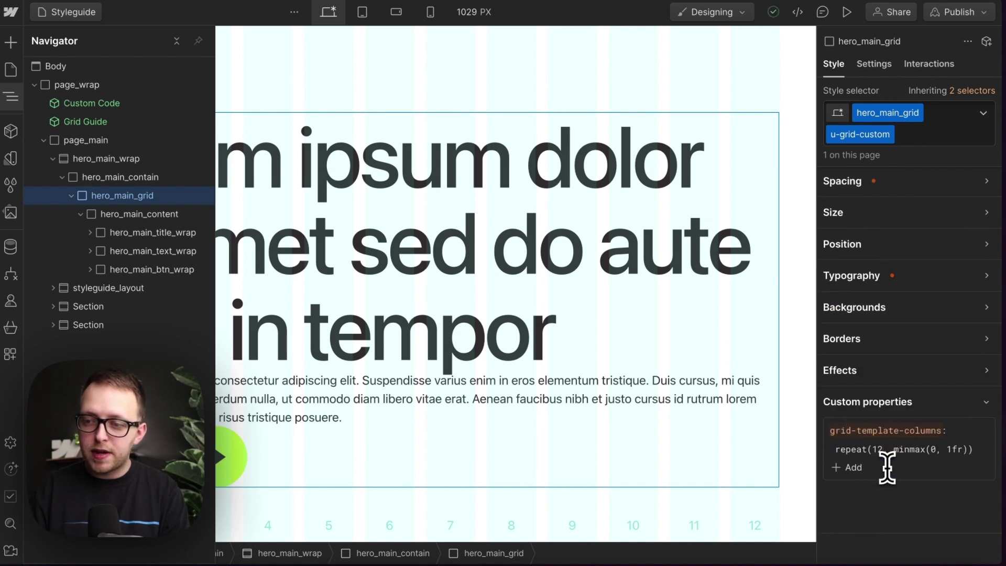
pyautogui.press('Return')
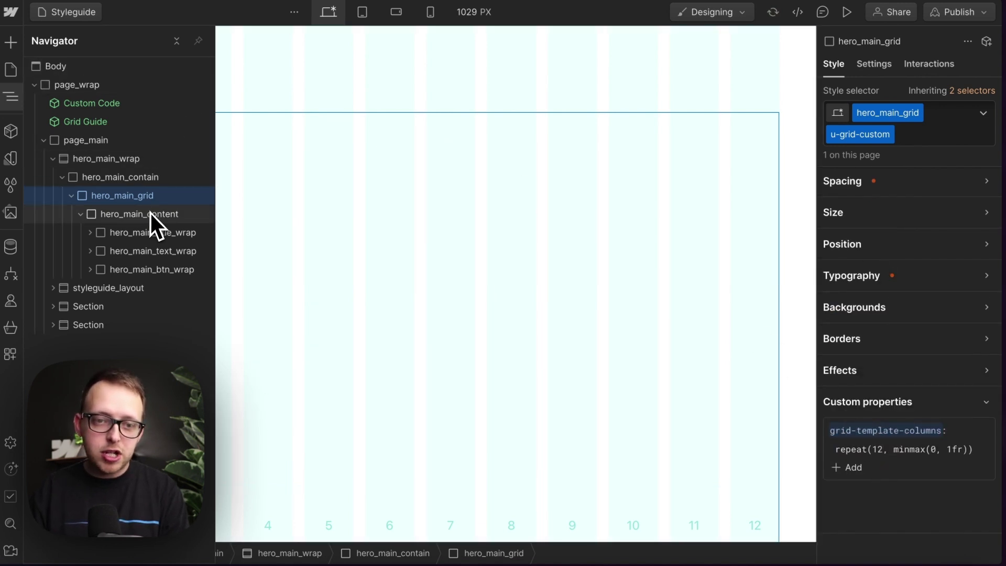
# Step: Give hero_main_content a custom grid-column of 2 / span 10
pyautogui.click(150, 212)
pyautogui.click(11, 97)
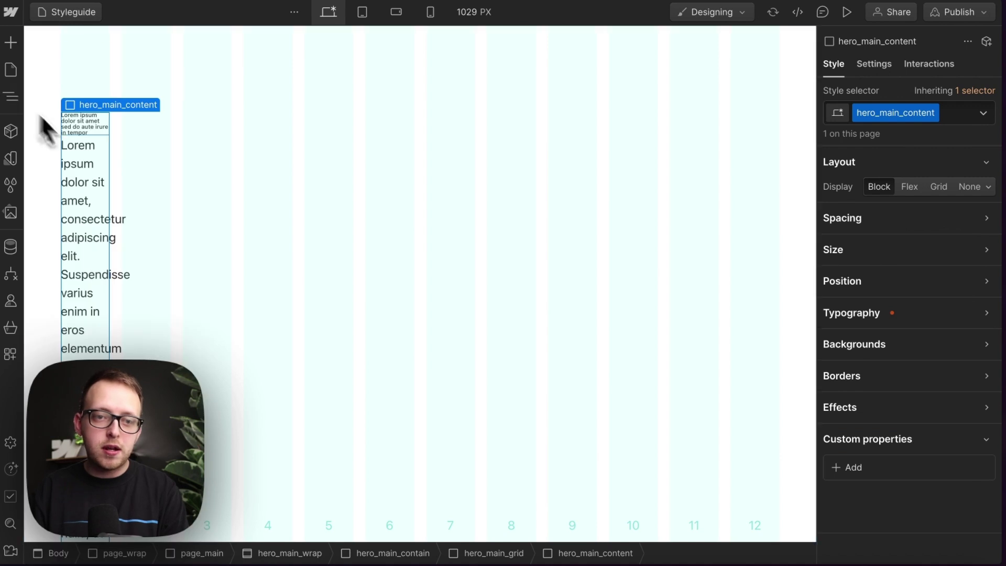
pyautogui.click(885, 460)
pyautogui.write('grid-co')
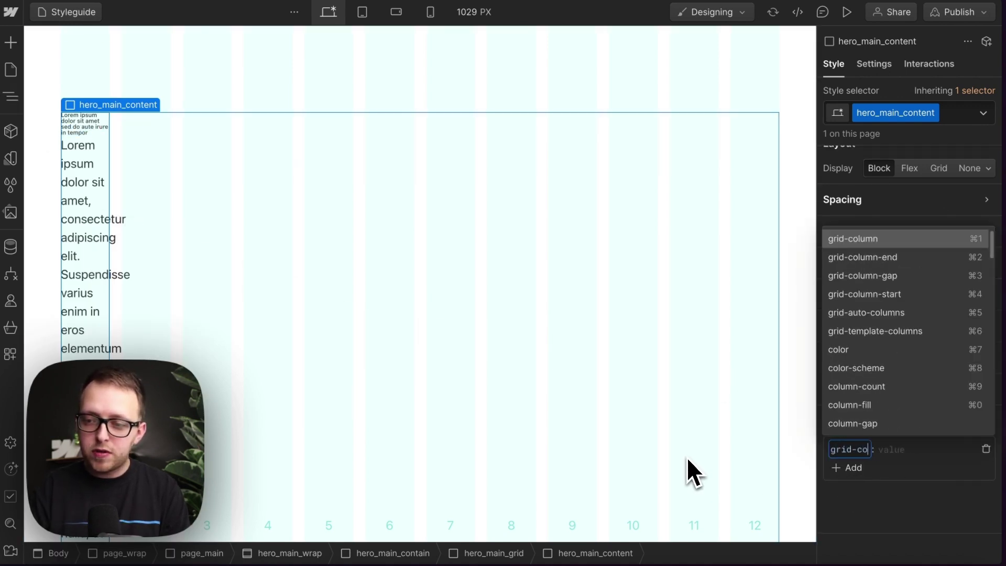
pyautogui.write('lumn')
pyautogui.press('Return')
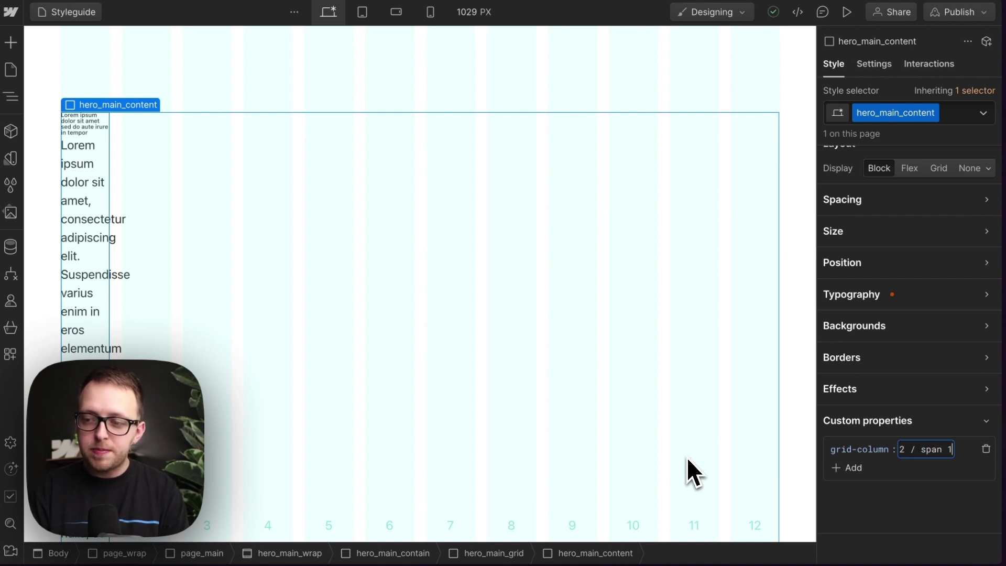
pyautogui.press('Return')
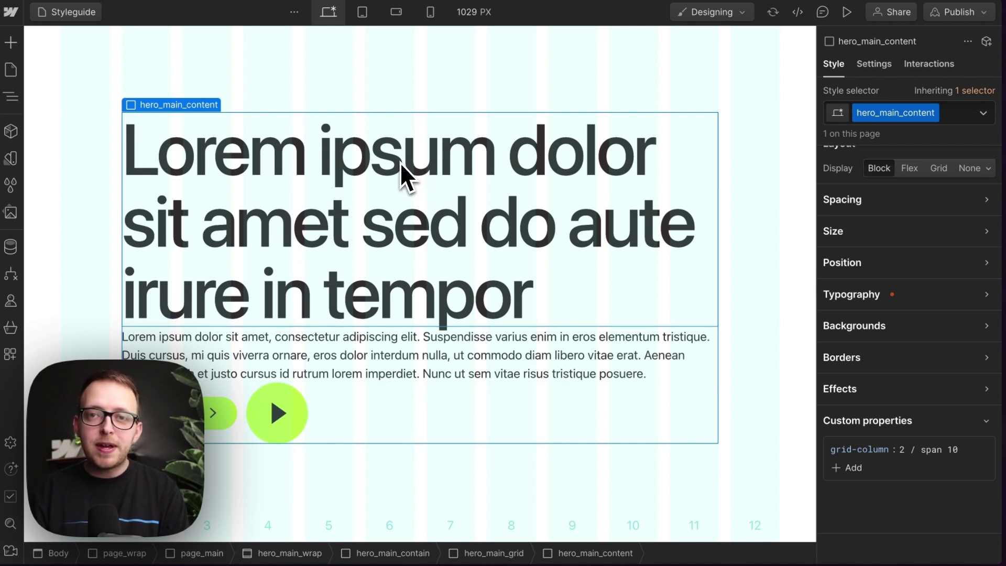
# Step: Try u-grid-custom on hero_main_content, then remove it and its grid-column property
pyautogui.click(948, 114)
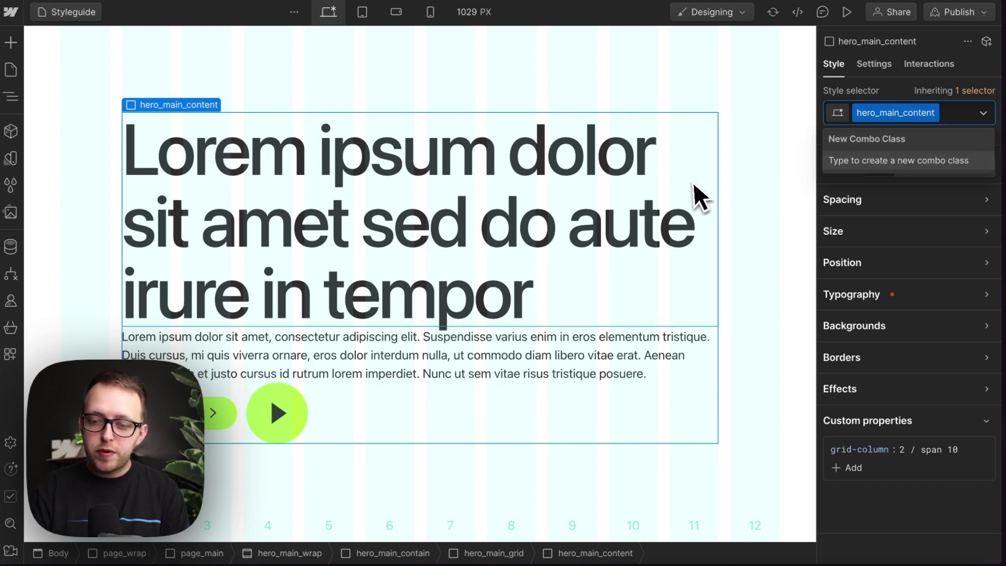
pyautogui.write('u-grid')
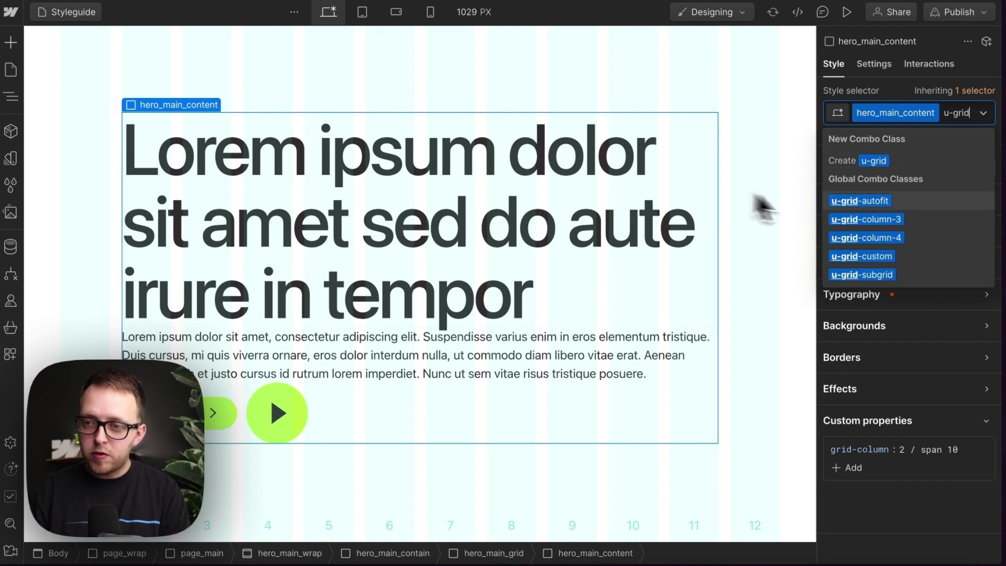
pyautogui.click(904, 252)
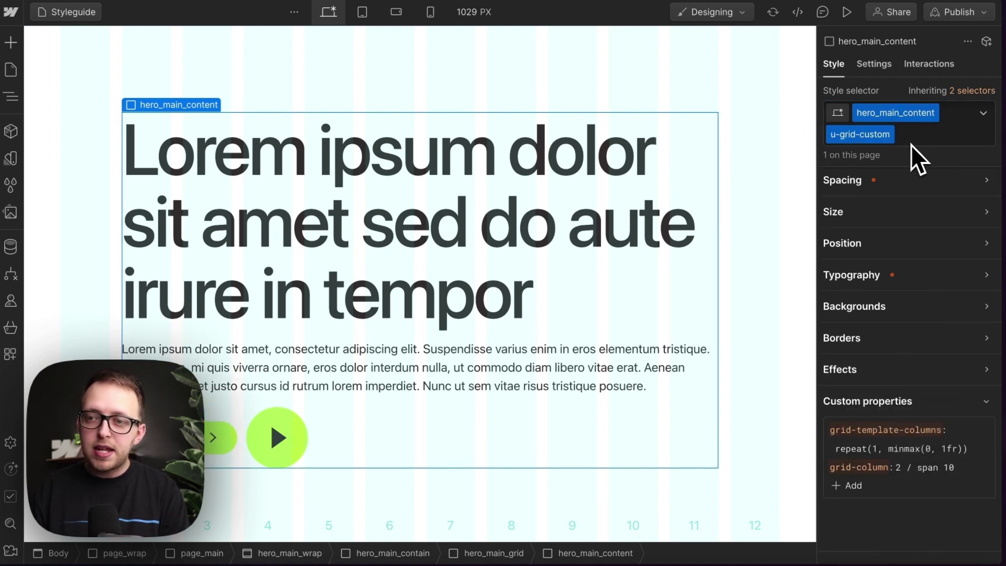
pyautogui.press('BackSpace')
pyautogui.click(989, 451)
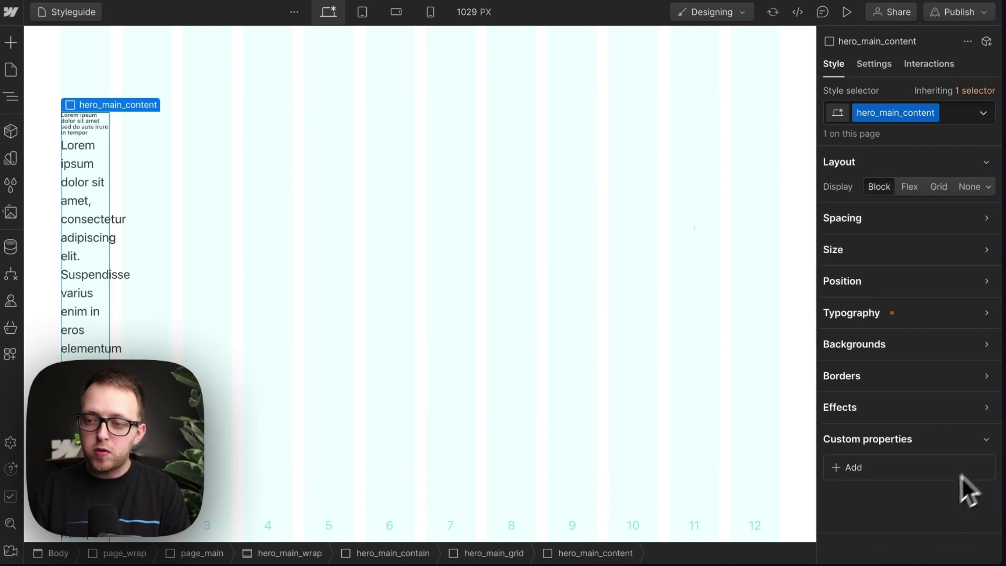
# Step: Add the u-grid-subgrid combo class to hero_main_content
pyautogui.click(958, 113)
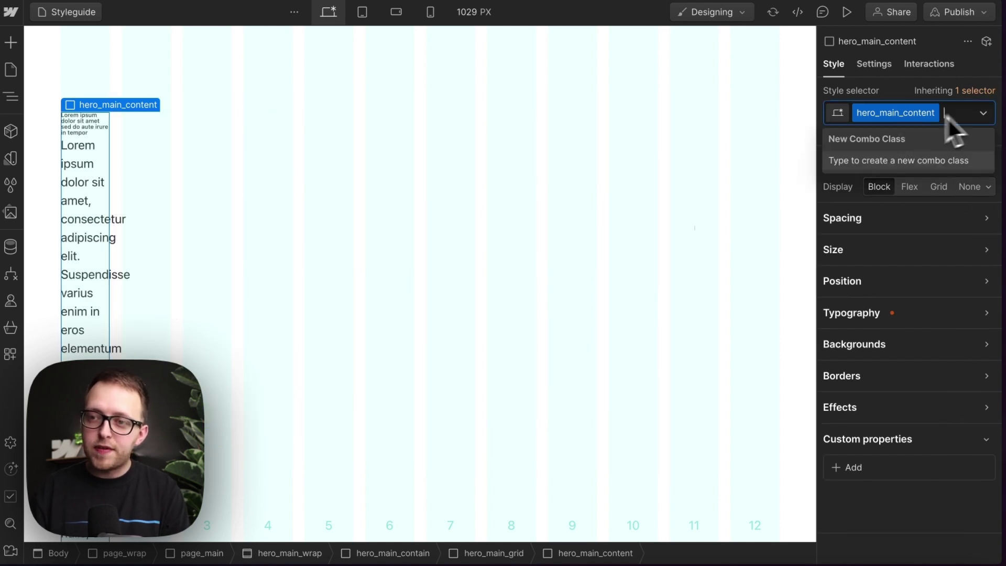
pyautogui.write('u-grid')
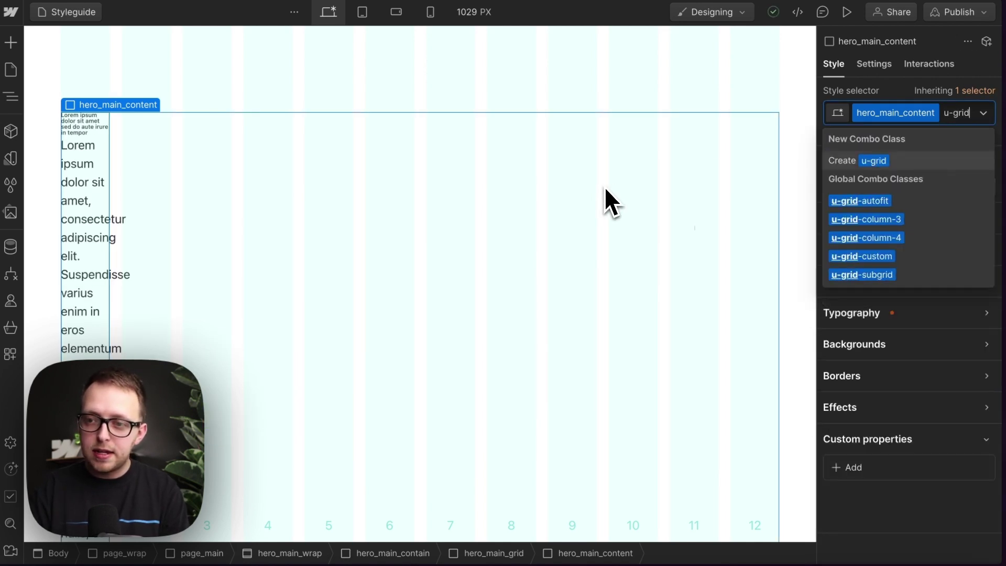
pyautogui.click(886, 273)
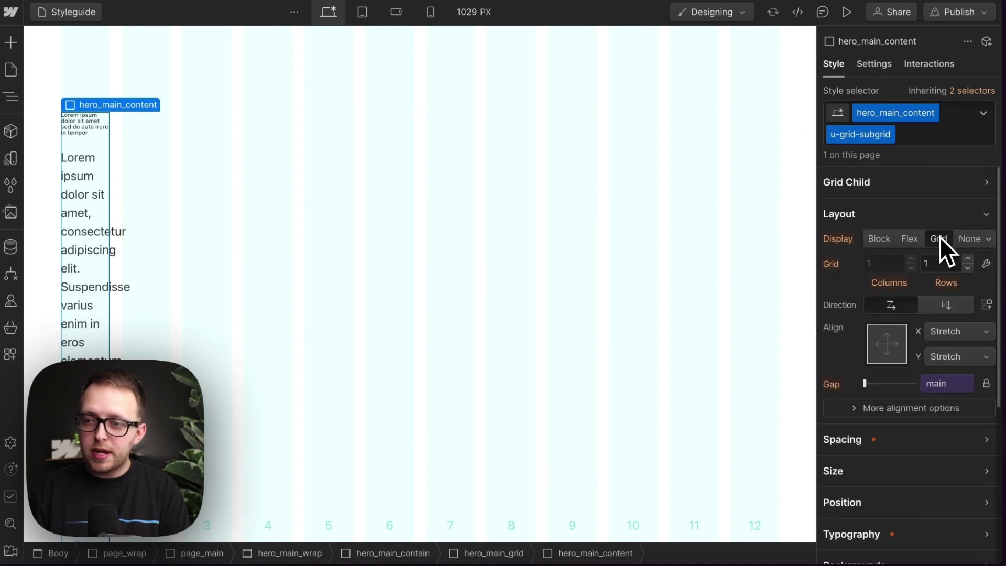
pyautogui.scroll(-5, 888, 395)
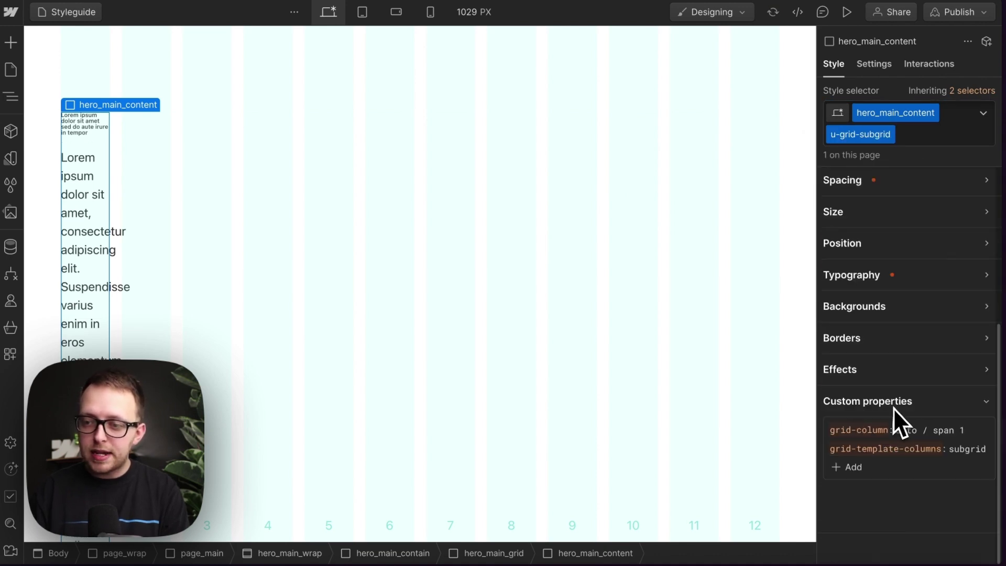
# Step: Set hero_main_content's grid-column to 2 / span 10
pyautogui.click(912, 431)
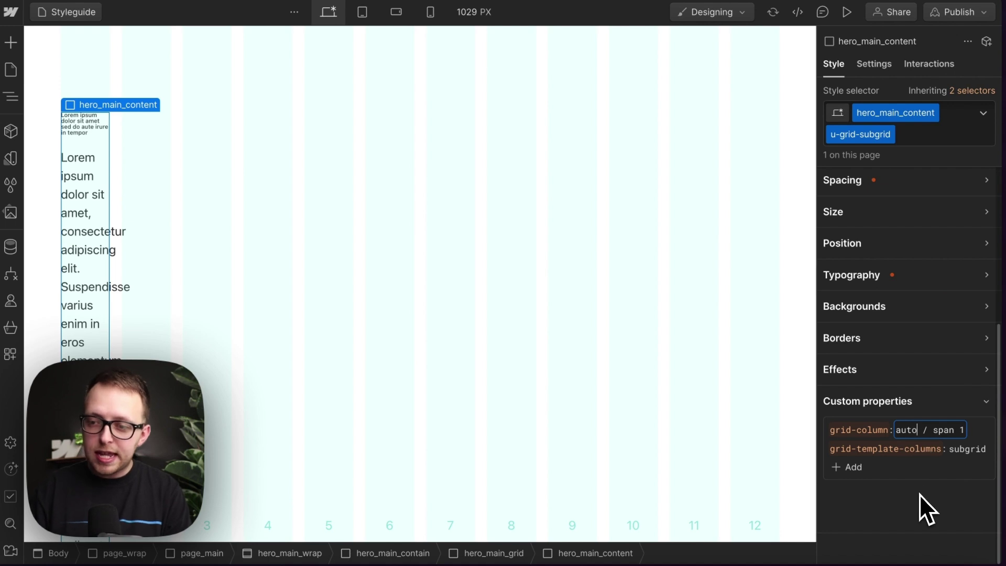
pyautogui.press('BackSpace')
pyautogui.press('BackSpace')
pyautogui.press('BackSpace')
pyautogui.press('BackSpace')
pyautogui.write('2')
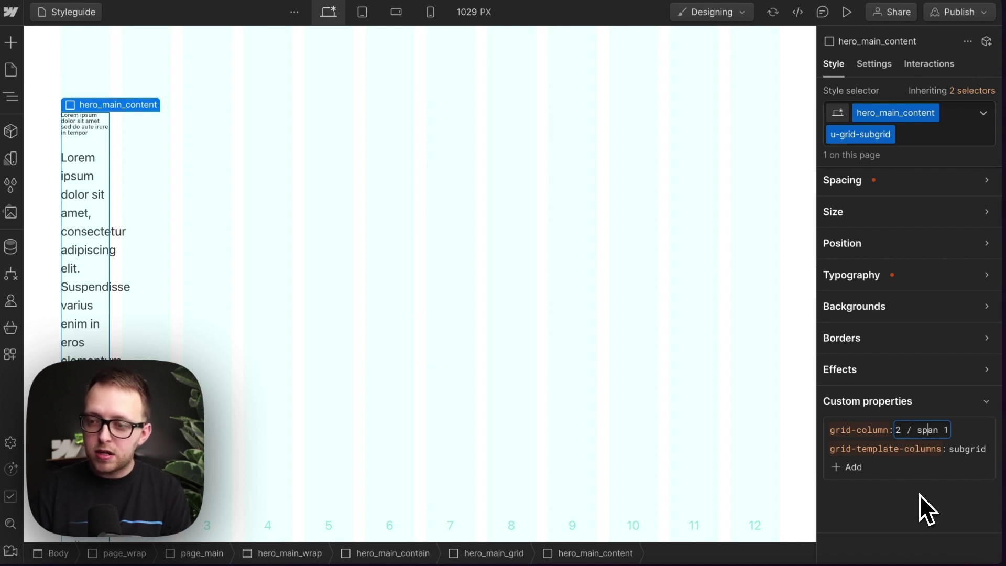
pyautogui.press('Right')
pyautogui.press('Right')
pyautogui.press('Right')
pyautogui.press('Right')
pyautogui.write('0')
pyautogui.press('Return')
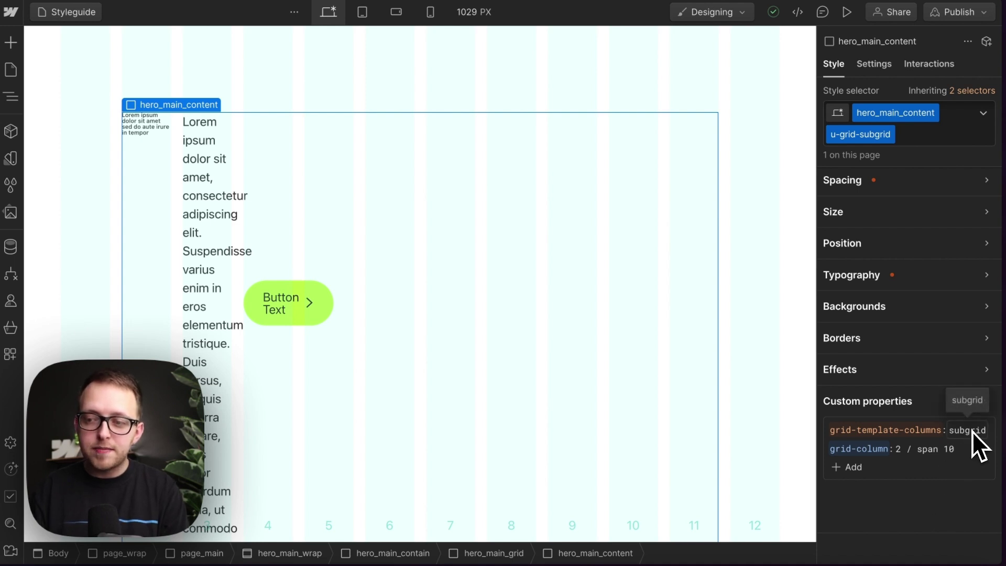
# Step: Narrow hero_main_content's grid-column to 2 / span 2
pyautogui.click(951, 449)
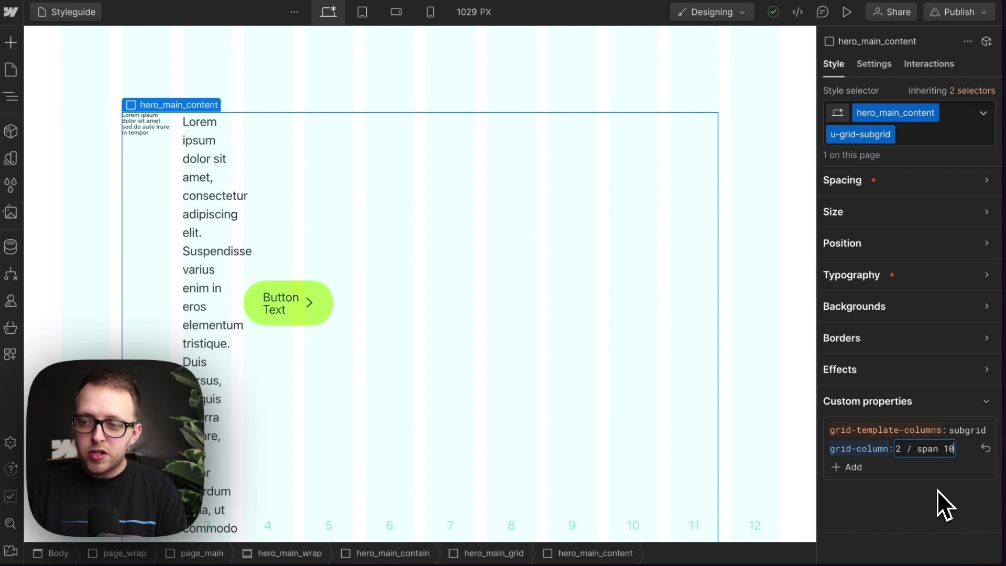
pyautogui.press('BackSpace')
pyautogui.press('BackSpace')
pyautogui.write('2')
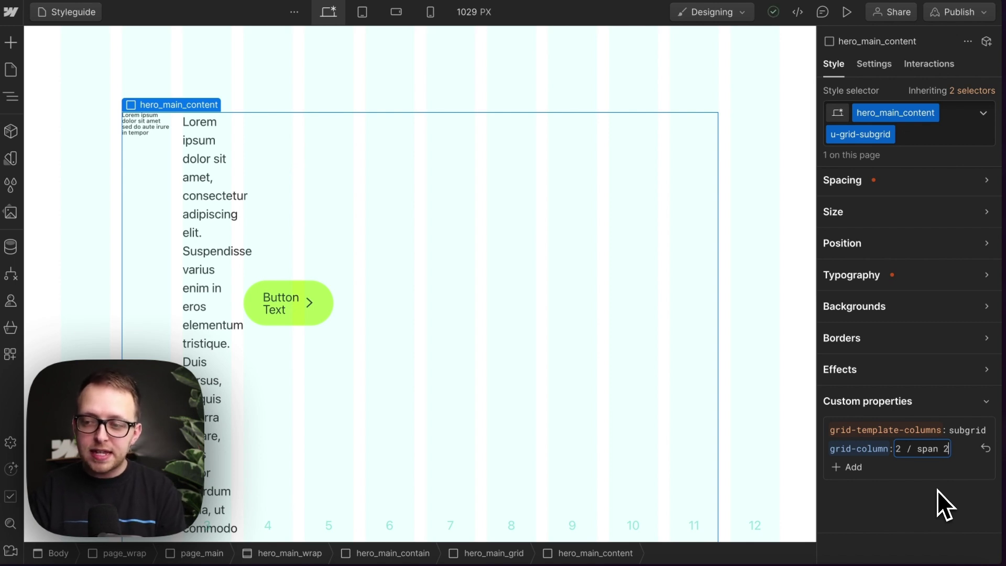
pyautogui.press('Return')
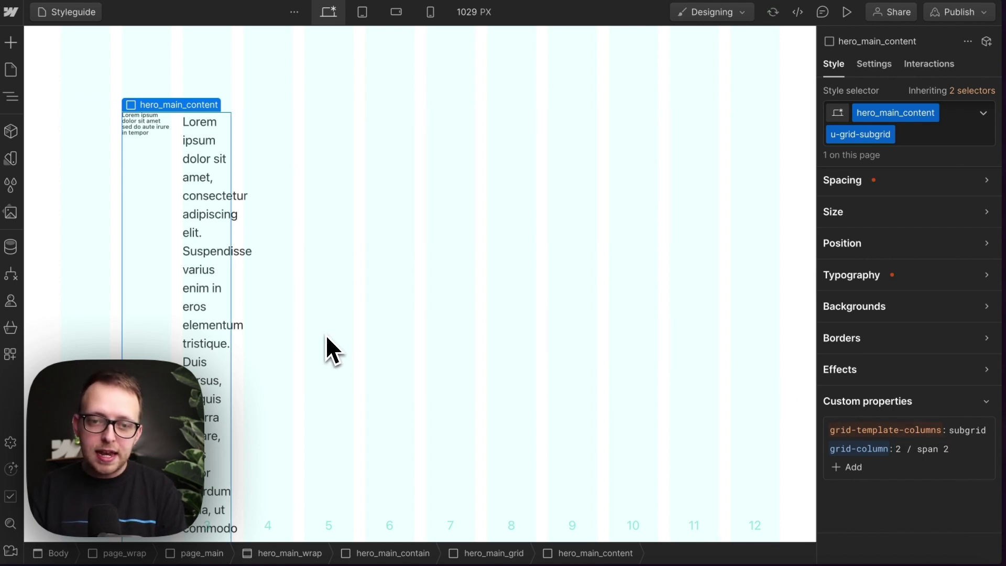
pyautogui.scroll(-10, 201, 304)
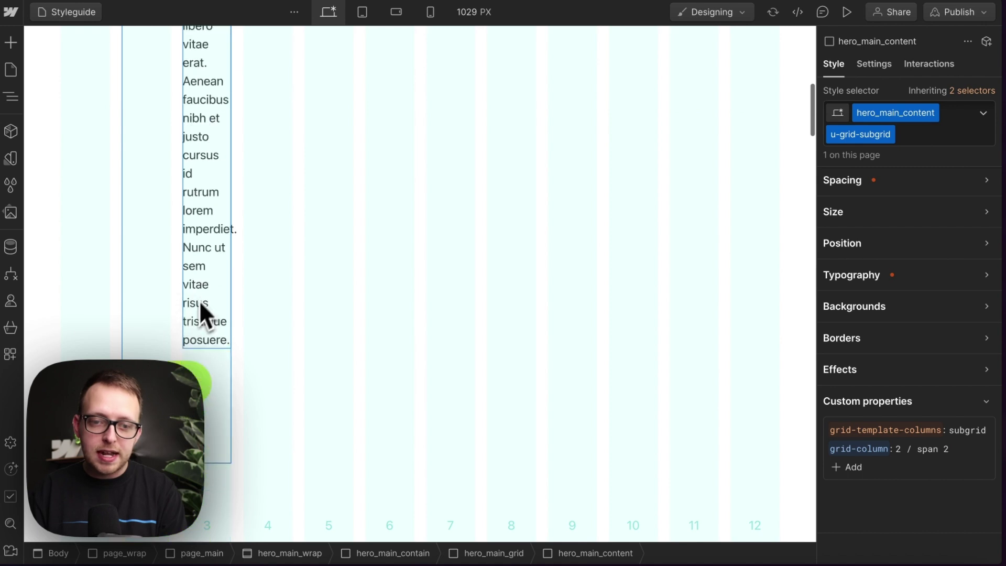
pyautogui.scroll(10, 210, 190)
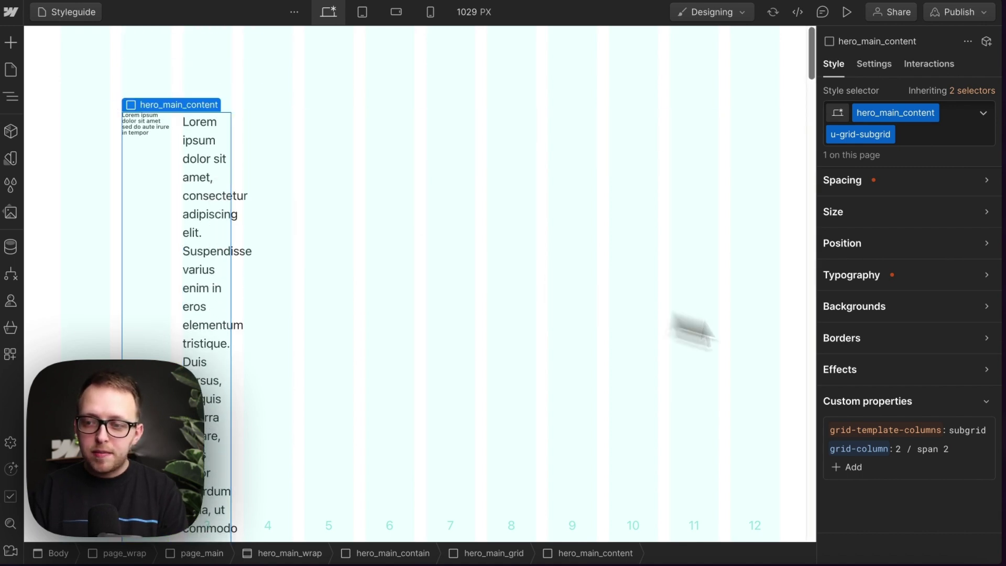
# Step: Restore hero_main_content's grid-column to 2 / span 10
pyautogui.click(946, 449)
pyautogui.press('BackSpace')
pyautogui.write('10')
pyautogui.press('Return')
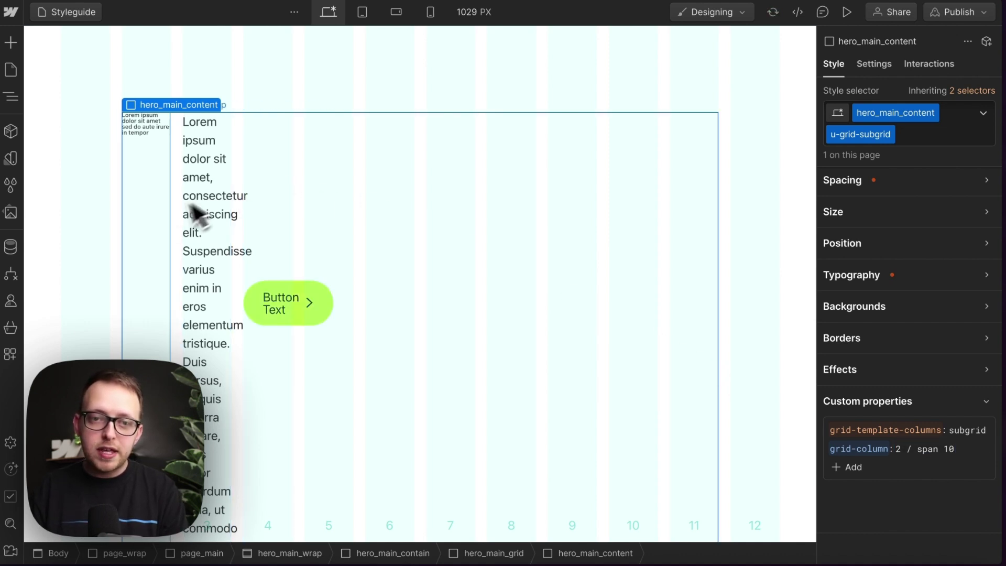
# Step: Add the u-column-full combo class to hero_main_title_wrap
pyautogui.click(156, 224)
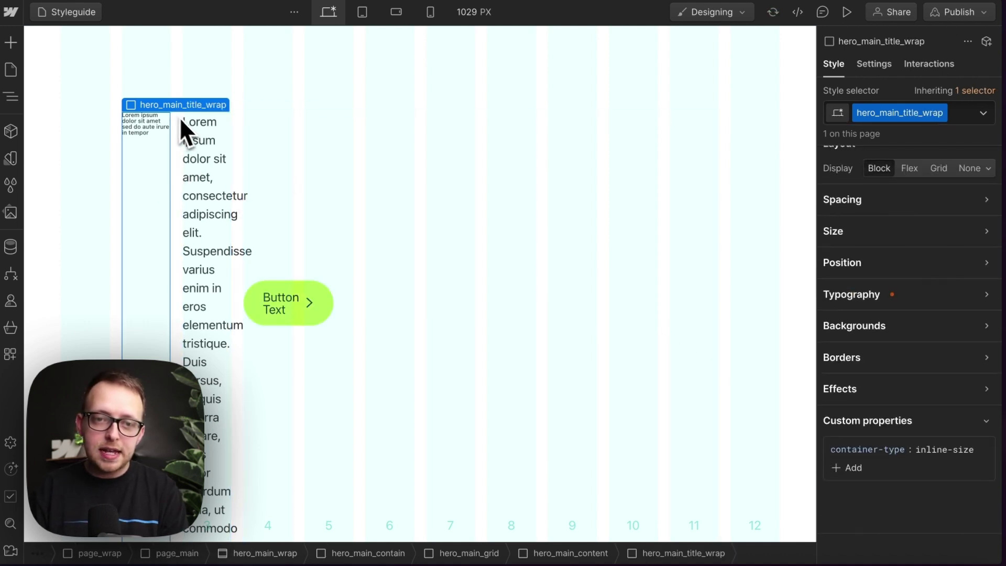
pyautogui.click(935, 113)
pyautogui.write('u-col')
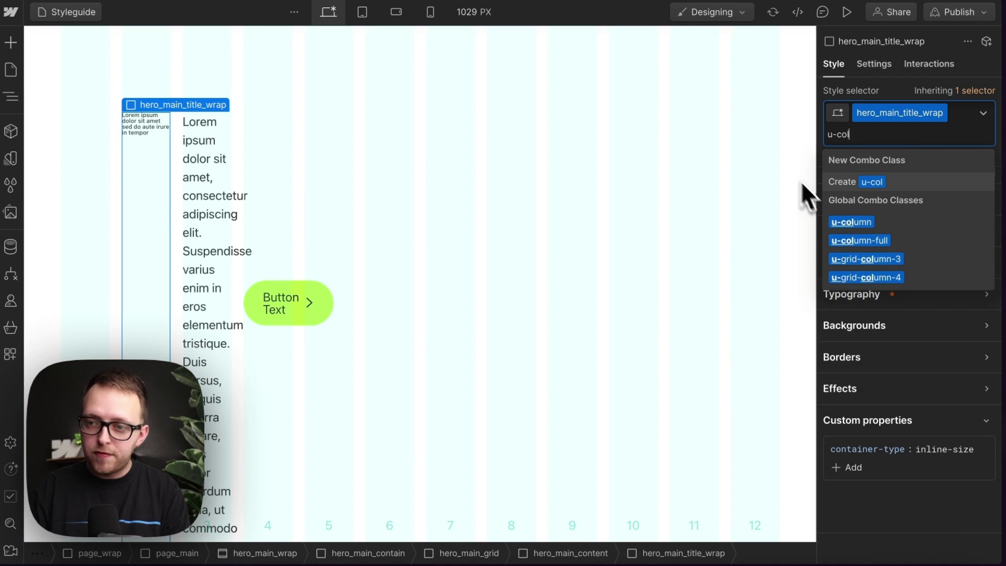
pyautogui.press('BackSpace')
pyautogui.press('BackSpace')
pyautogui.press('BackSpace')
pyautogui.press('BackSpace')
pyautogui.write('u-column-full')
pyautogui.press('Return')
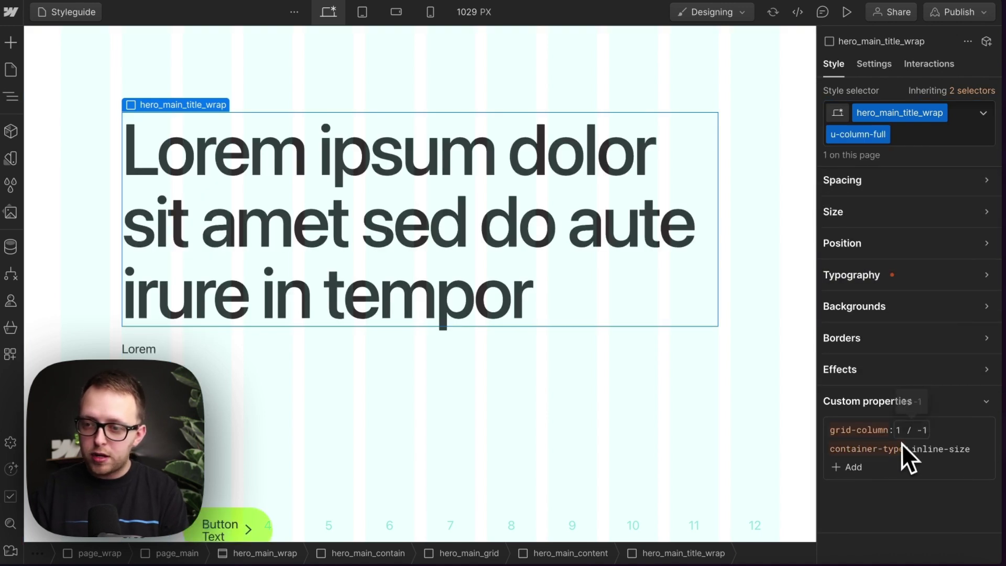
pyautogui.scroll(-5, 386, 348)
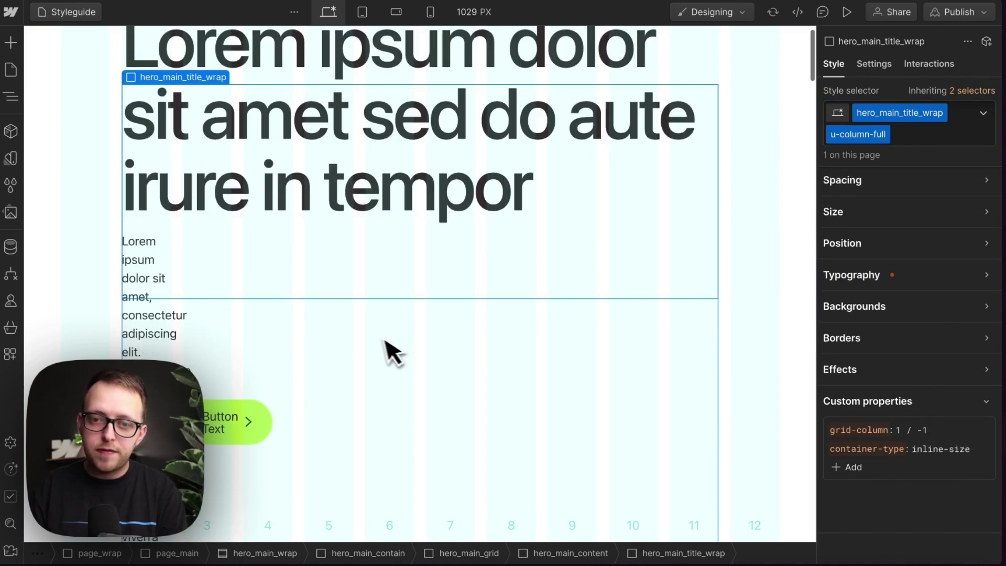
# Step: Add the u-column-full combo class to hero_main_btn_wrap
pyautogui.click(222, 326)
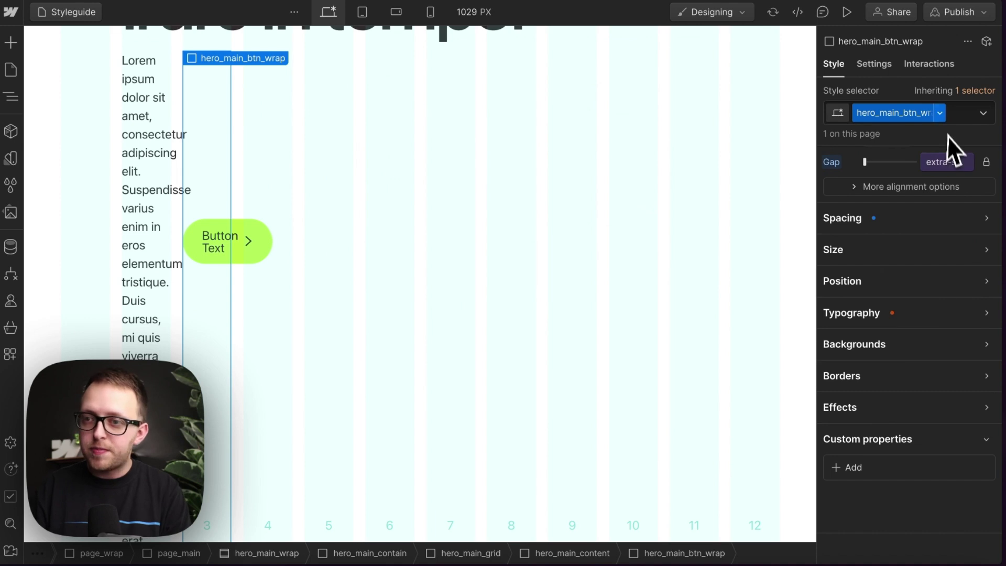
pyautogui.click(938, 115)
pyautogui.write('u-col')
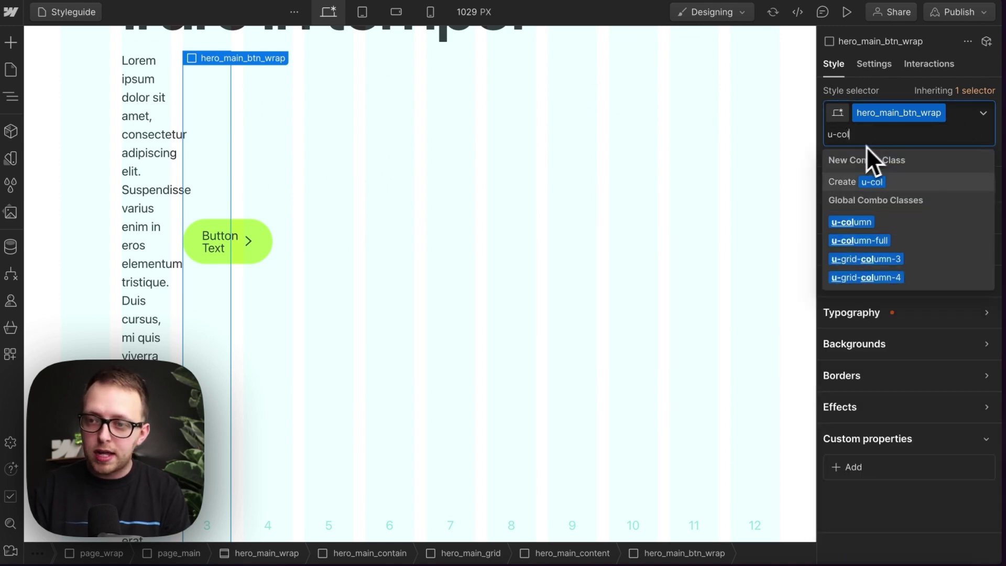
pyautogui.click(925, 240)
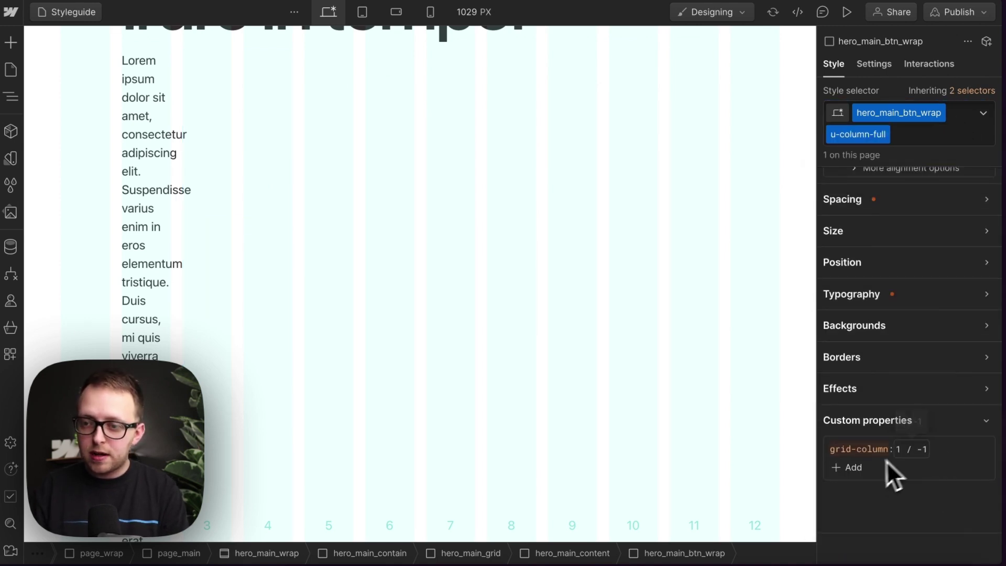
pyautogui.scroll(-8, 524, 387)
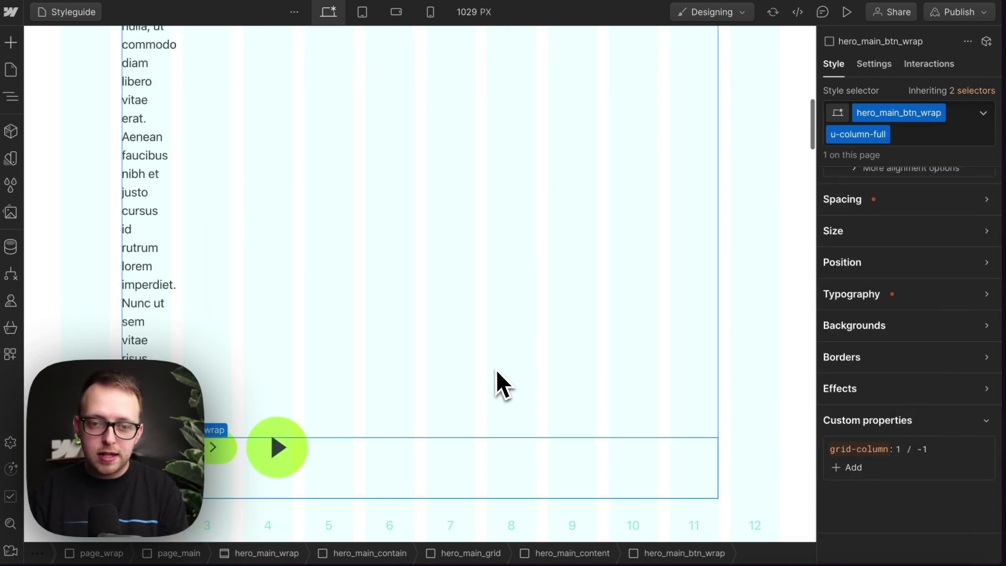
# Step: Select the hero_main_text_wrap and add the u-column combo class to it
pyautogui.click(165, 244)
pyautogui.click(183, 219)
pyautogui.scroll(8, 191, 210)
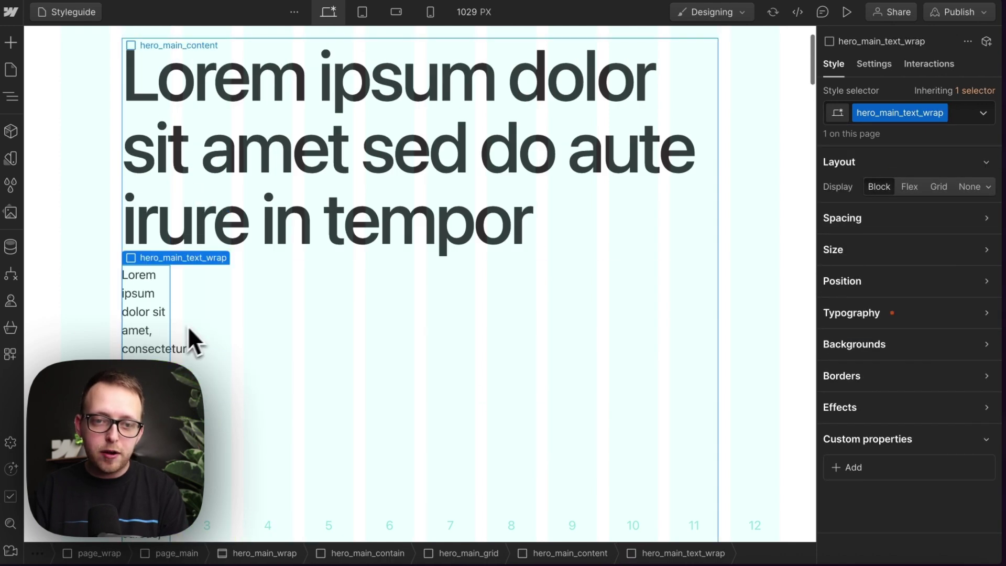
pyautogui.click(957, 123)
pyautogui.write('u')
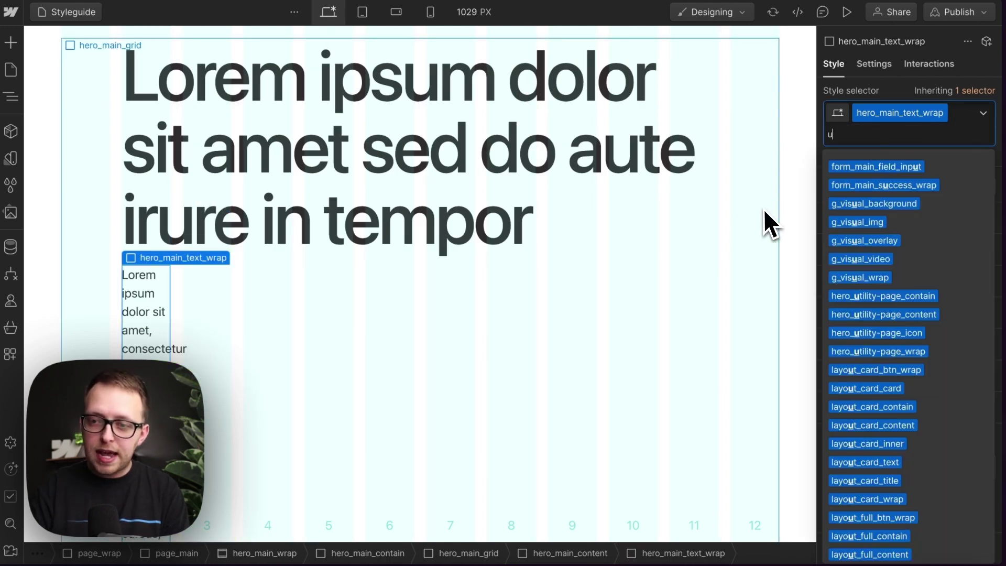
pyautogui.write('-c')
pyautogui.click(880, 222)
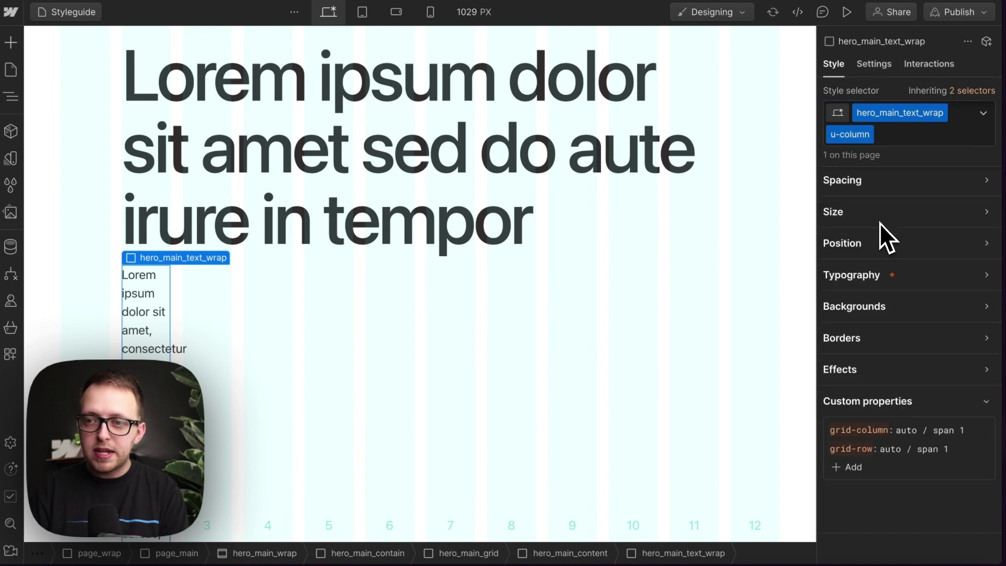
# Step: Set the text wrap's grid-column to 5 / -1 so the paragraph runs from column 5 to the end
pyautogui.scroll(-3, 536, 345)
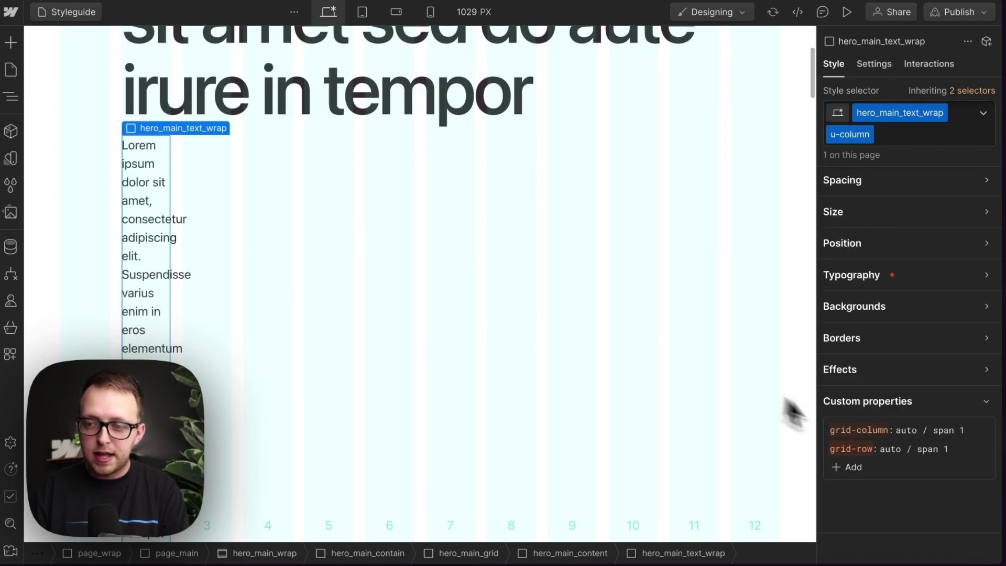
pyautogui.click(910, 432)
pyautogui.doubleClick(896, 433)
pyautogui.write('5')
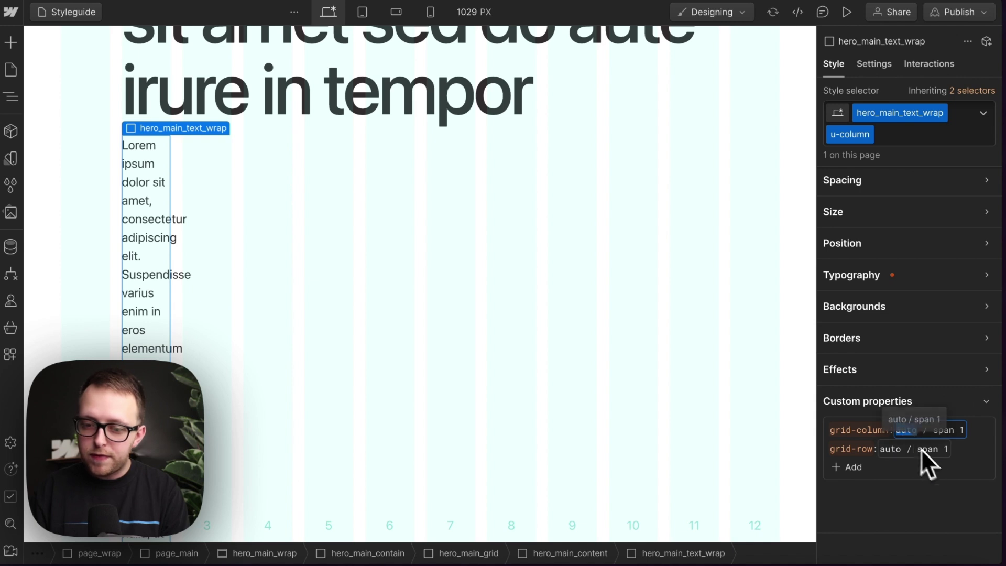
pyautogui.press('Return')
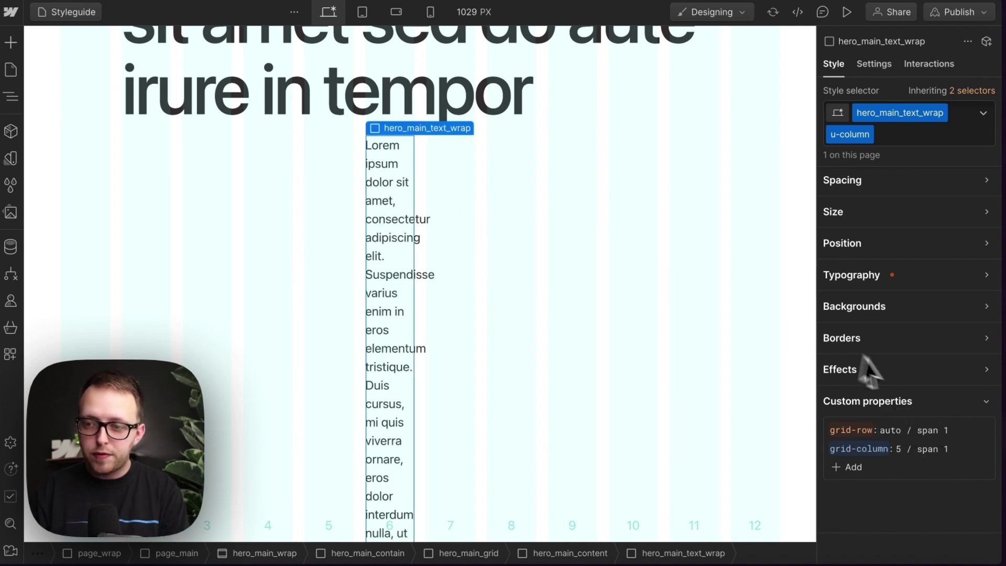
pyautogui.click(939, 448)
pyautogui.press('BackSpace')
pyautogui.press('BackSpace')
pyautogui.press('BackSpace')
pyautogui.press('BackSpace')
pyautogui.press('BackSpace')
pyautogui.press('BackSpace')
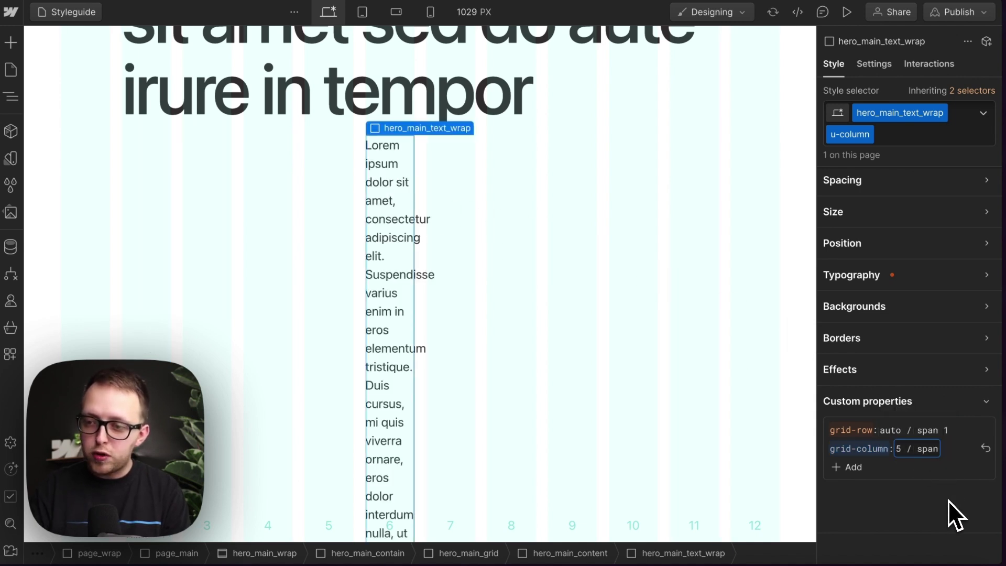
pyautogui.write('-1')
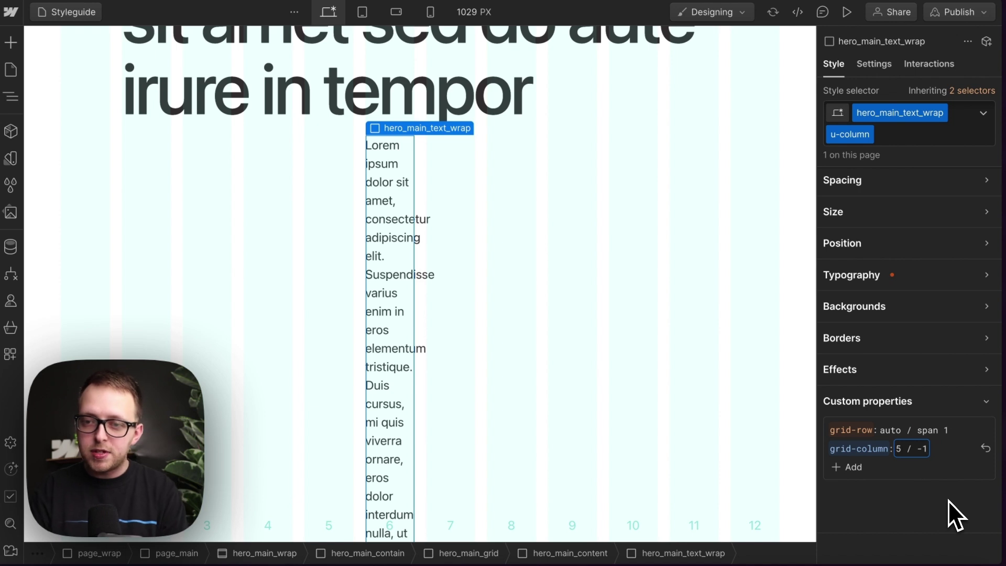
pyautogui.press('Return')
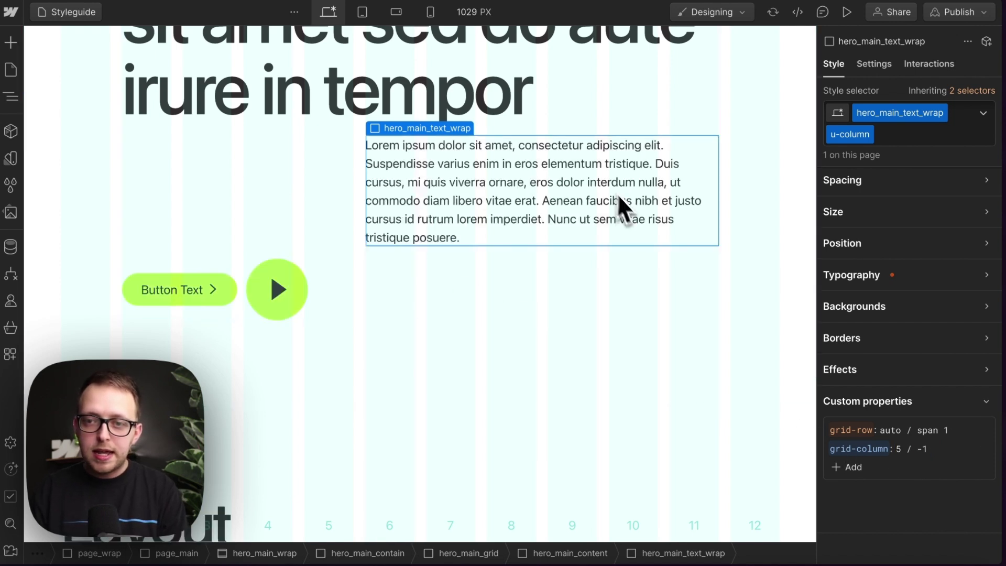
pyautogui.click(353, 239)
pyautogui.scroll(3, 353, 237)
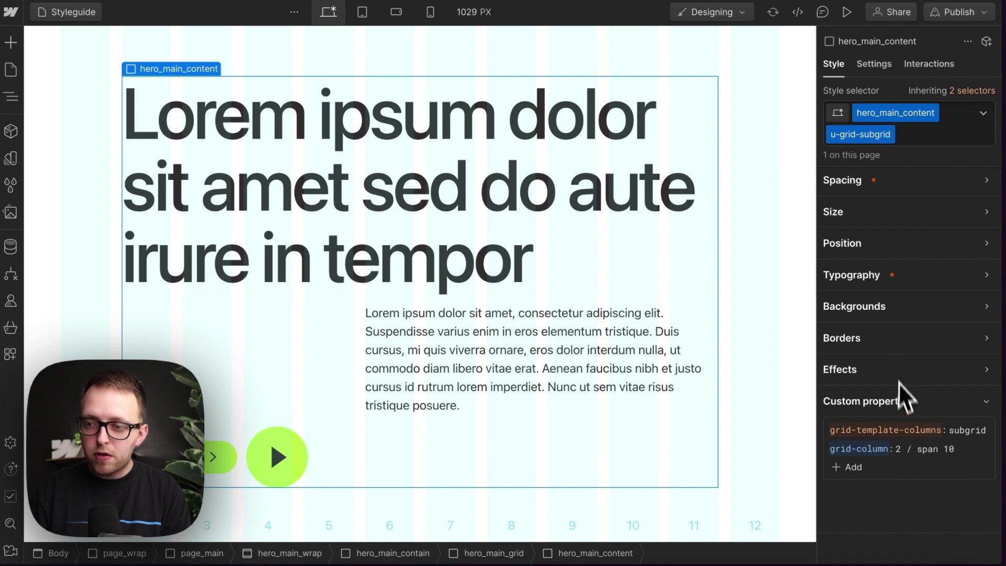
pyautogui.click(950, 449)
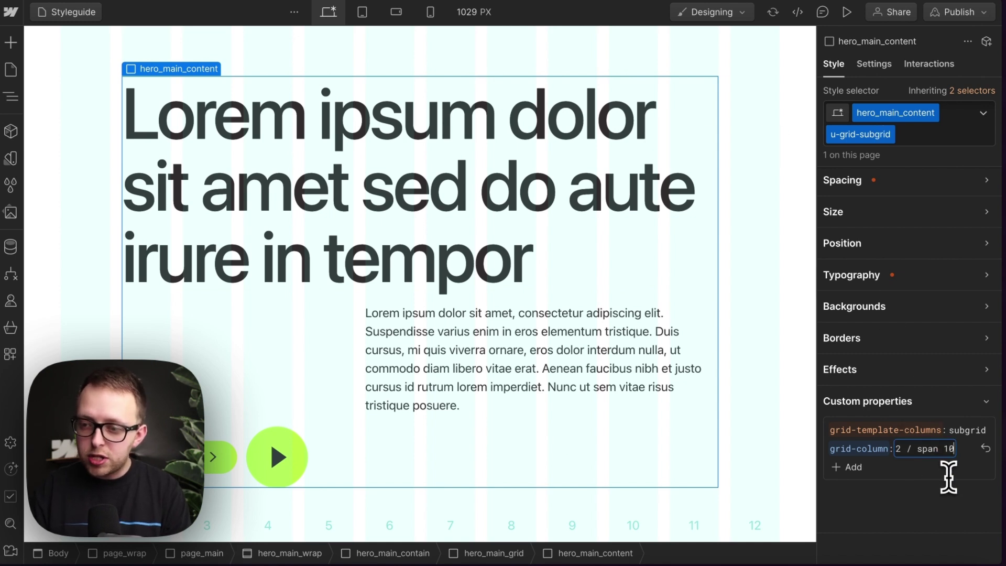
pyautogui.write('8')
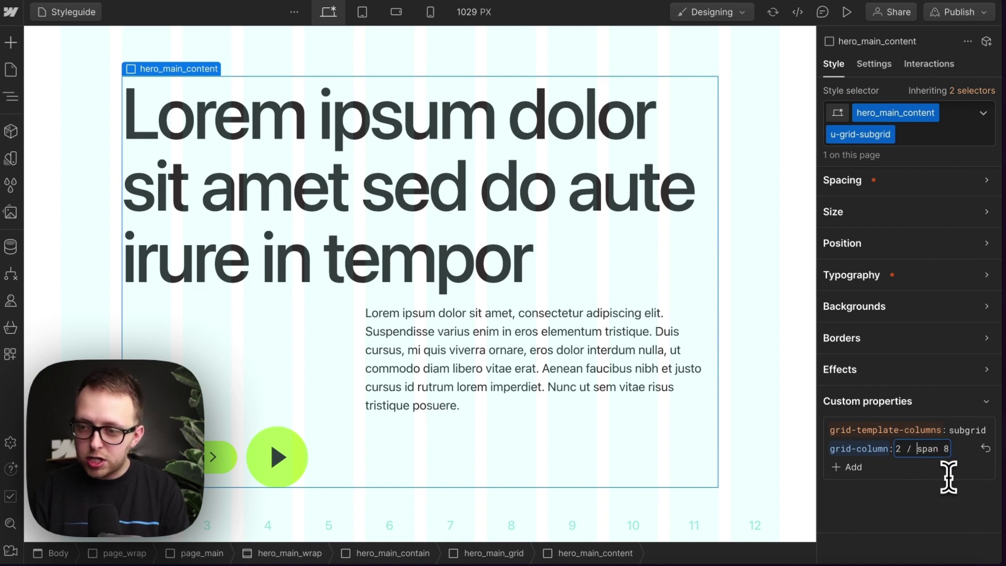
pyautogui.press('Home')
pyautogui.press('Delete')
pyautogui.write('3')
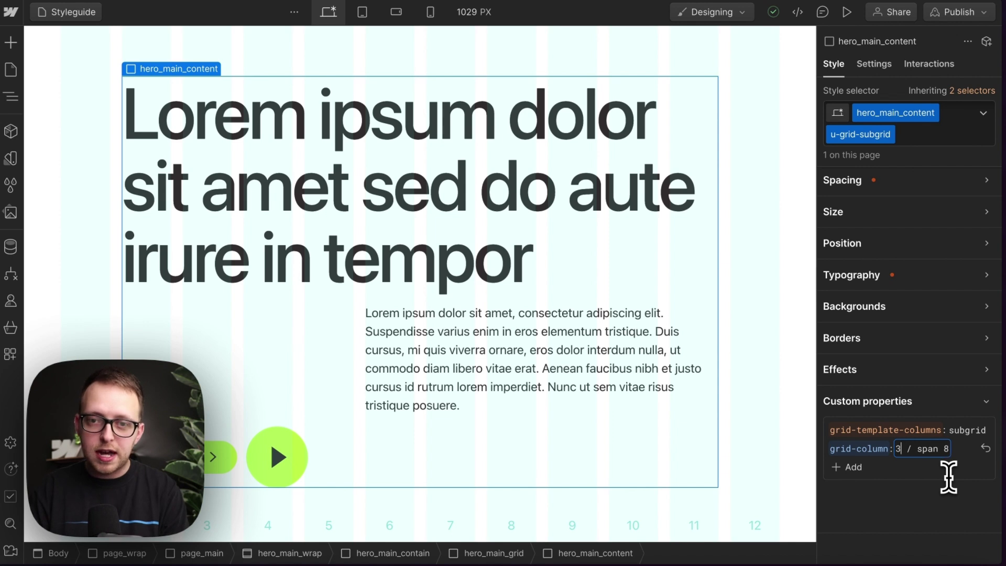
pyautogui.press('Return')
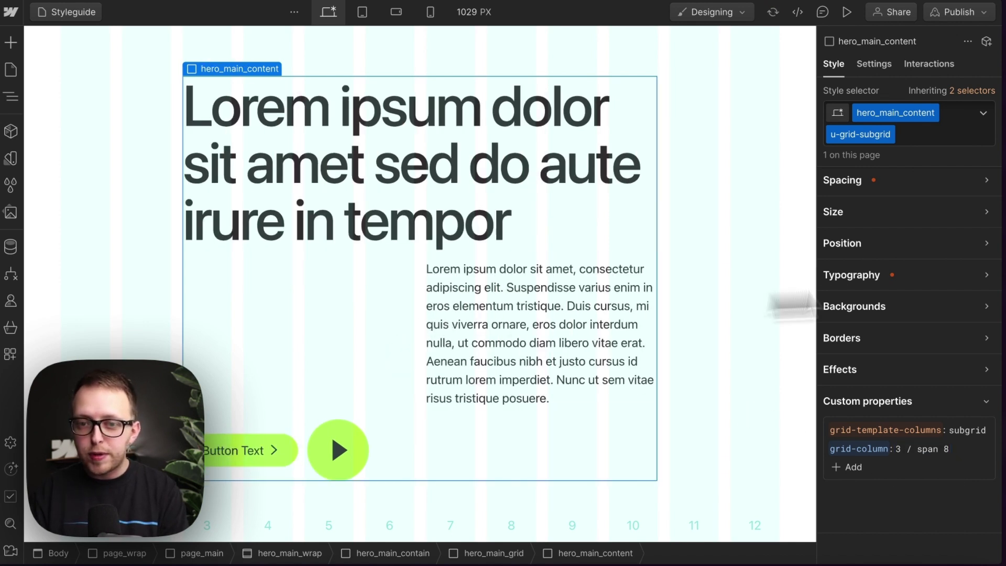
pyautogui.click(901, 448)
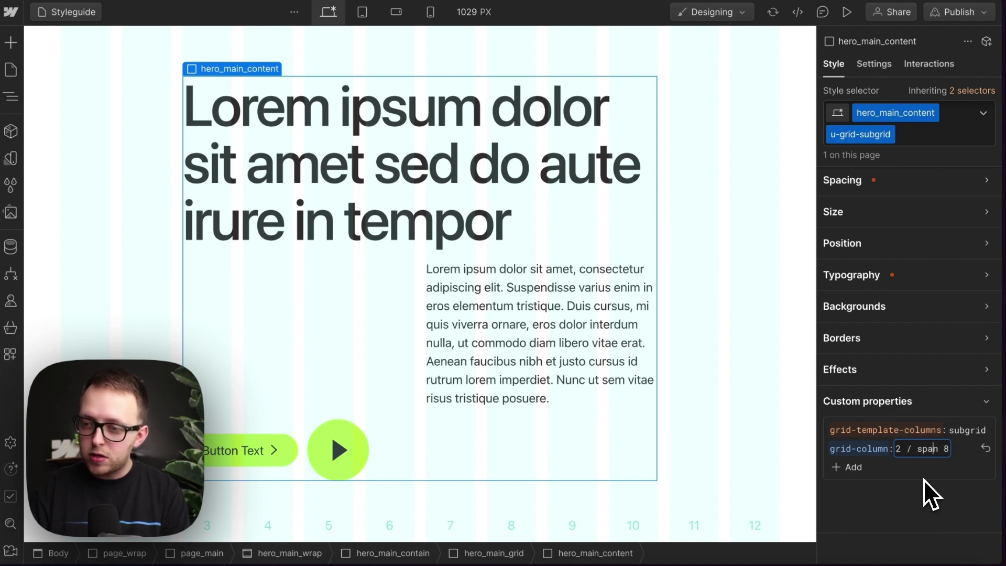
pyautogui.press('BackSpace')
pyautogui.write('10')
pyautogui.press('Return')
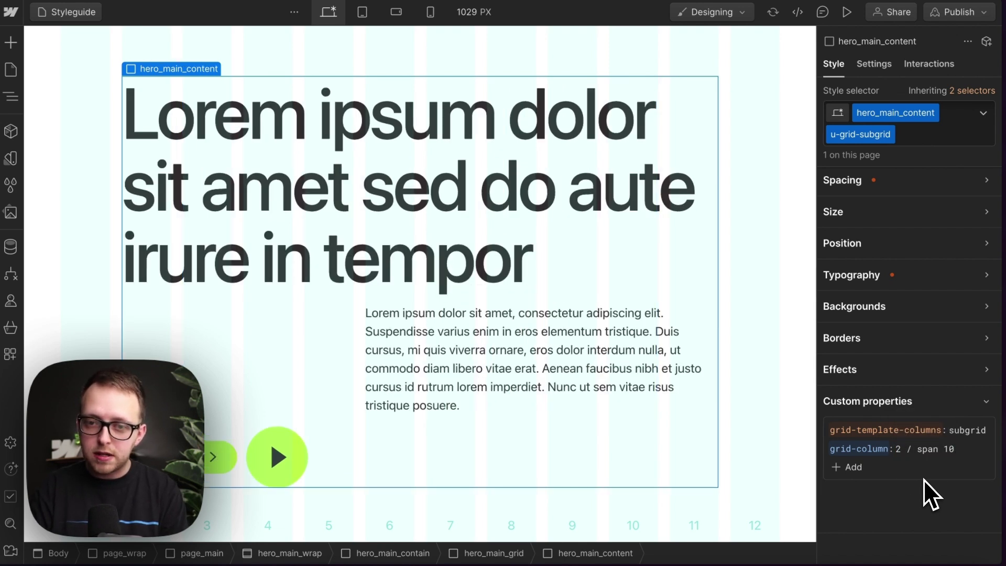
# Step: At the Tablet breakpoint, set hero_main_content's grid-column to 1 / -1 for full width
pyautogui.click(363, 12)
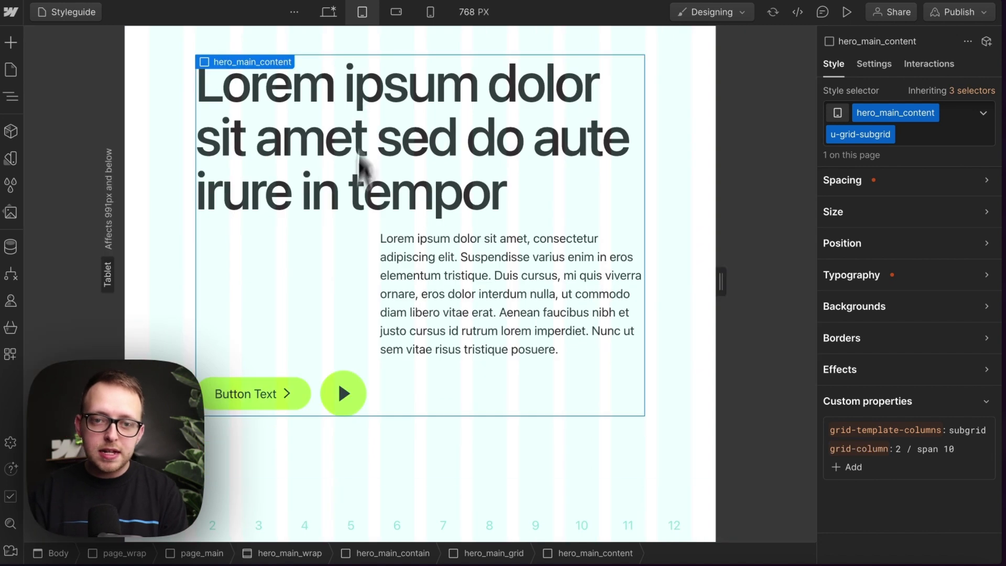
pyautogui.doubleClick(898, 449)
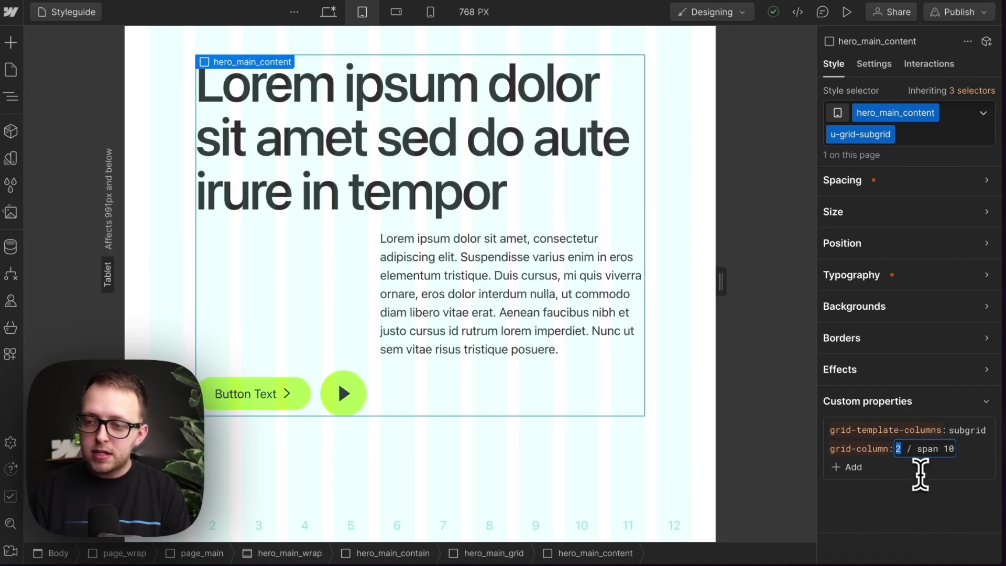
pyautogui.write('1')
pyautogui.press('Return')
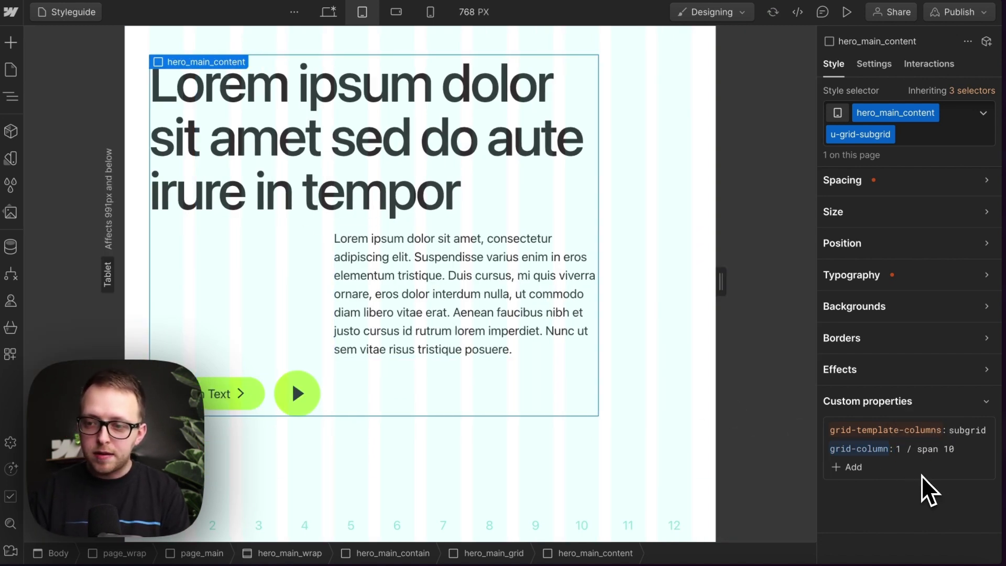
pyautogui.press('BackSpace')
pyautogui.press('BackSpace')
pyautogui.press('BackSpace')
pyautogui.press('BackSpace')
pyautogui.press('BackSpace')
pyautogui.press('BackSpace')
pyautogui.press('BackSpace')
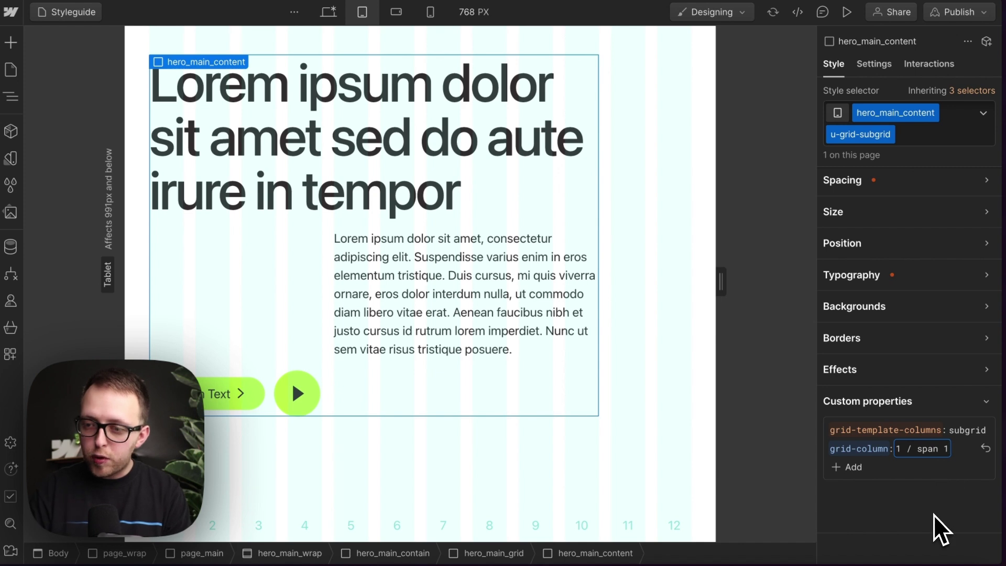
pyautogui.write('-1')
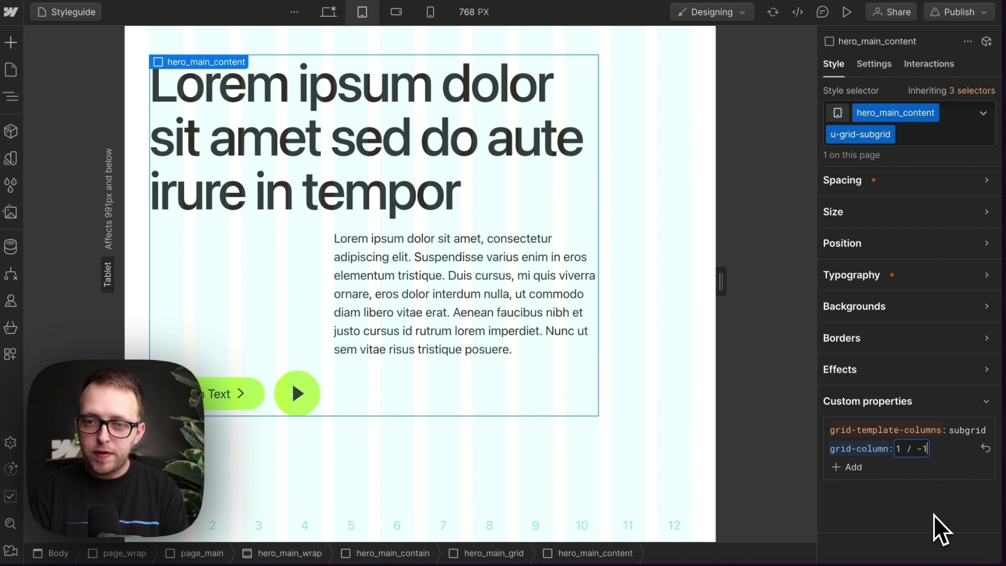
pyautogui.press('Return')
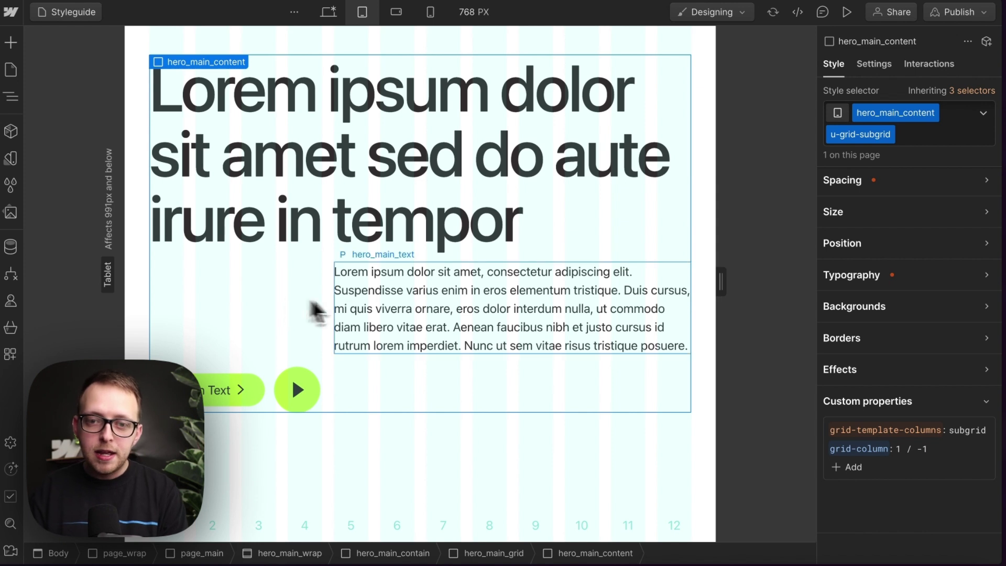
# Step: On Mobile Portrait, set hero_main_text_wrap's grid-column to 1 / -1 to widen the paragraph
pyautogui.click(378, 303)
pyautogui.click(488, 292)
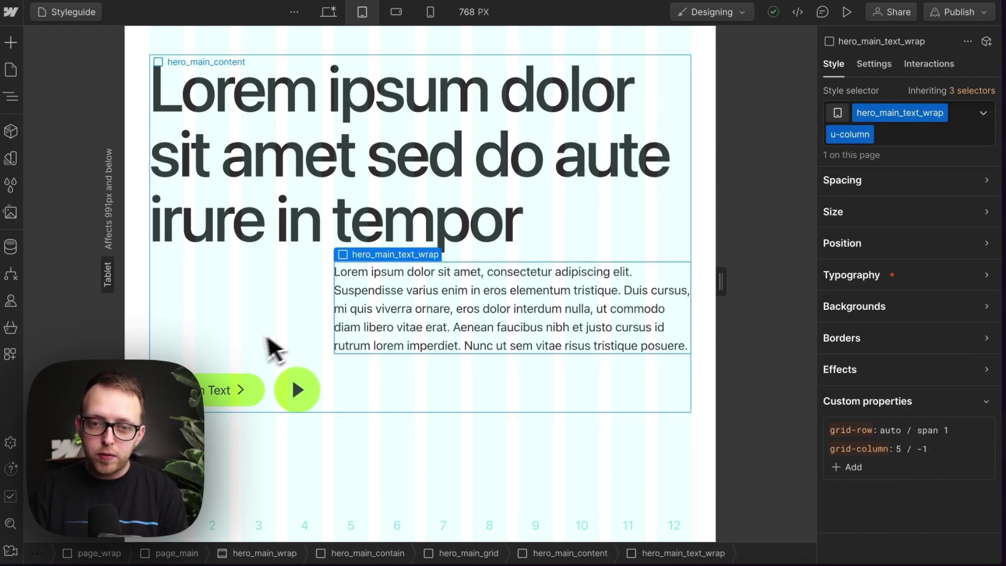
pyautogui.click(396, 15)
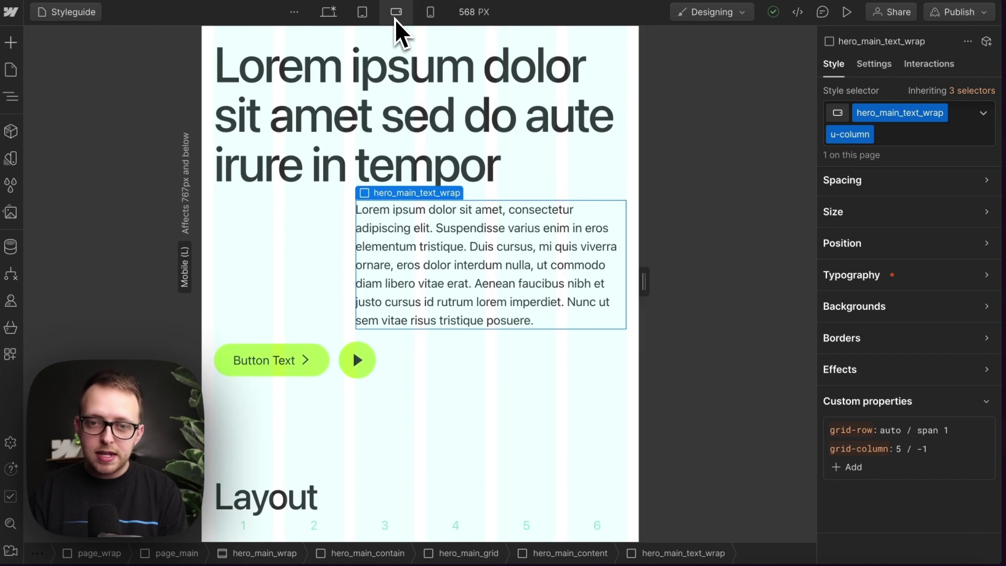
pyautogui.click(430, 11)
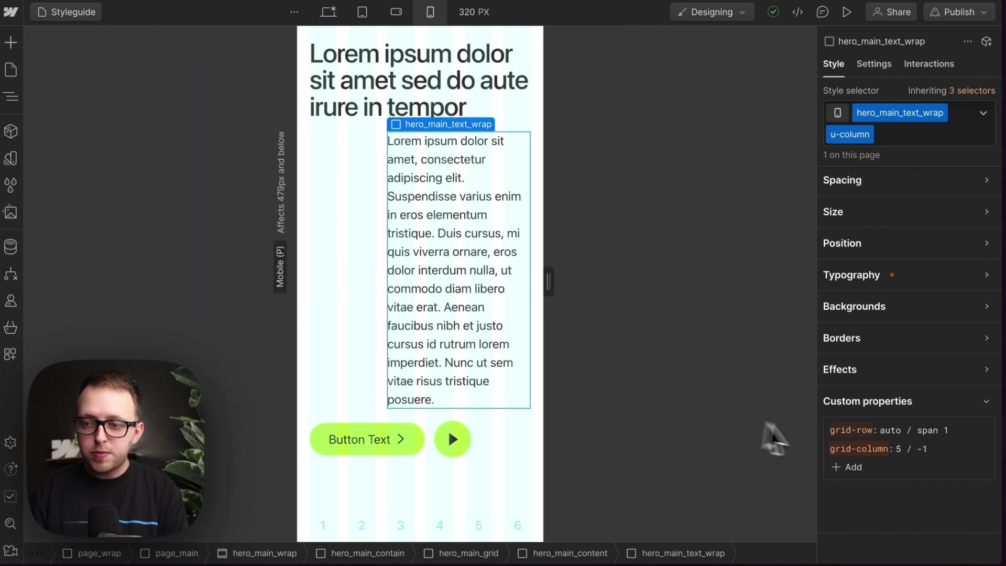
pyautogui.click(905, 454)
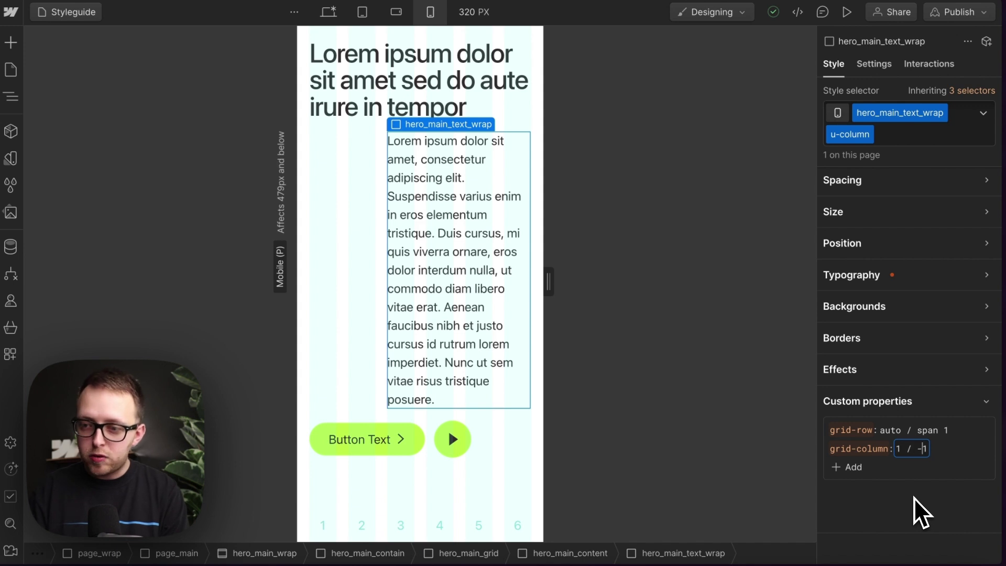
pyautogui.press('Return')
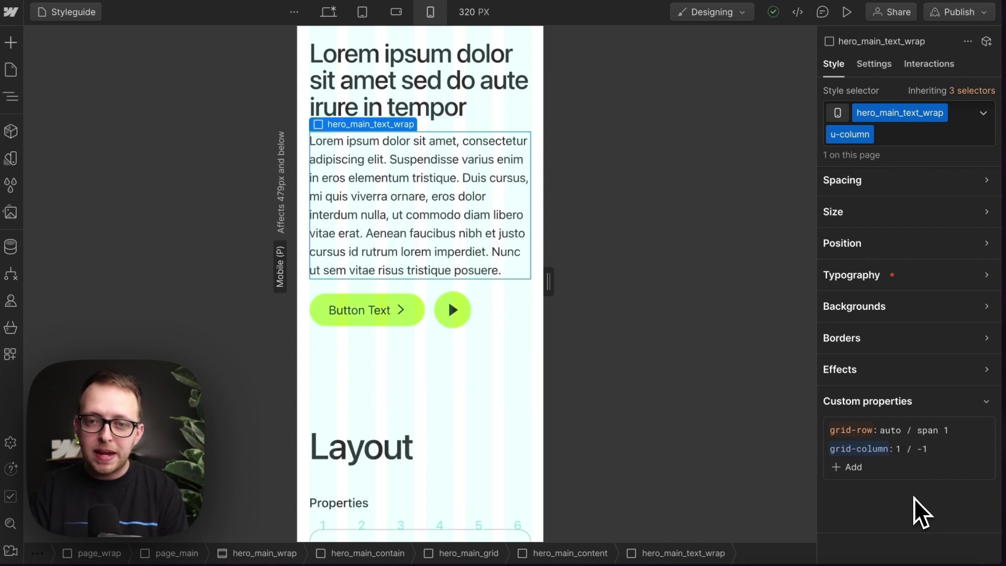